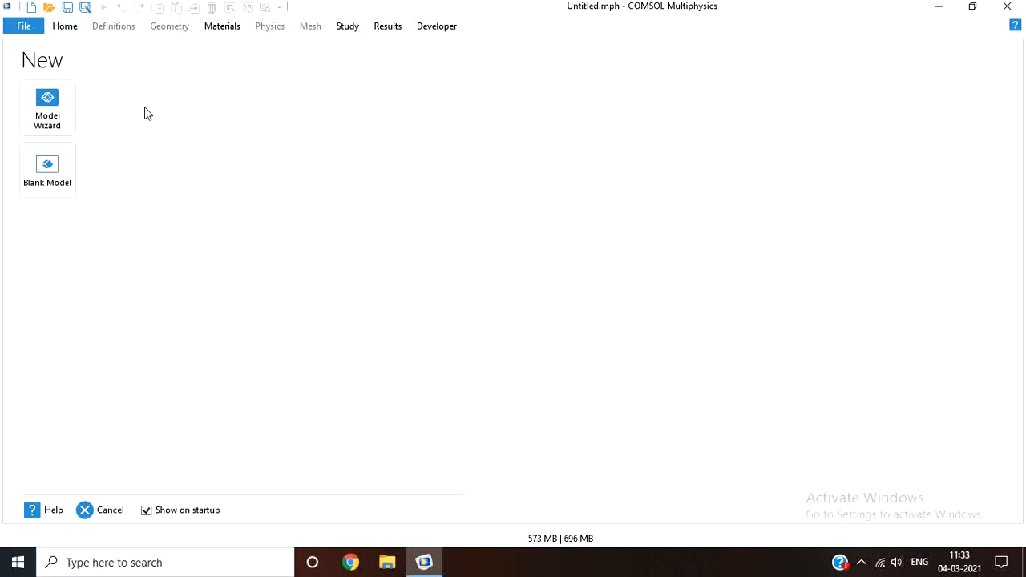
Set up a 3D model with the Solid Mechanics physics interface and an Eigenfrequency study
left_click(43, 116)
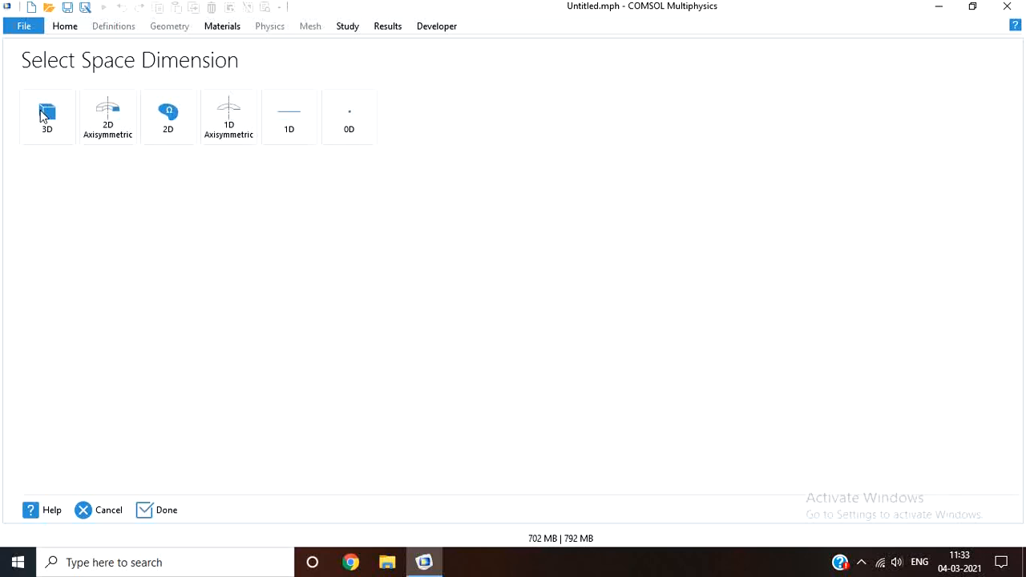
left_click(46, 116)
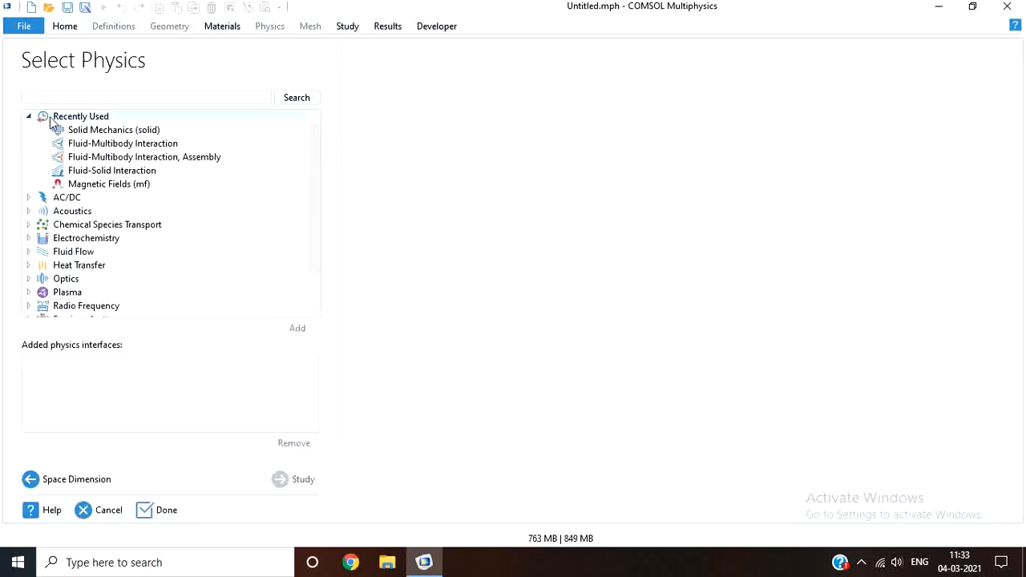
left_click(65, 130)
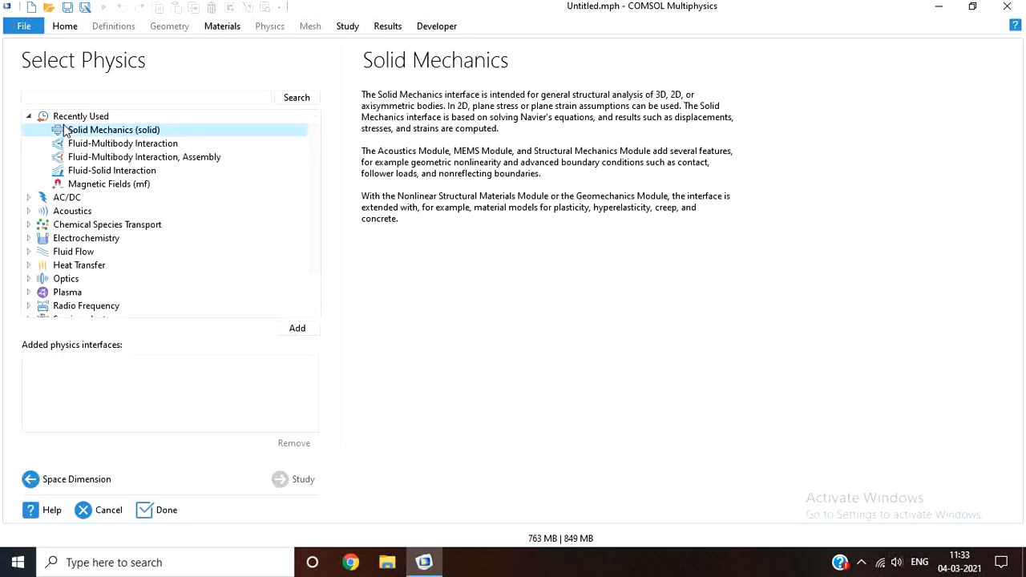
double_click(65, 130)
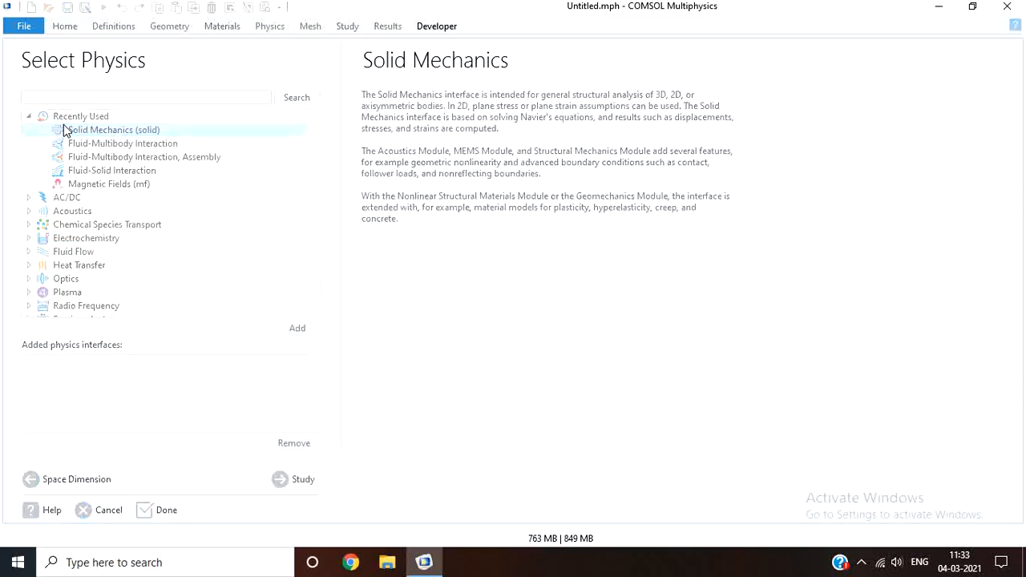
left_click(293, 481)
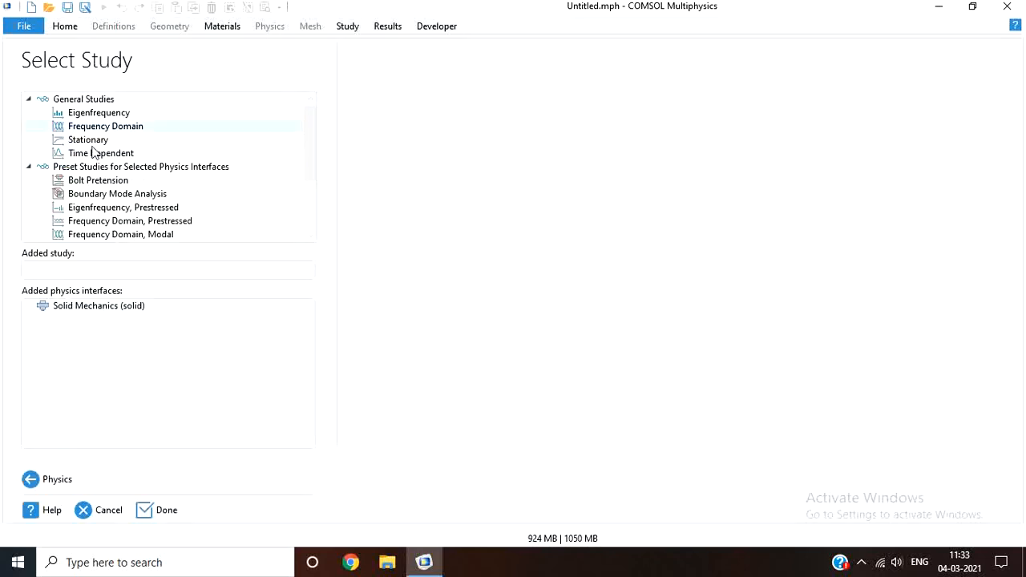
left_click(87, 117)
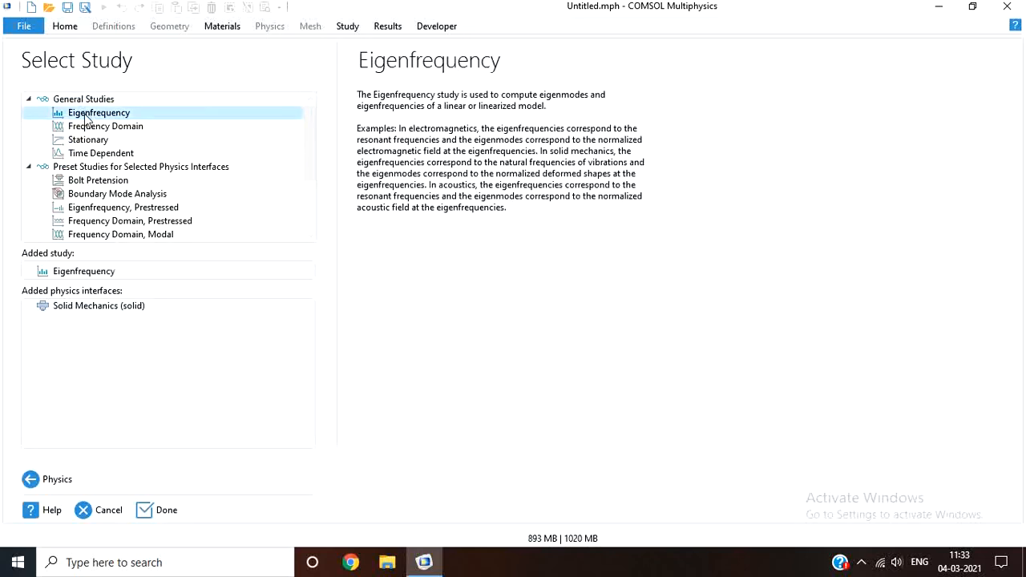
double_click(87, 117)
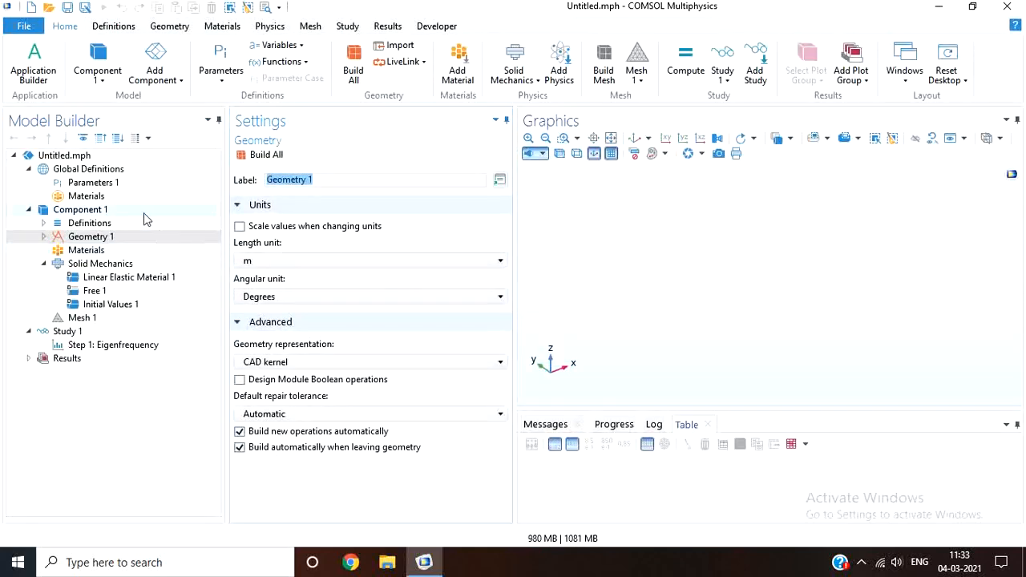
Create a solid block 1 m wide, 1 m deep and 0.05 m high, and build the whole geometry
left_click(171, 27)
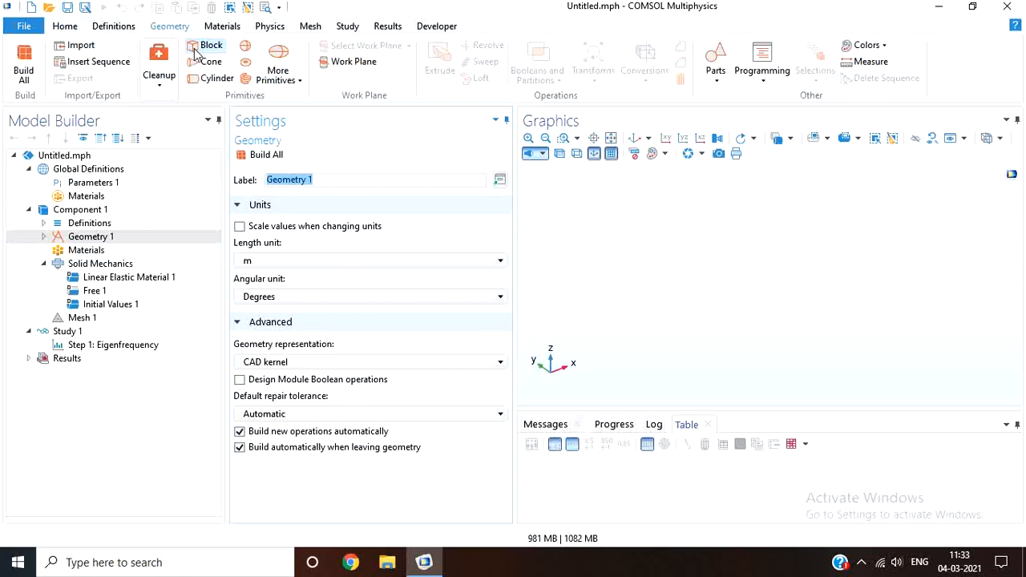
left_click(198, 48)
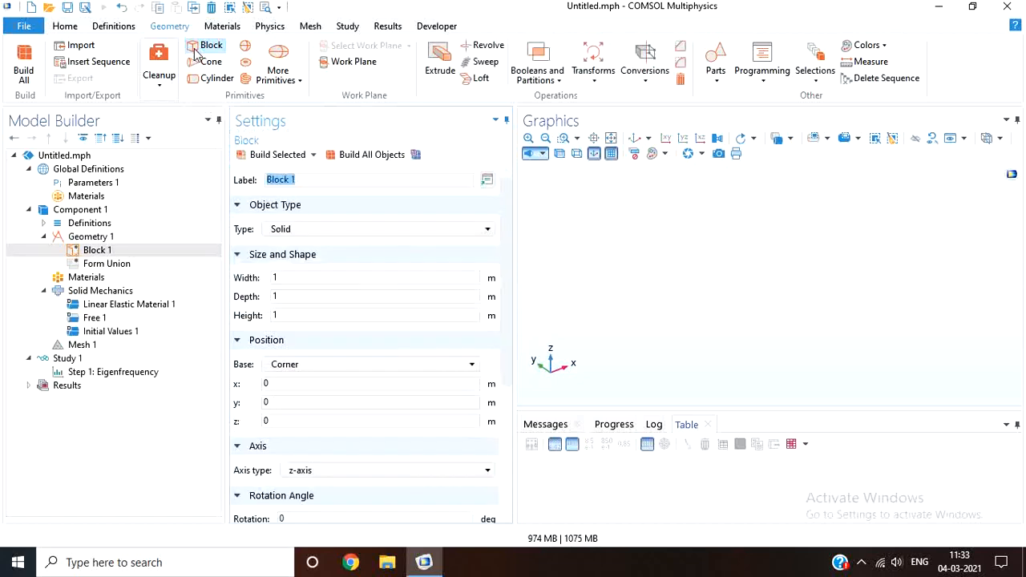
left_click(311, 316)
key("BackSpace")
type("0.")
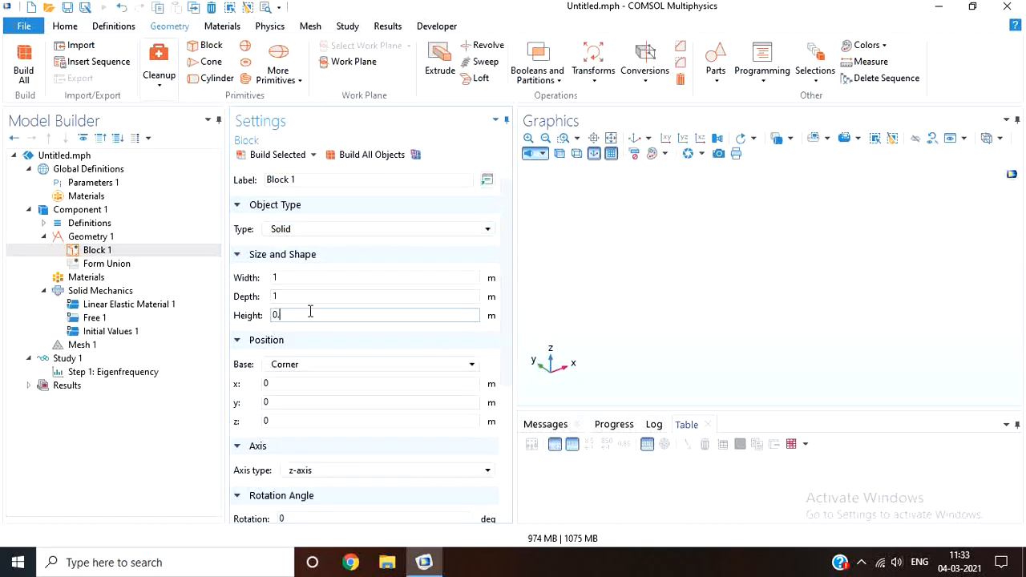
type("05")
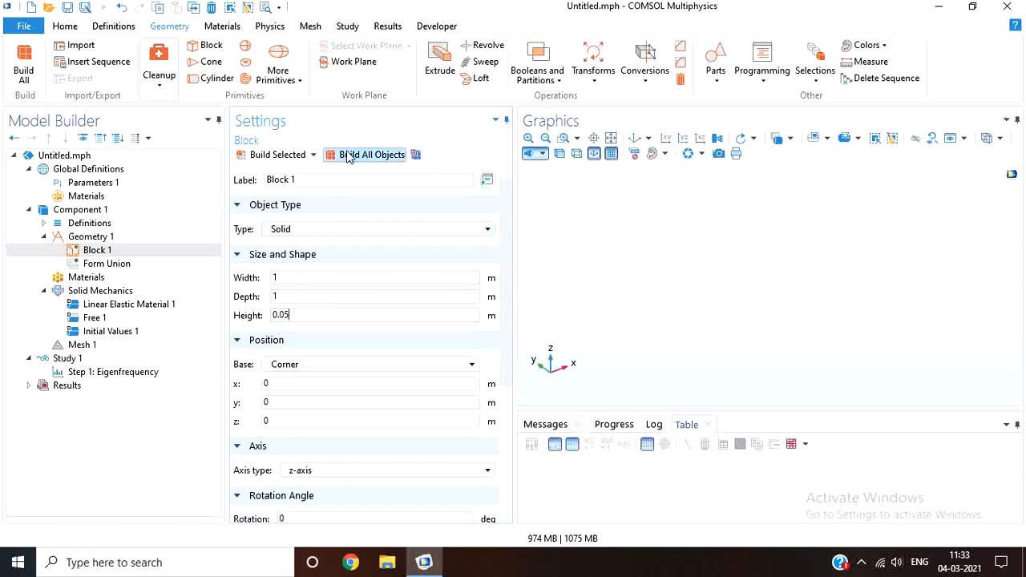
left_click(347, 156)
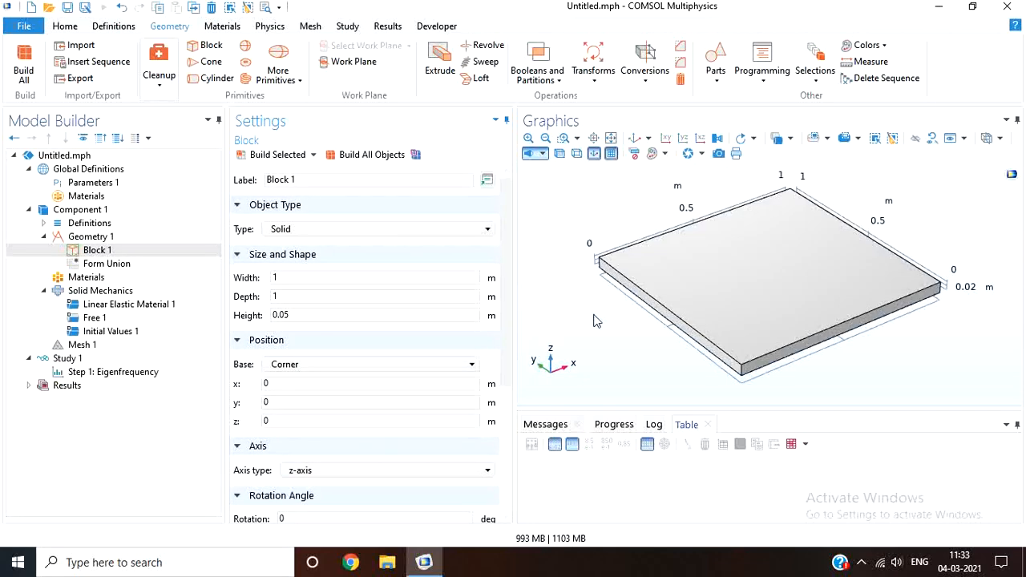
mouse_move(595, 286)
left_mouse_down()
mouse_move(580, 273)
mouse_move(586, 279)
left_mouse_up()
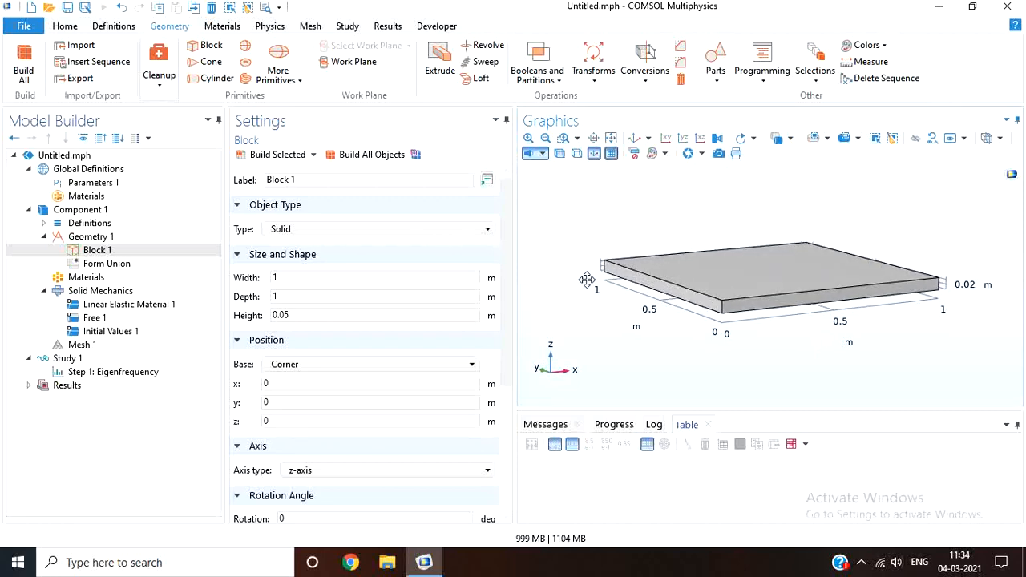
left_click(44, 237)
left_click(86, 238)
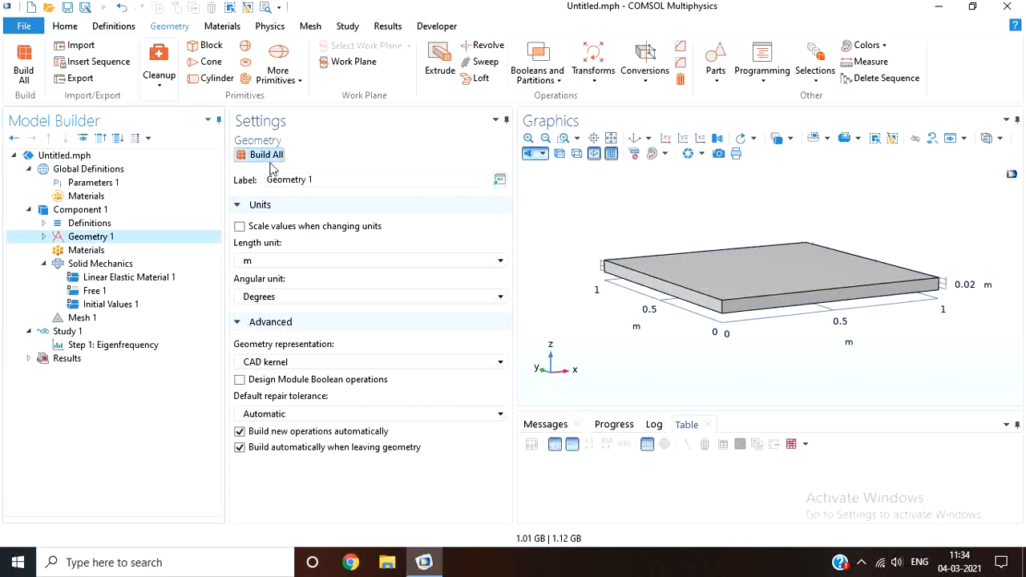
left_click(273, 155)
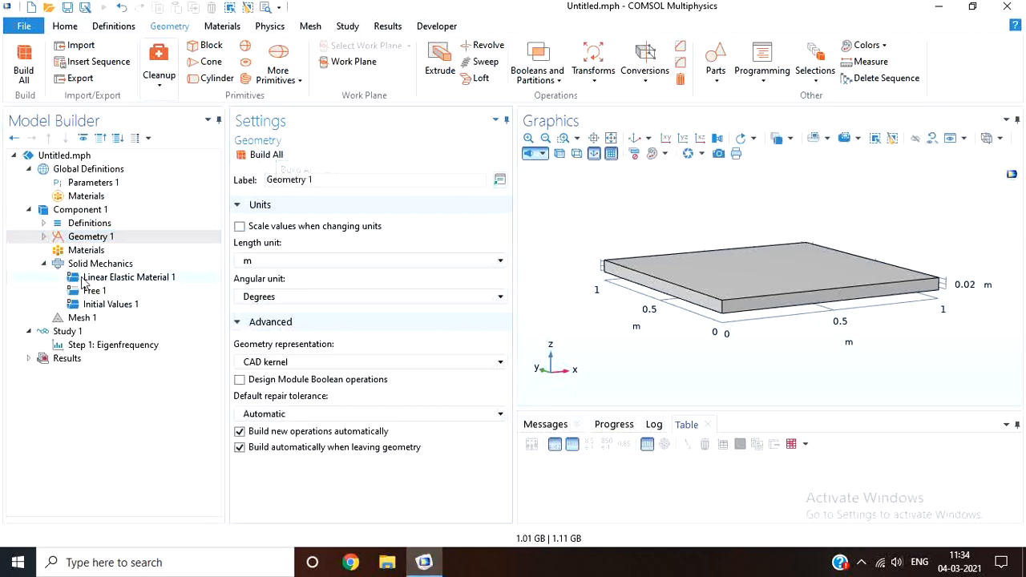
Add Structural steel from the recent materials to the component and check its assignment to the block's domain
left_click(85, 250)
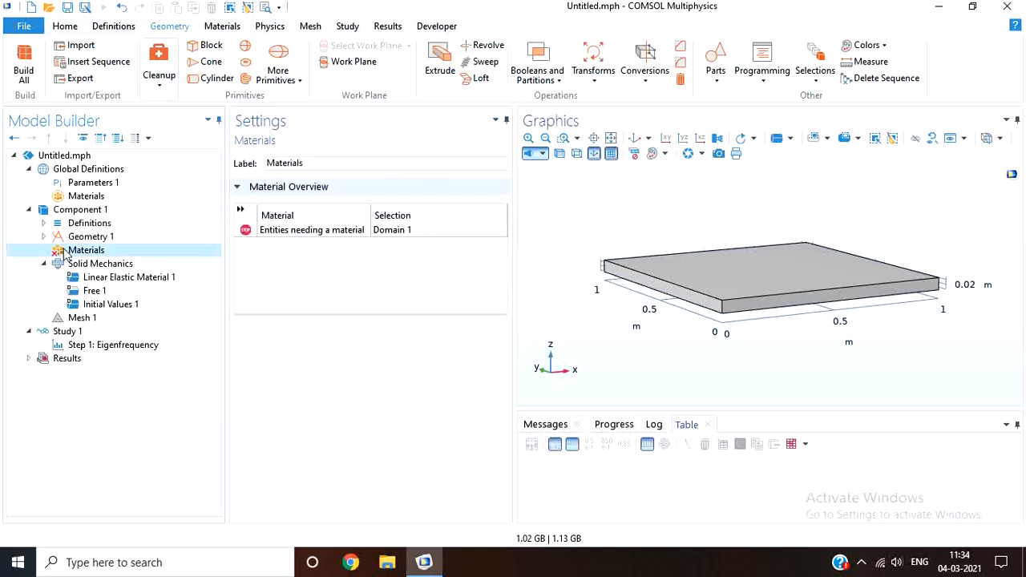
right_click(64, 253)
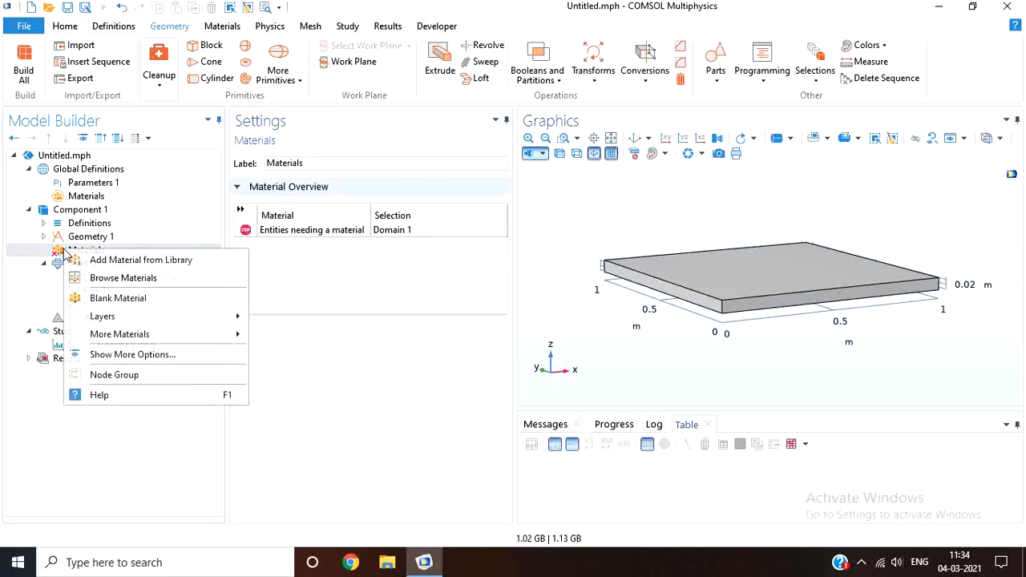
left_click(89, 261)
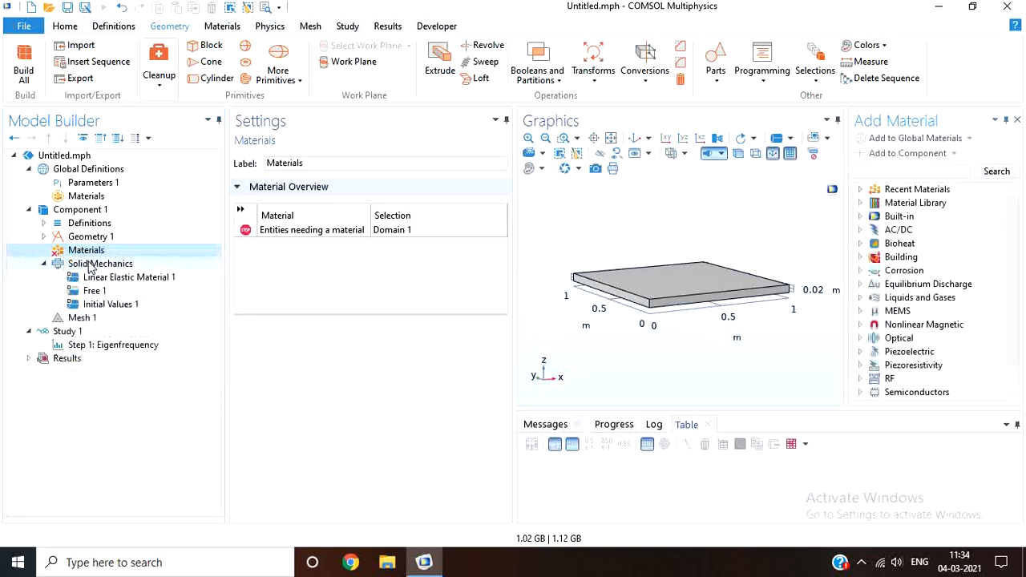
left_click(860, 190)
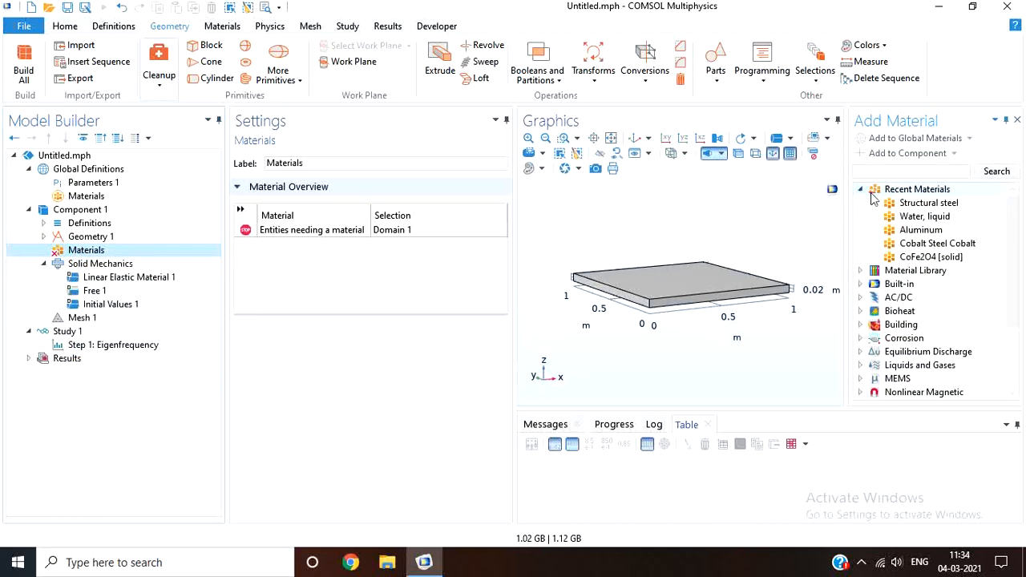
left_click(890, 207)
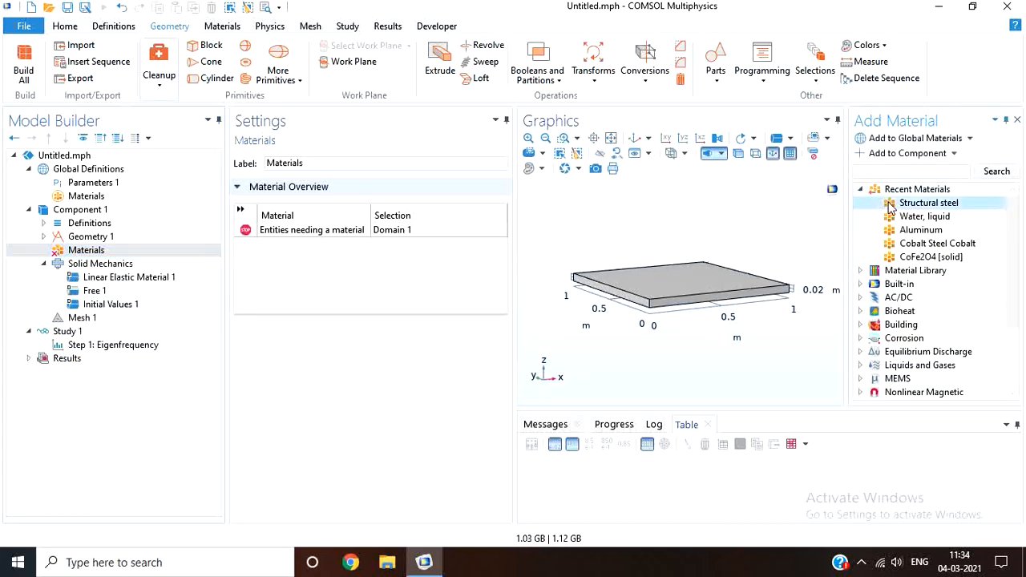
double_click(890, 206)
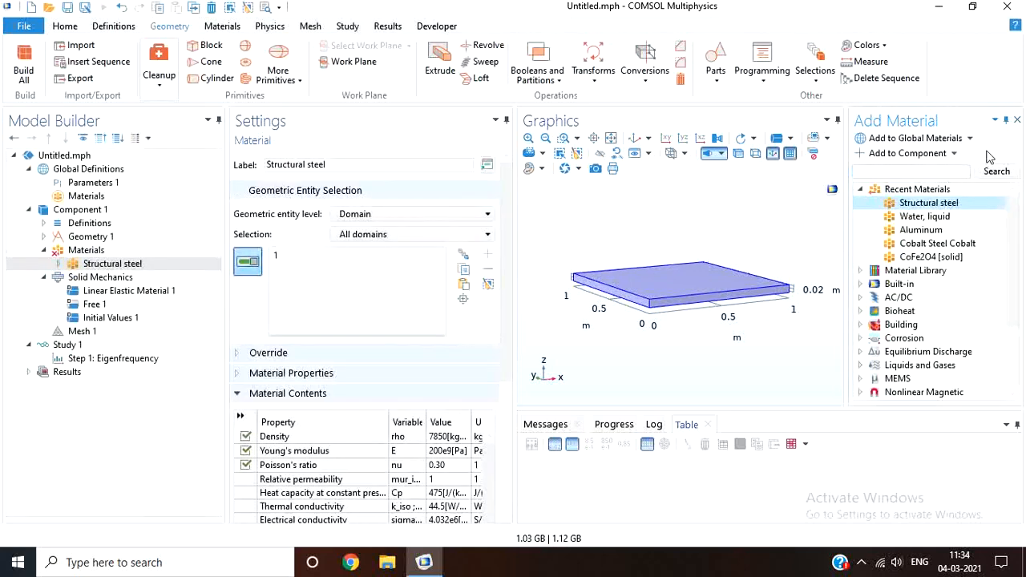
left_click(1017, 119)
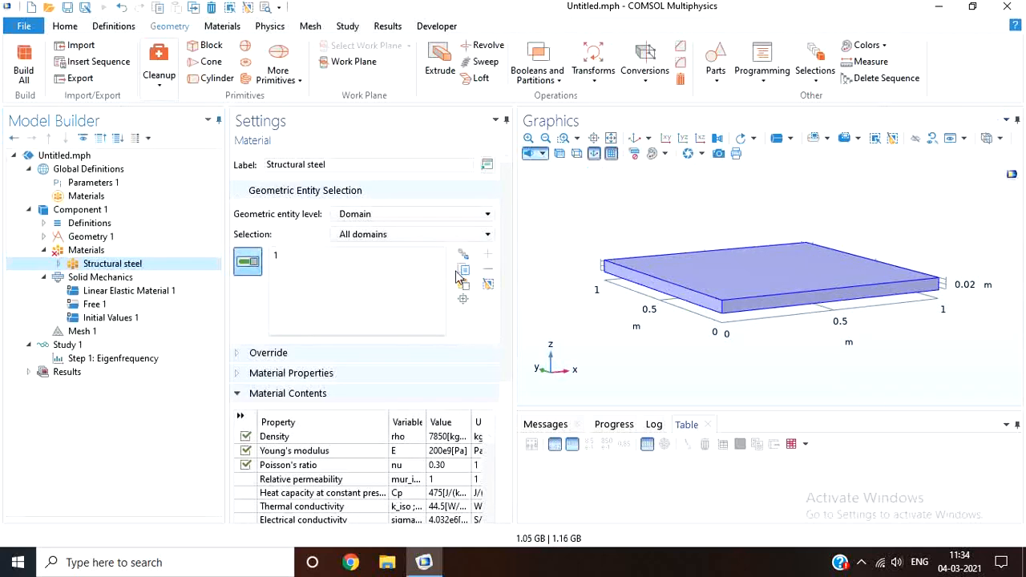
left_click(363, 254)
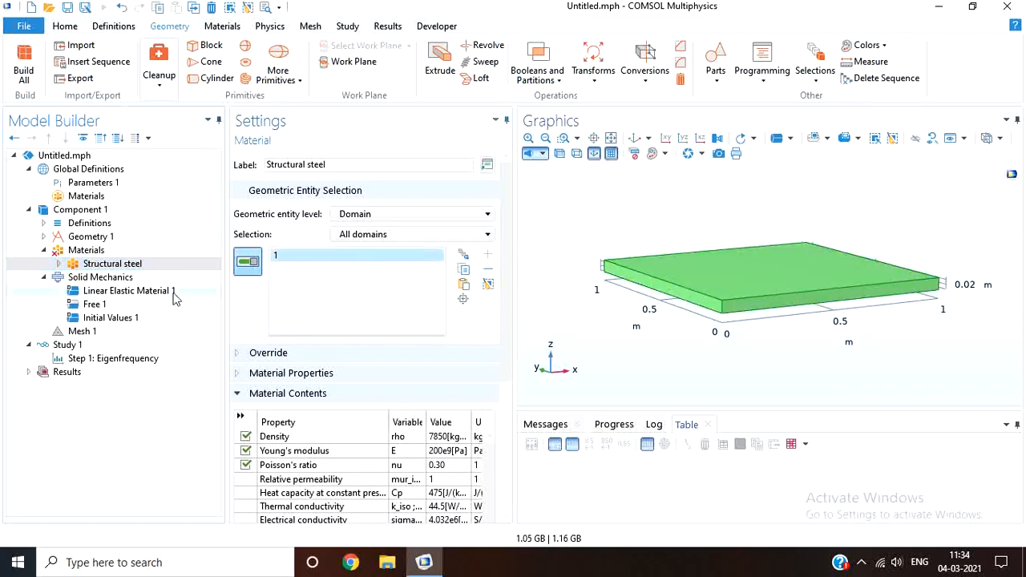
Add a Fixed Constraint in Solid Mechanics to the plate's side face at x = 0
left_click(102, 278)
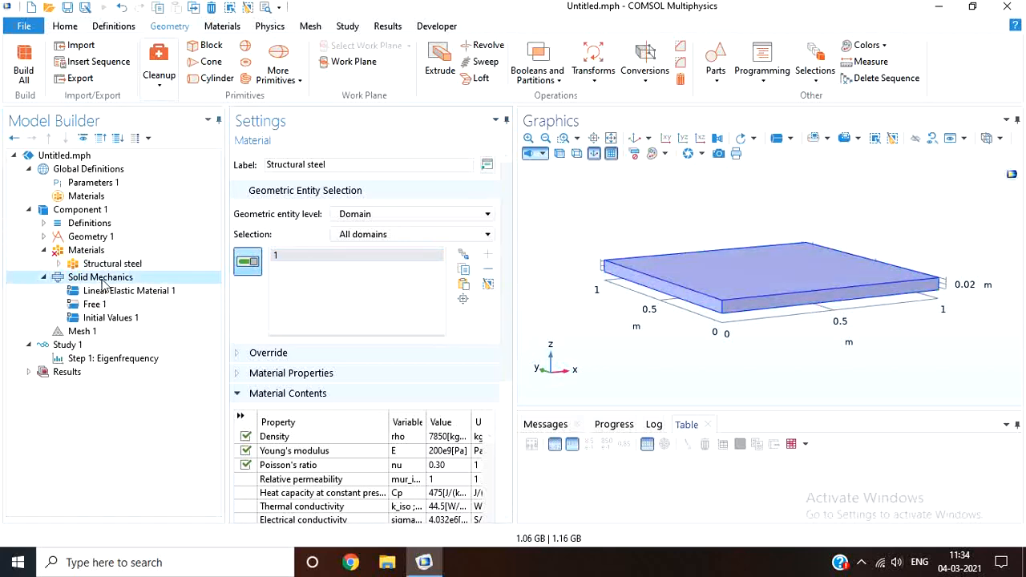
left_click(299, 253)
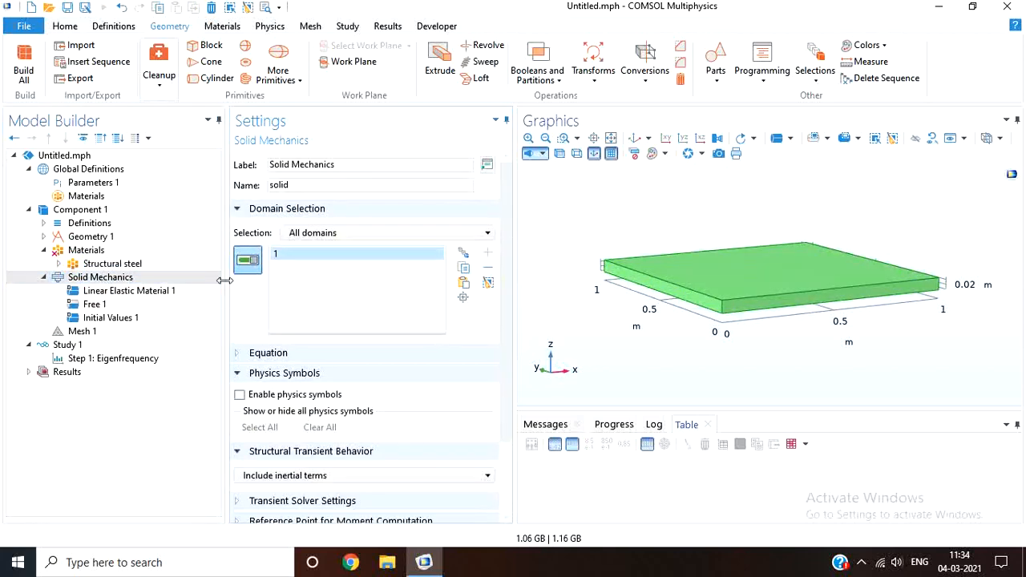
right_click(154, 280)
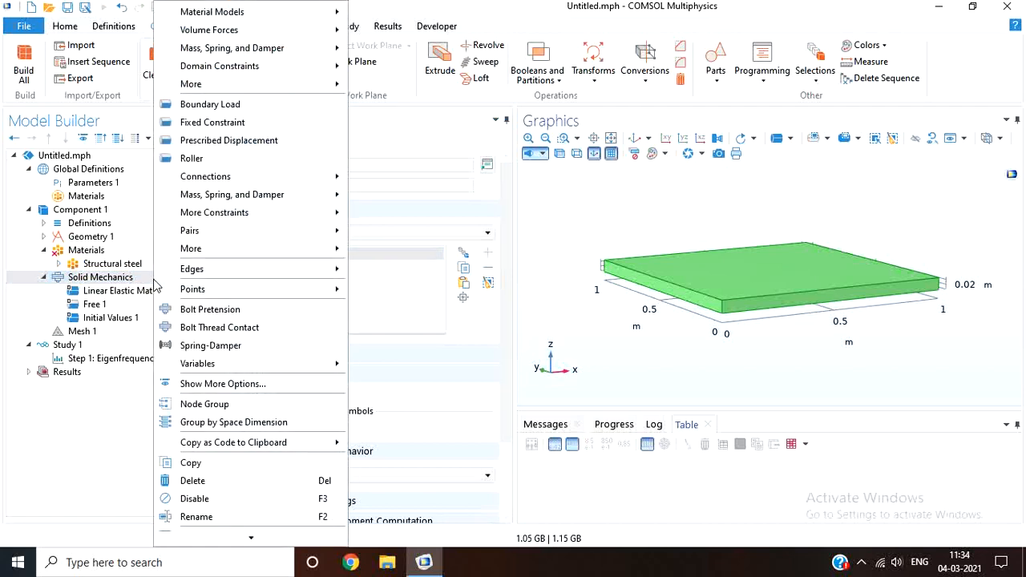
left_click(216, 126)
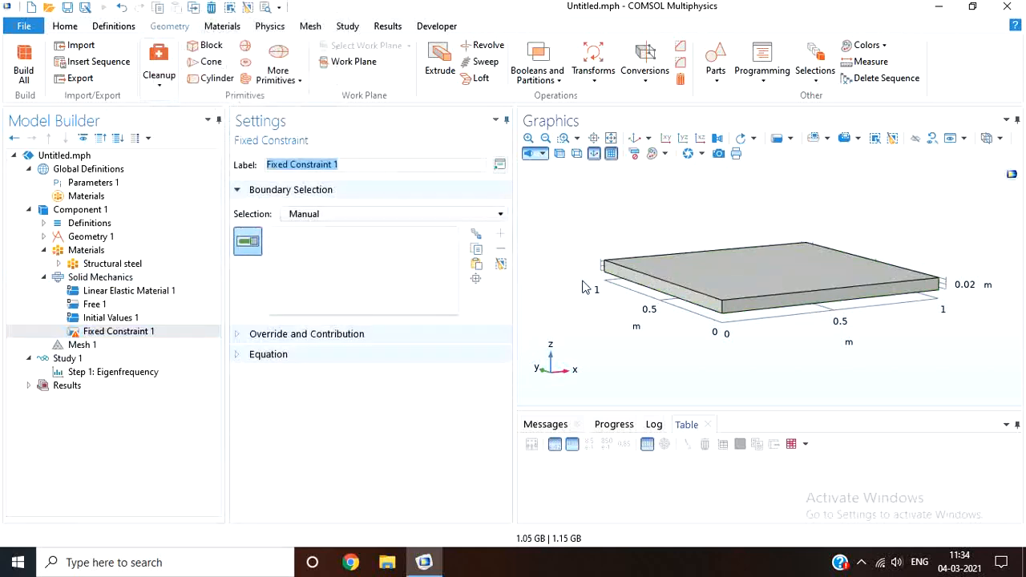
left_click(636, 282)
left_click_drag(634, 318, 591, 327)
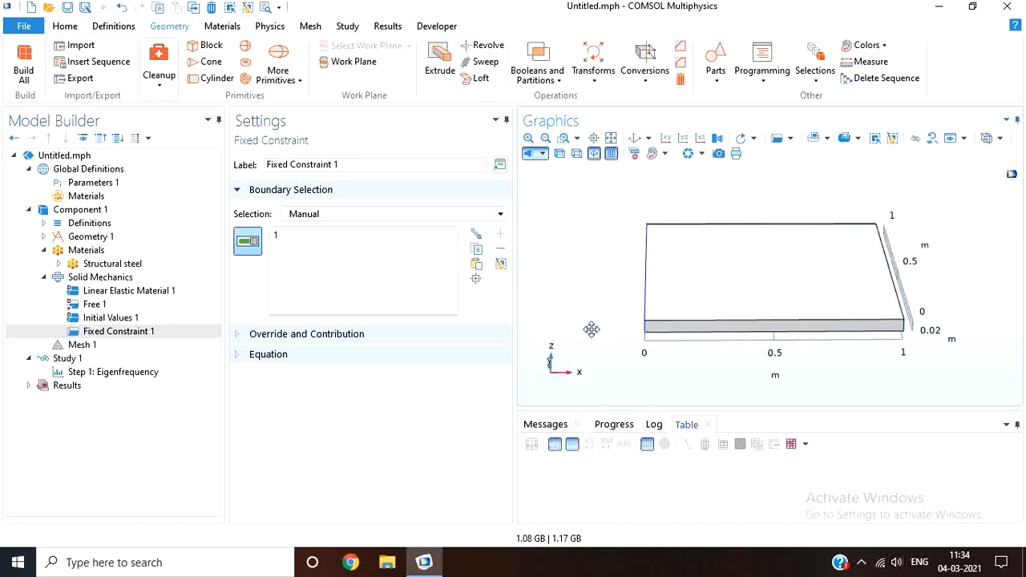
left_click(314, 242)
left_click_drag(621, 337, 632, 316)
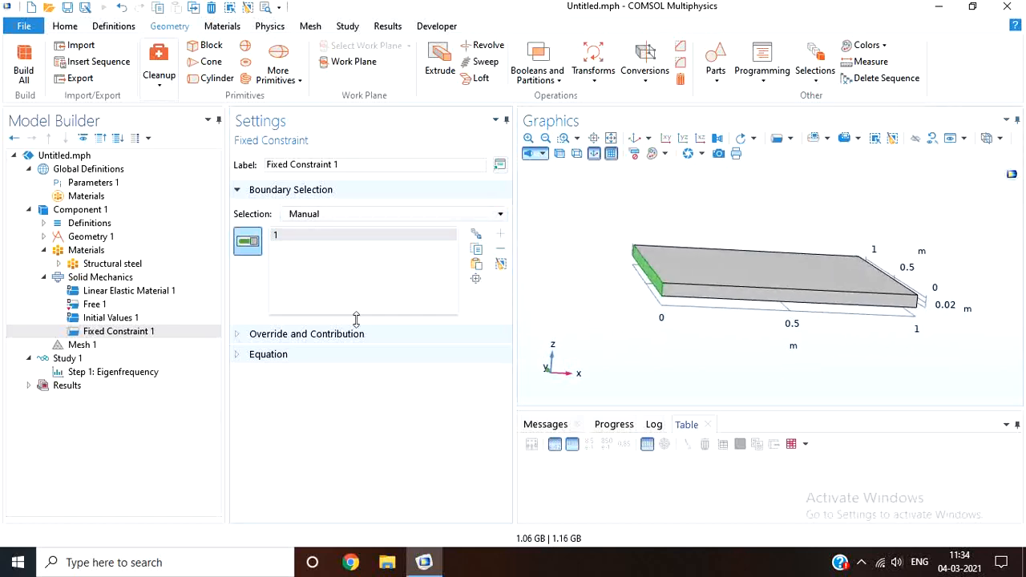
In the Eigenfrequency study step, turn off the search around a given frequency and set the desired number of eigenfrequencies to 10
left_click(160, 373)
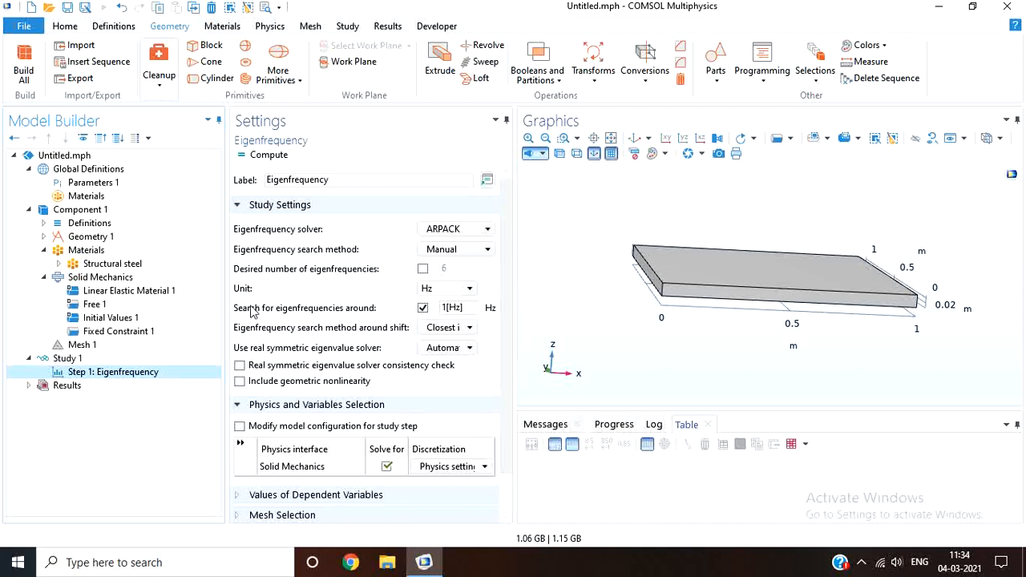
left_click(423, 308)
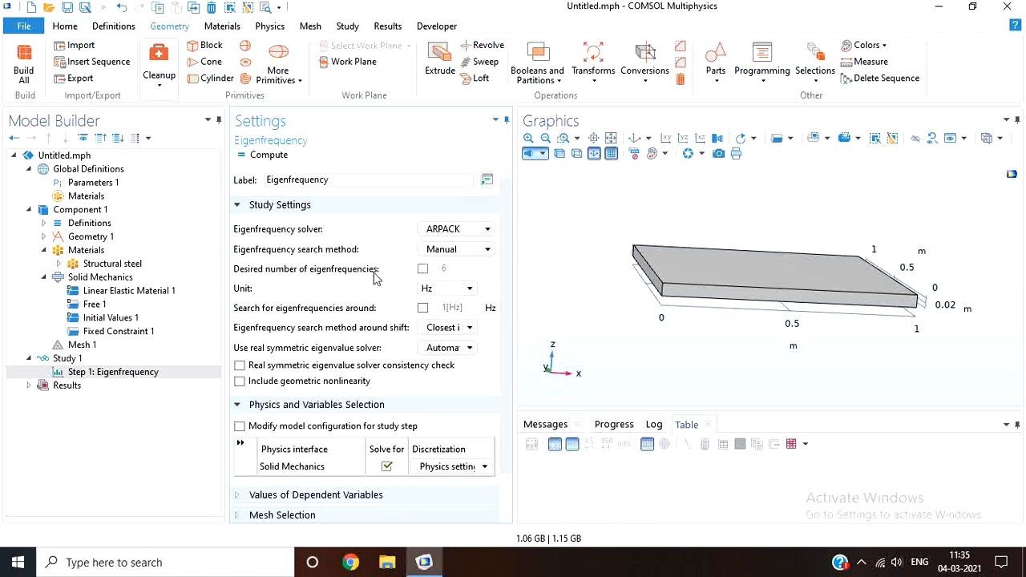
left_click(423, 270)
left_click(457, 268)
key("BackSpace")
type("10")
Check the physics-controlled mesh settings and compute the eigenfrequency study
left_click(84, 347)
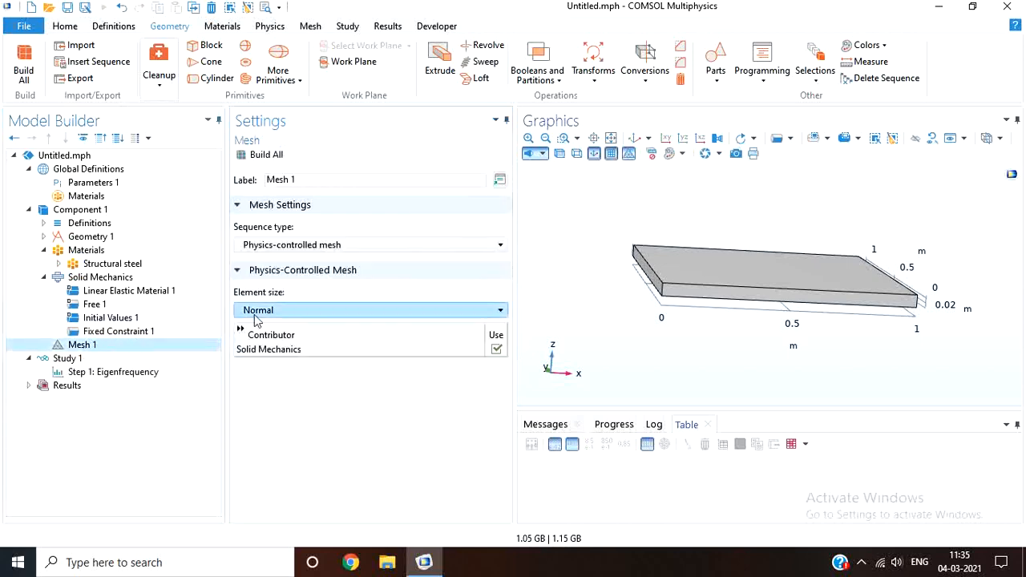
left_click(120, 372)
left_click(260, 155)
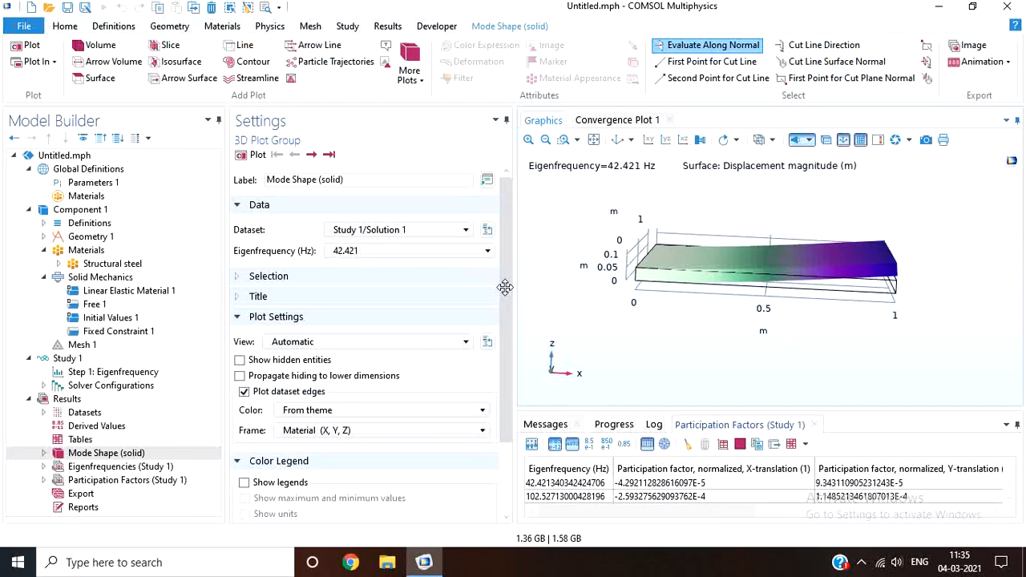
Plot the plate's successive mode shapes one after another, from the second eigenfrequency up to 762.94 Hz
left_click(312, 155)
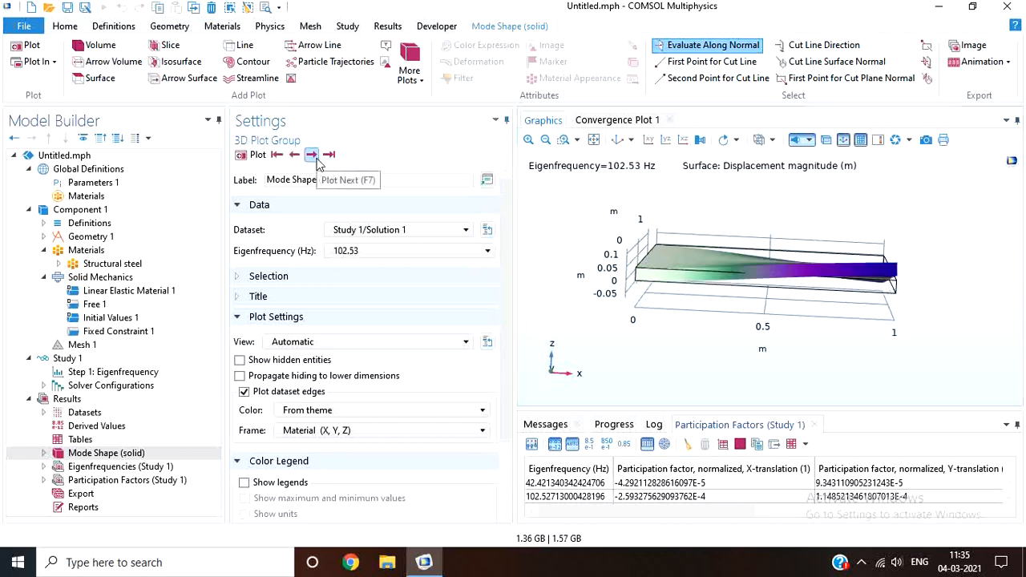
left_click(317, 159)
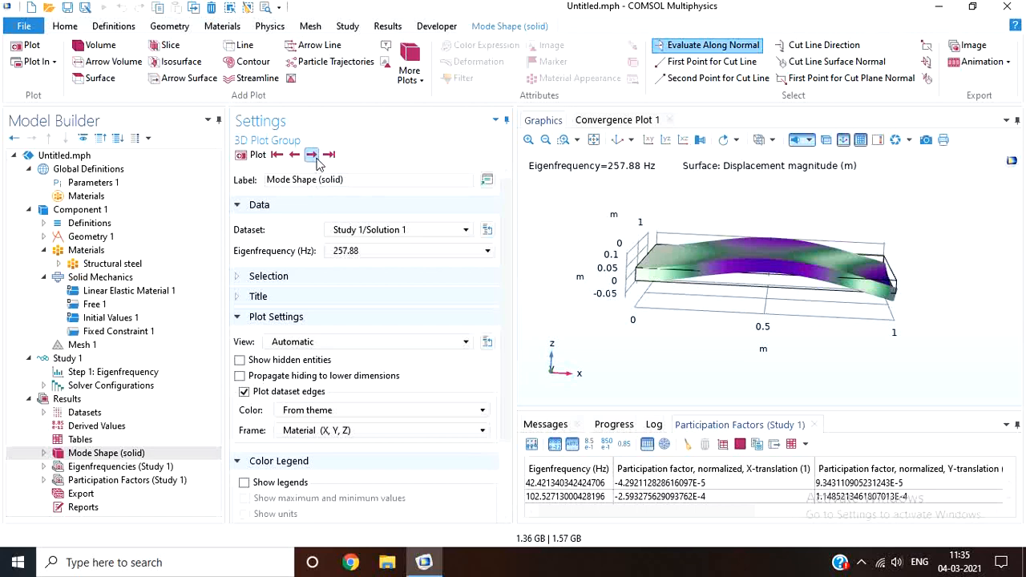
left_click(317, 159)
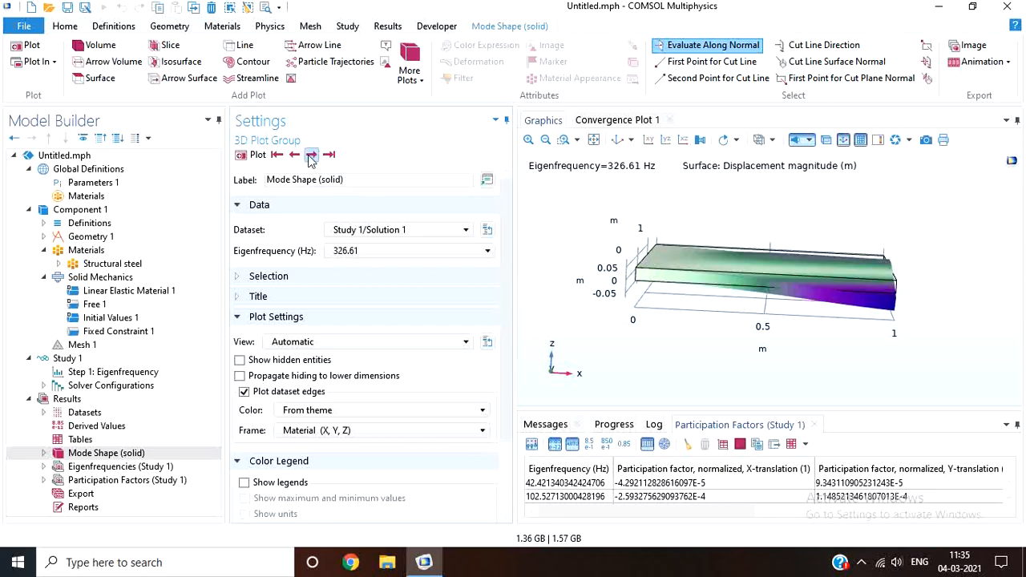
left_click(311, 157)
left_click(311, 157)
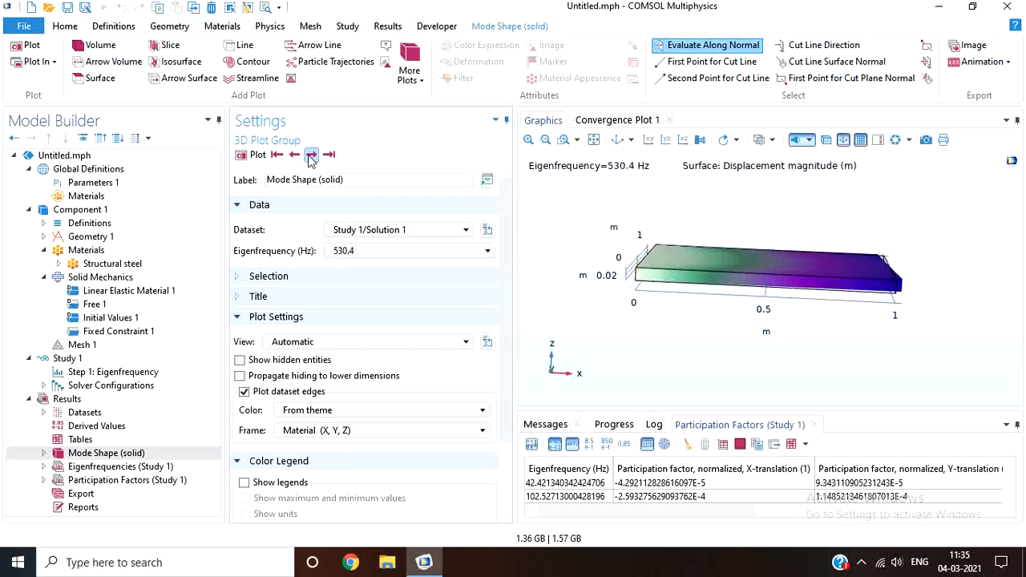
left_click(311, 158)
left_click(311, 157)
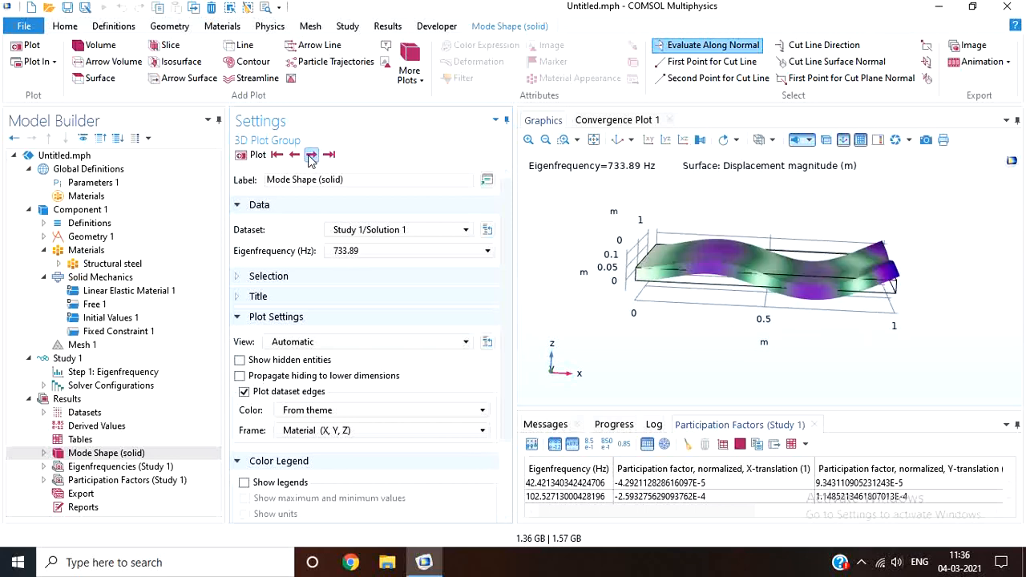
left_click(311, 157)
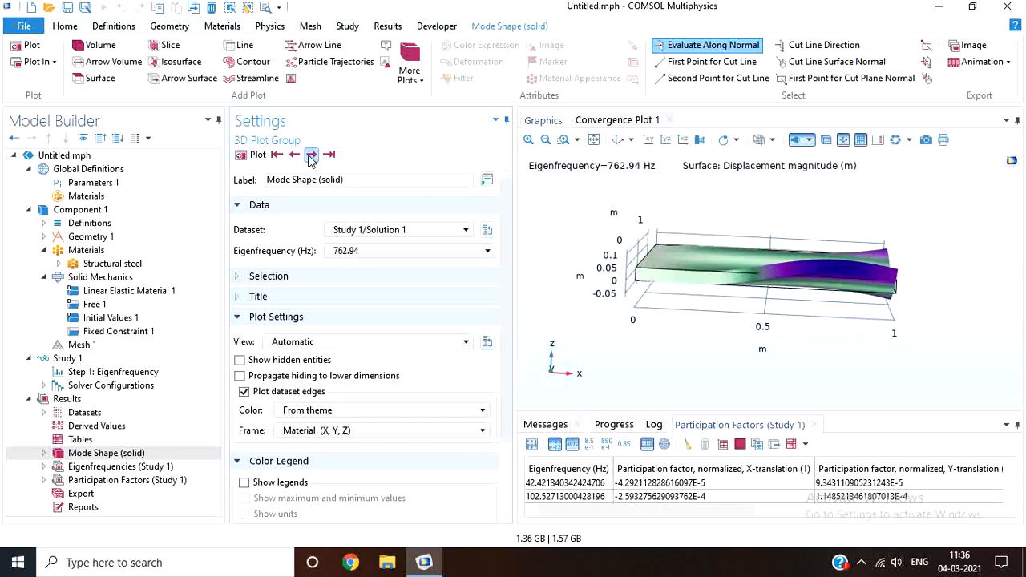
Inspect the 762.94 Hz mode shape from above, compare it with the 844.81 Hz mode, and review the available eigenfrequencies
left_click_drag(573, 253, 609, 284)
left_click_drag(588, 279, 579, 270)
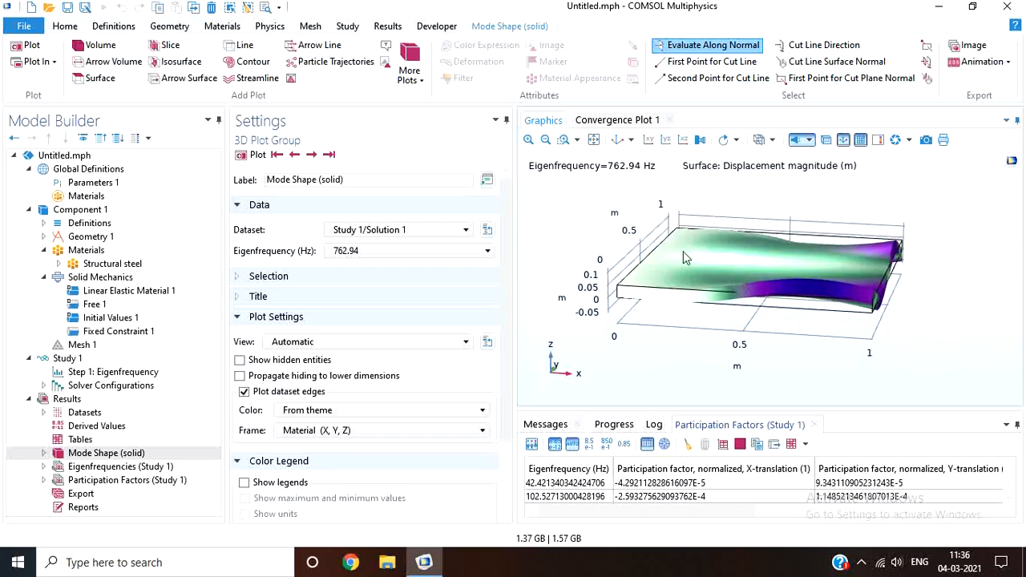
left_click(312, 156)
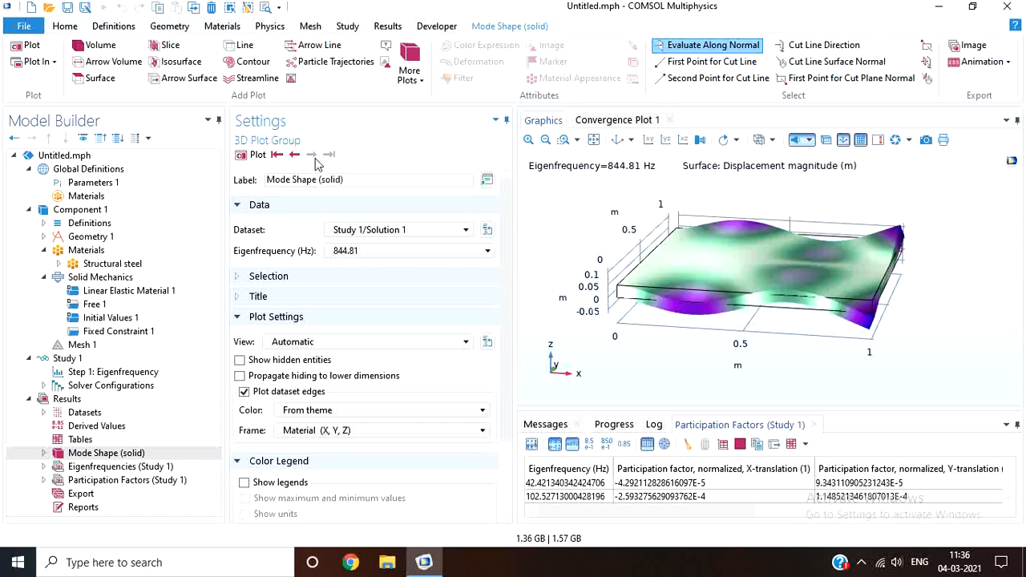
left_click(294, 155)
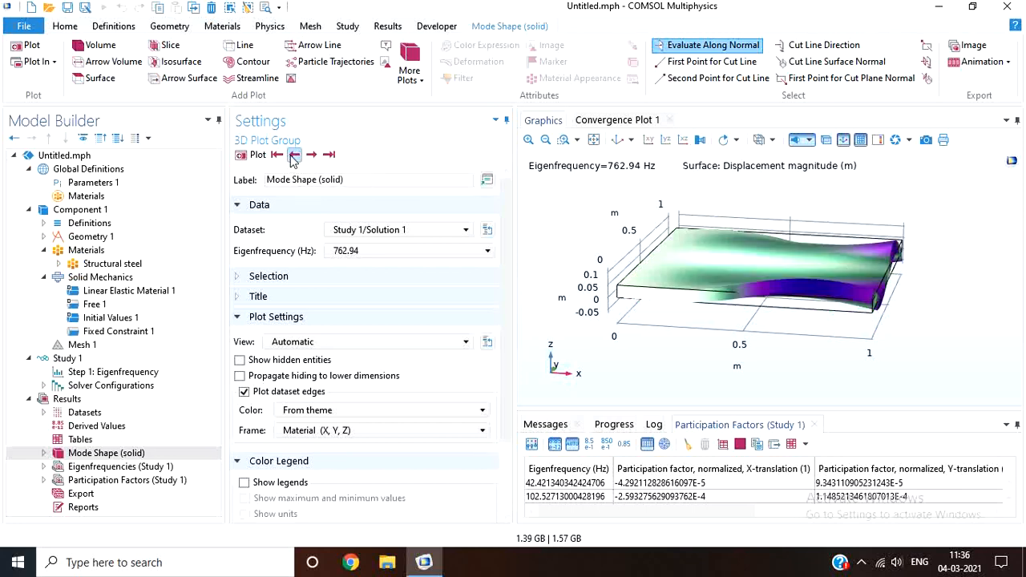
left_click(354, 252)
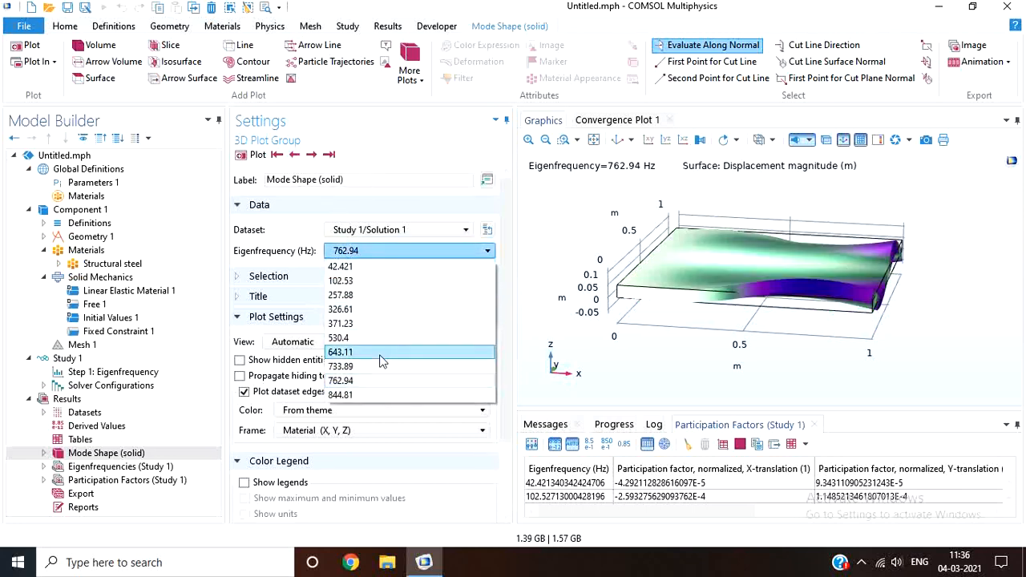
left_click(531, 209)
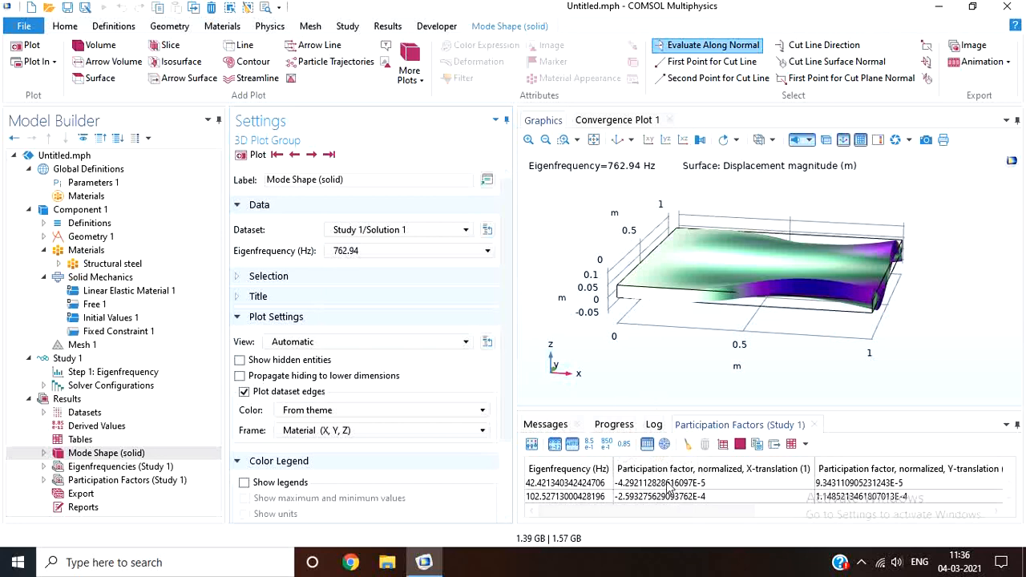
Examine the first mode's normalized X-, Y- and Z-translation participation factors and compare them with the plate's orientation
left_click(874, 484)
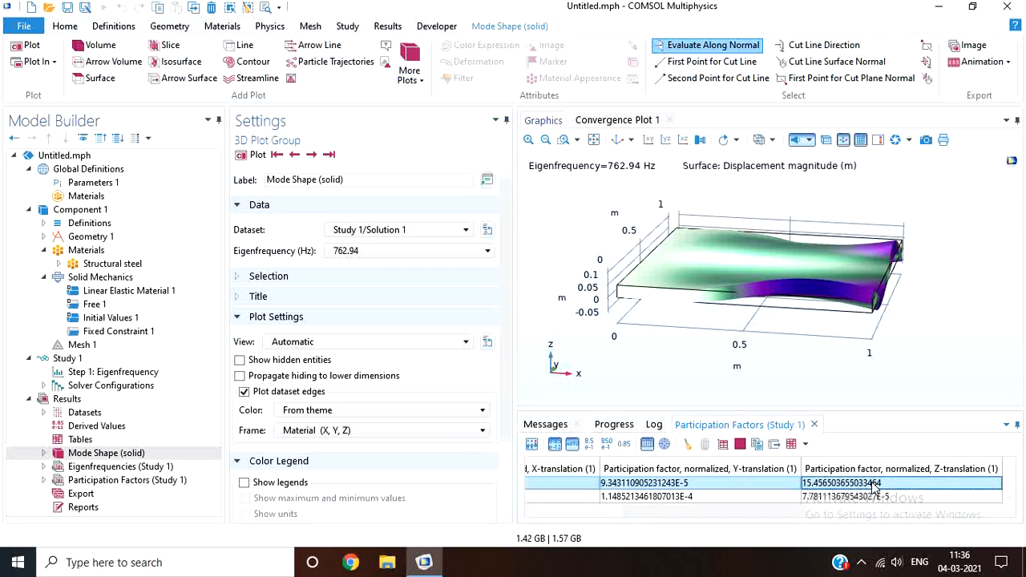
key("Left")
key("Left")
key("Left")
key("Right")
key("Right")
key("Right")
left_click_drag(632, 349, 675, 347)
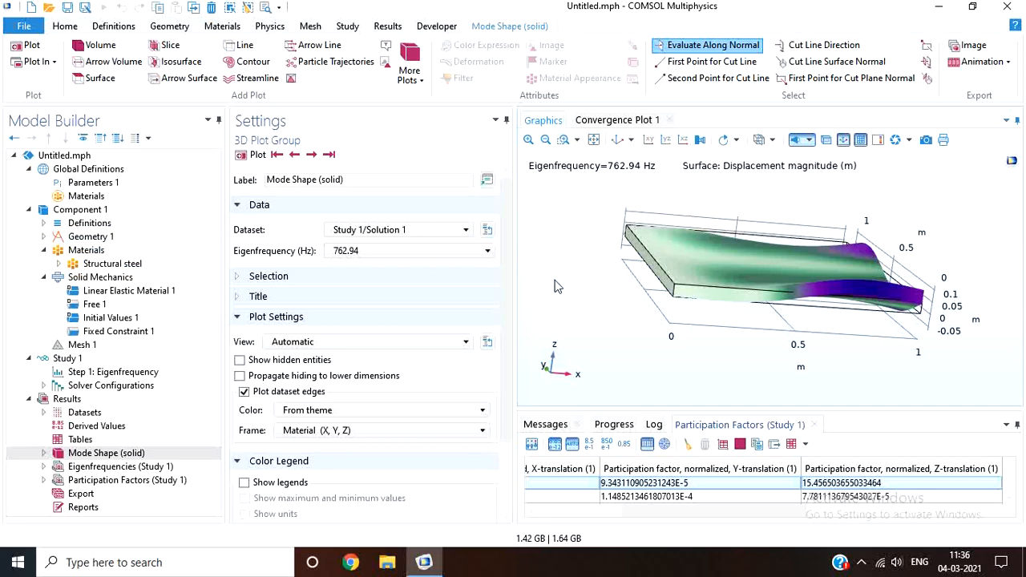
left_click_drag(558, 286, 533, 279)
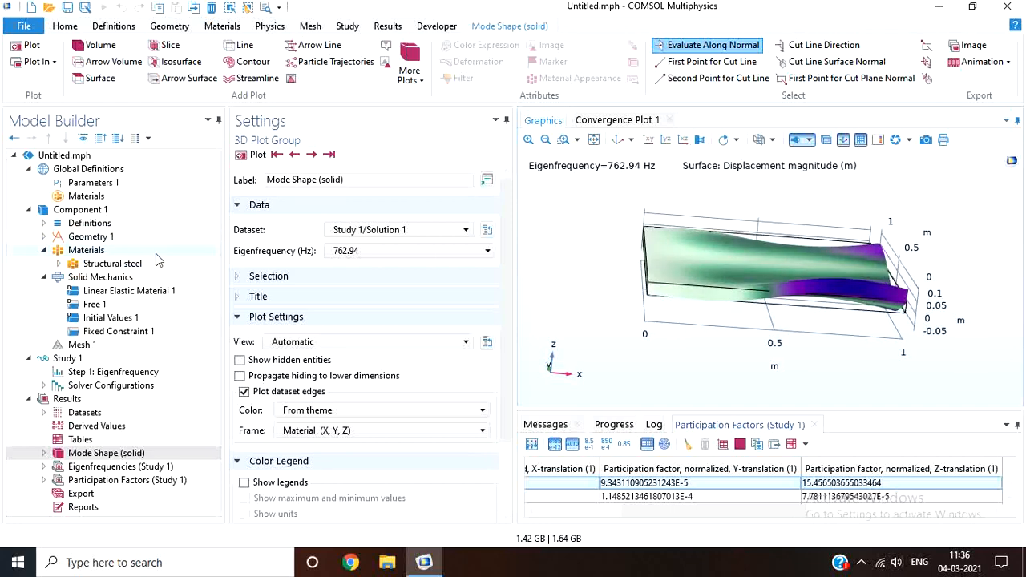
Add a second solid block 2 m wide, 2 m deep and 1 m high to the geometry and build all objects
left_click(44, 237)
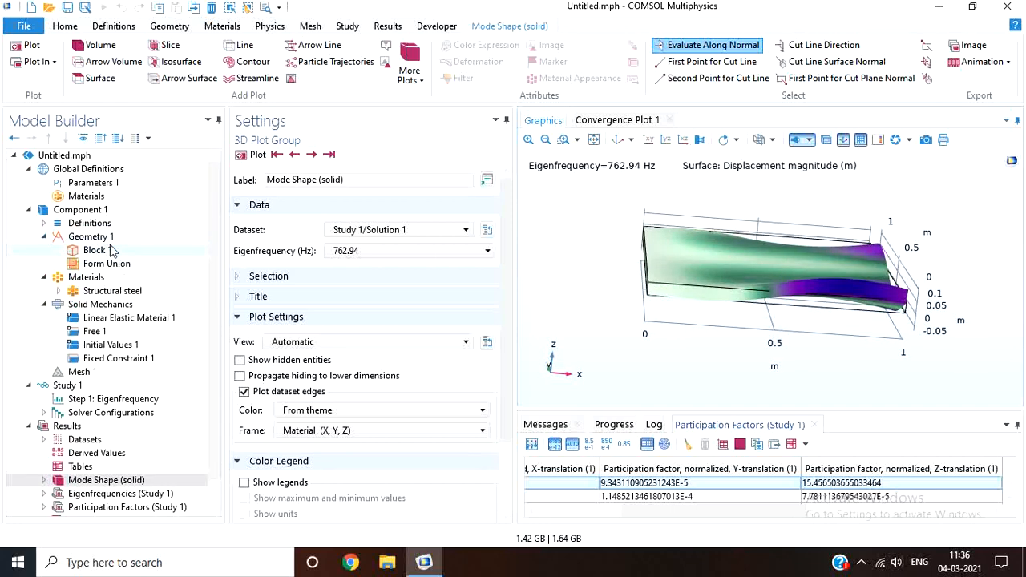
left_click(110, 251)
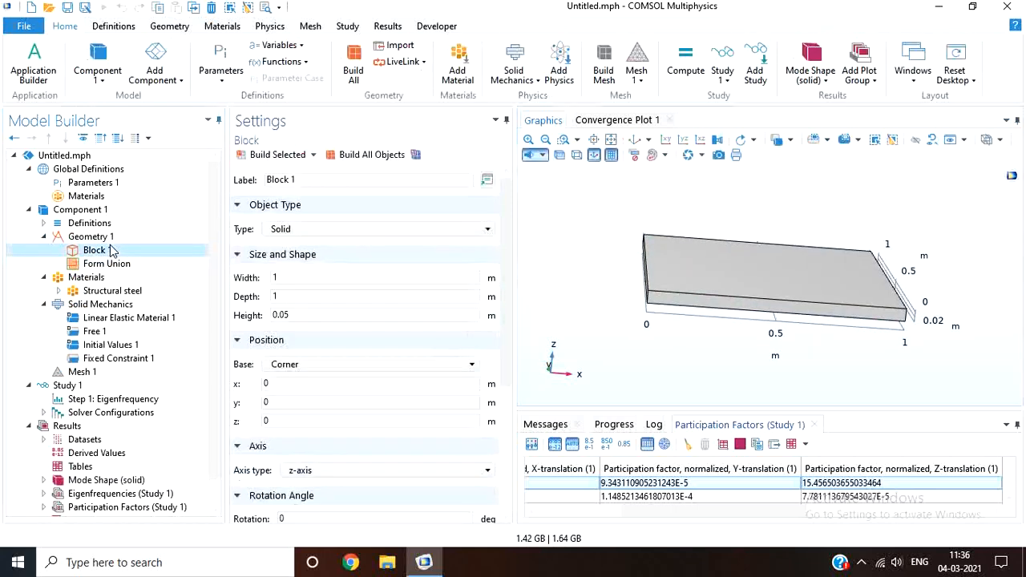
left_click(178, 29)
left_click(207, 46)
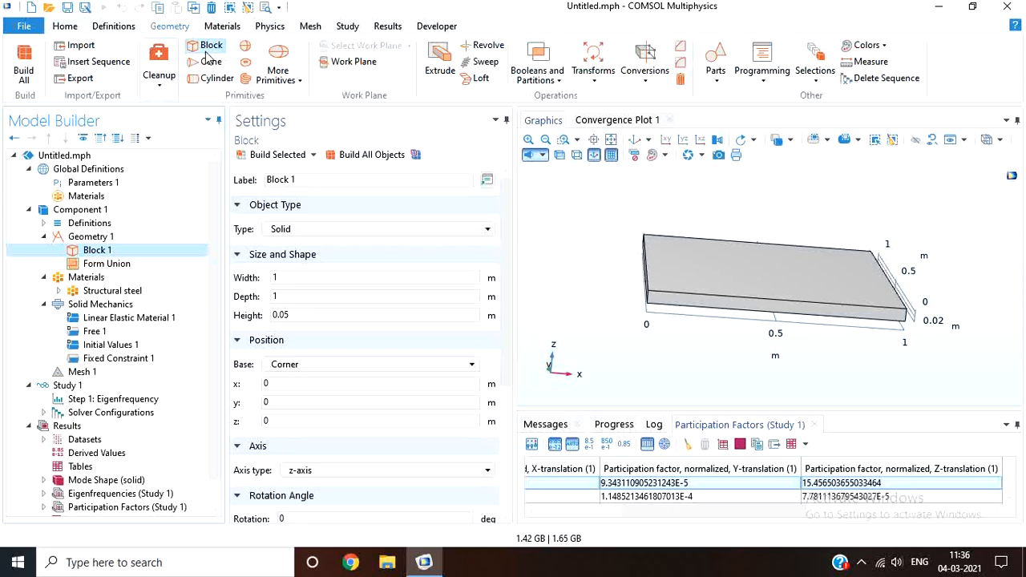
left_click(309, 278)
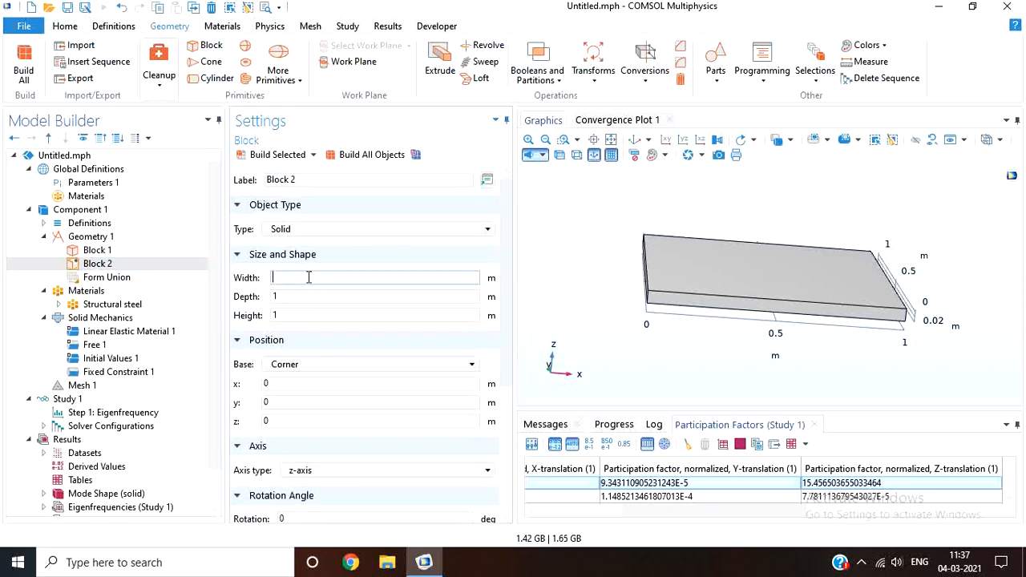
type("2")
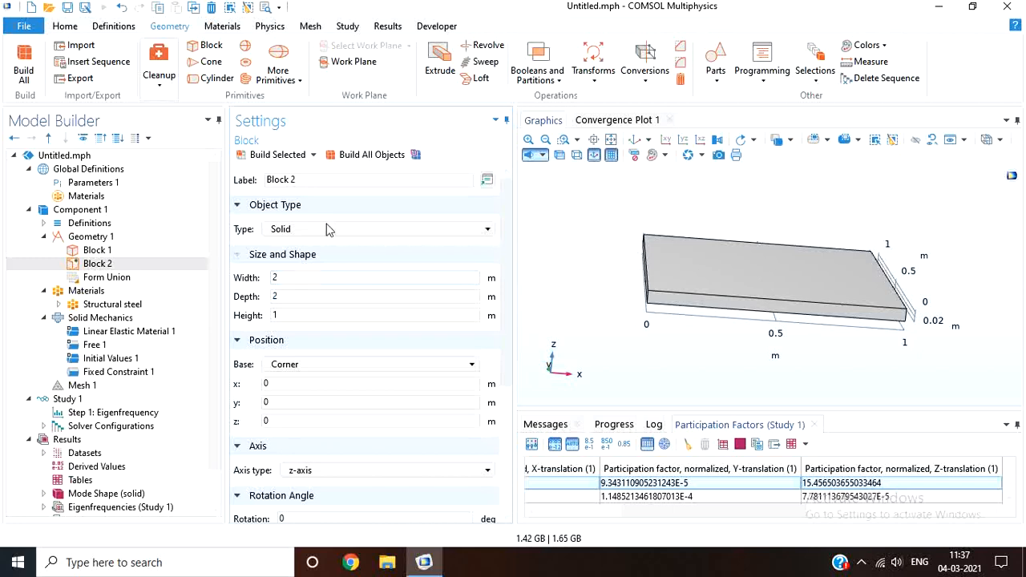
left_click(355, 156)
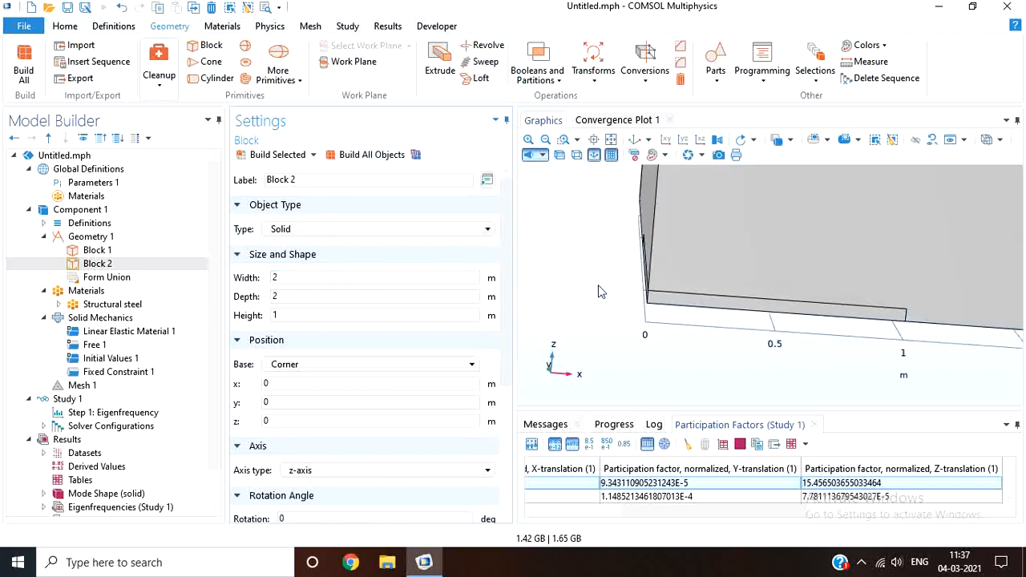
left_click(611, 140)
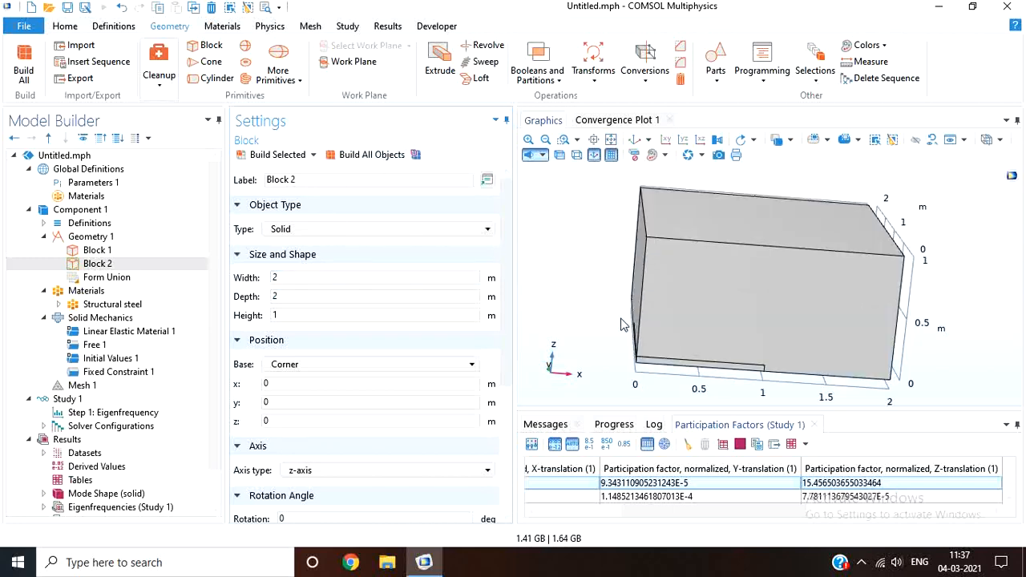
Position the second block's corner at x = -1, y = -1, z = -0.5 m and rebuild all objects
left_click_drag(622, 299, 641, 341)
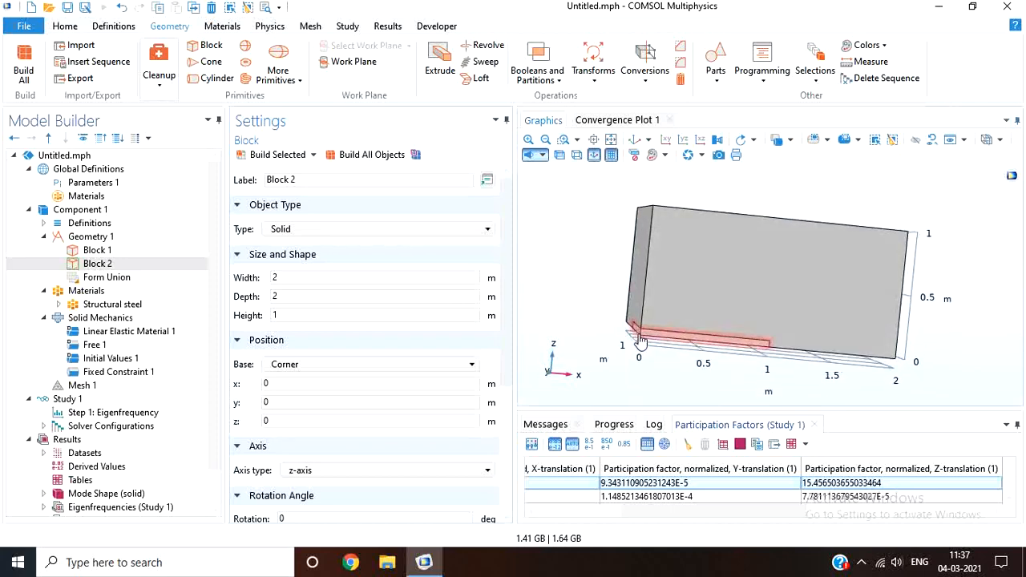
left_click(304, 386)
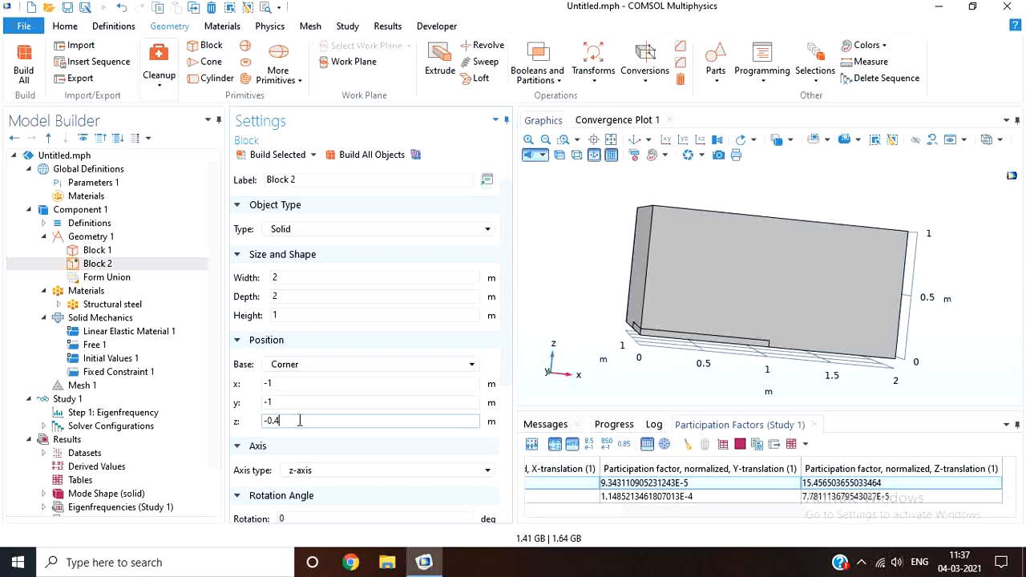
left_click(360, 157)
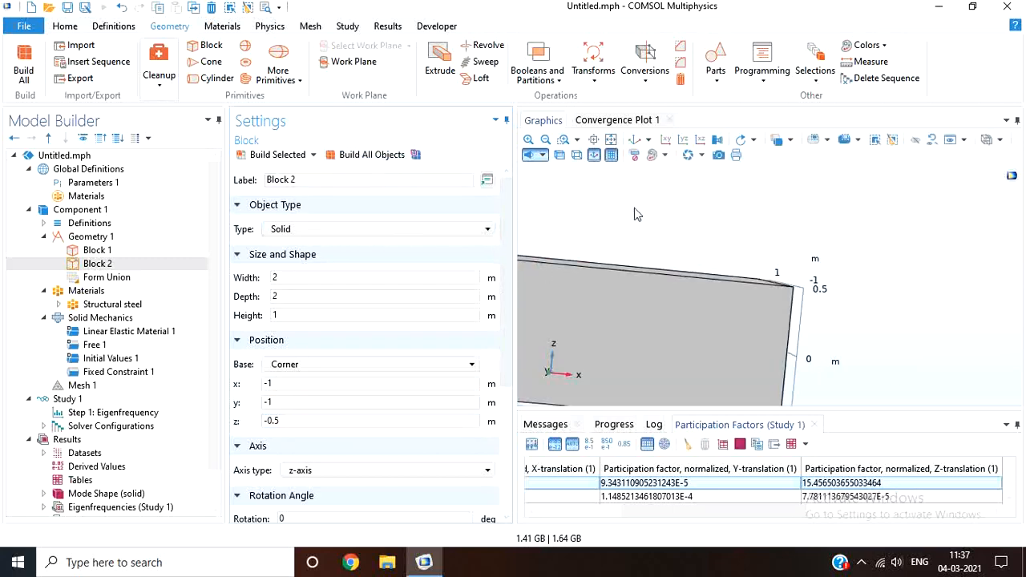
left_click(611, 141)
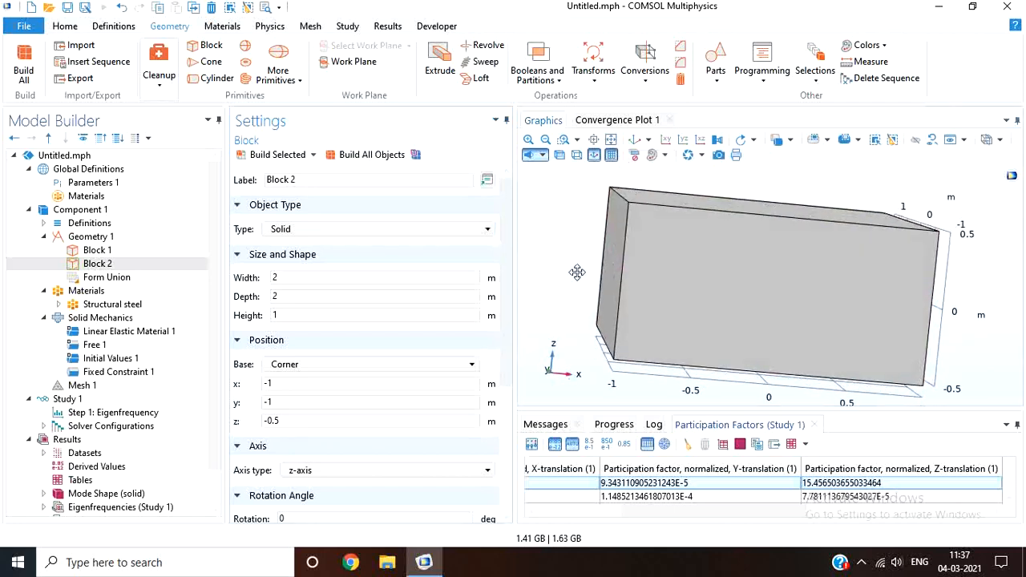
left_click_drag(577, 272, 576, 278)
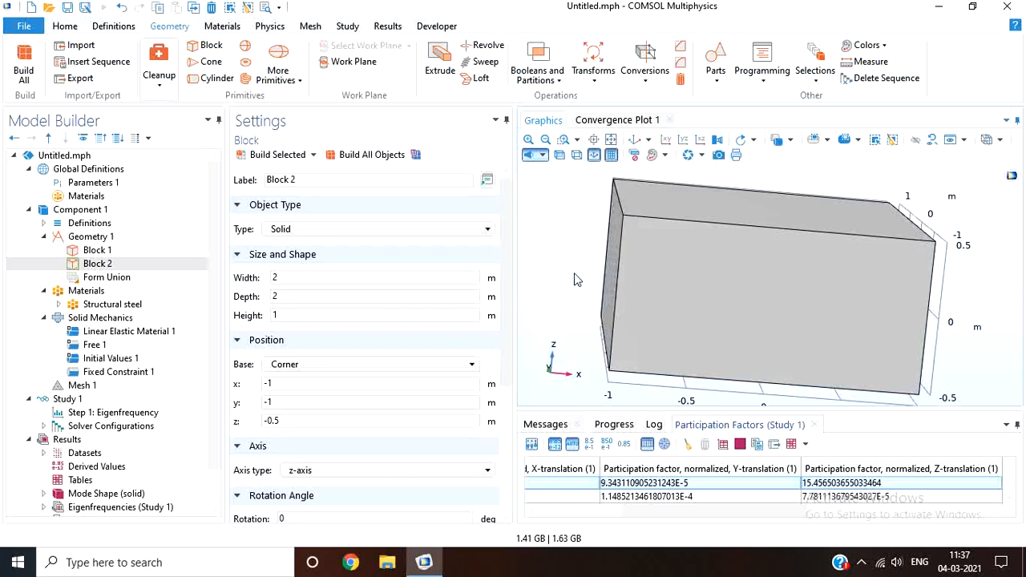
Turn on wireframe rendering and inspect the plate's position inside the surrounding block
left_click(576, 158)
left_click(576, 157)
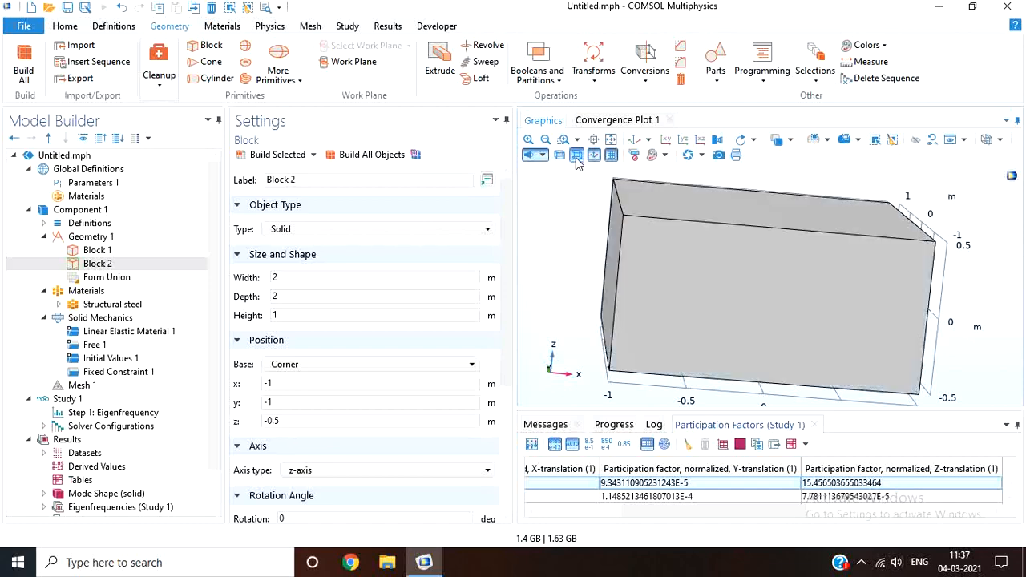
left_click(576, 157)
left_click_drag(778, 292, 567, 305)
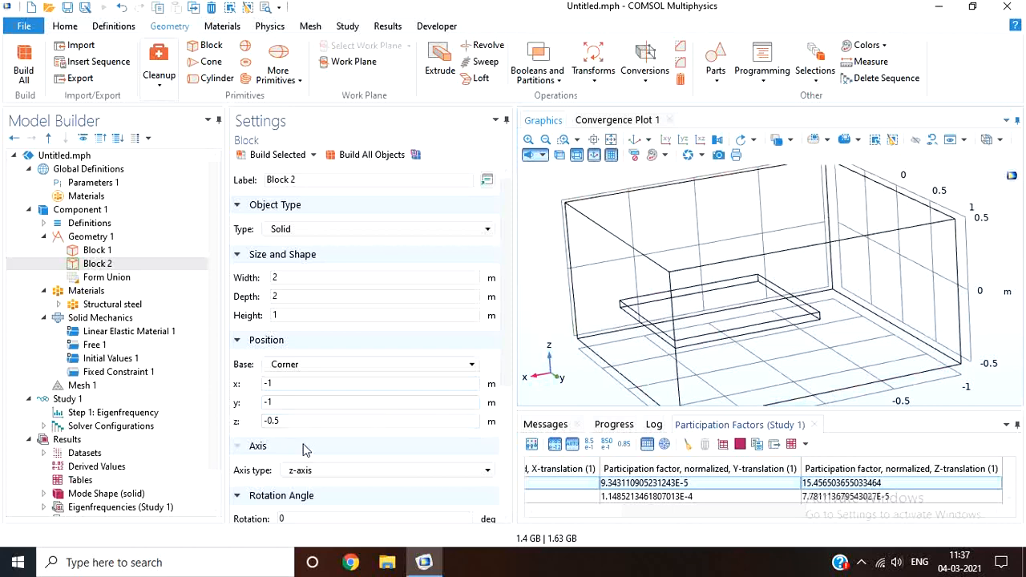
Set the second block's y position to -0.5 m, rebuild all objects and check the plate's placement inside it
left_click(296, 404)
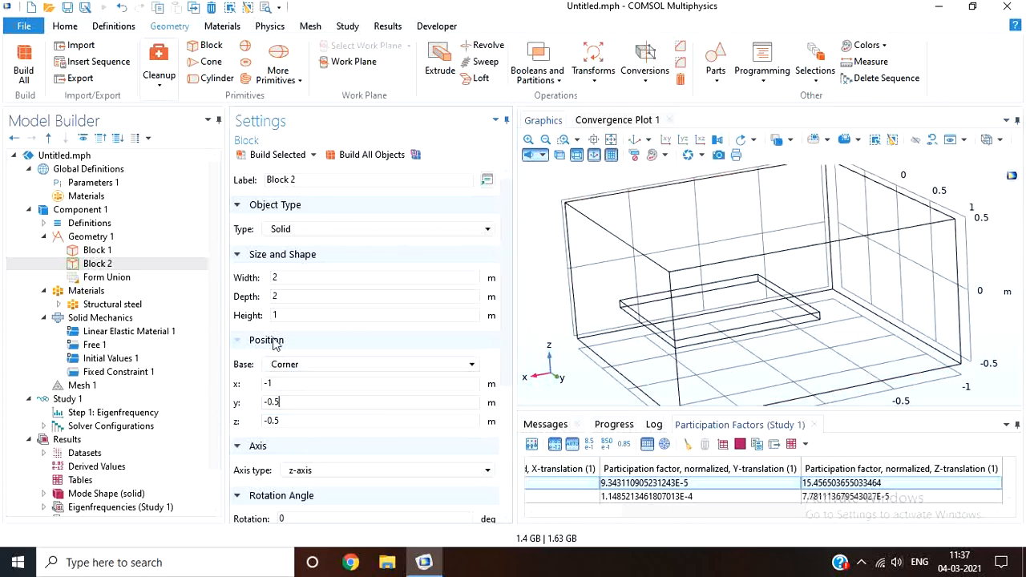
left_click(345, 154)
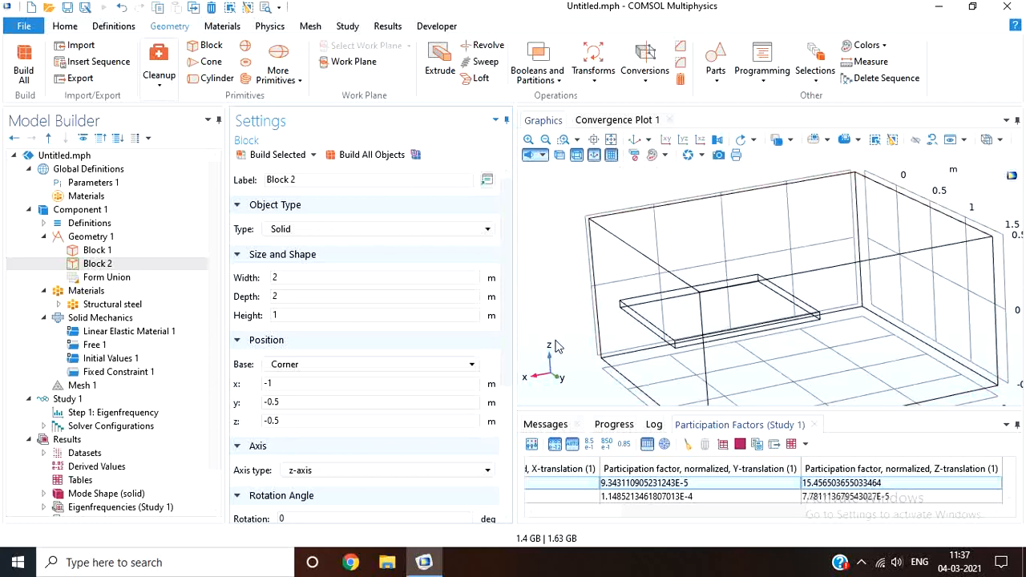
left_click(610, 141)
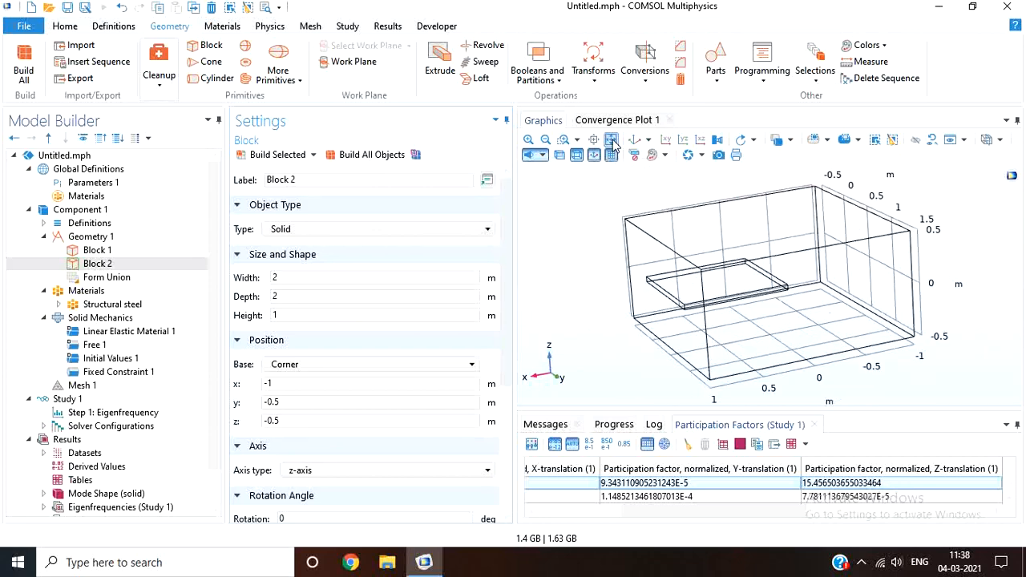
left_click_drag(631, 359, 589, 358)
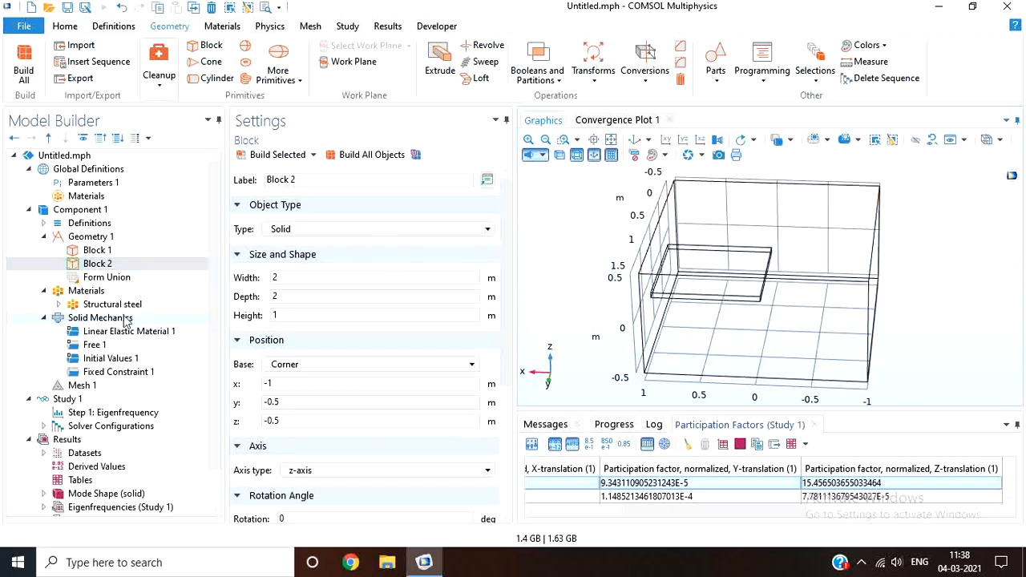
Add the Pressure Acoustics, Frequency Domain physics interface to the component
left_click(282, 32)
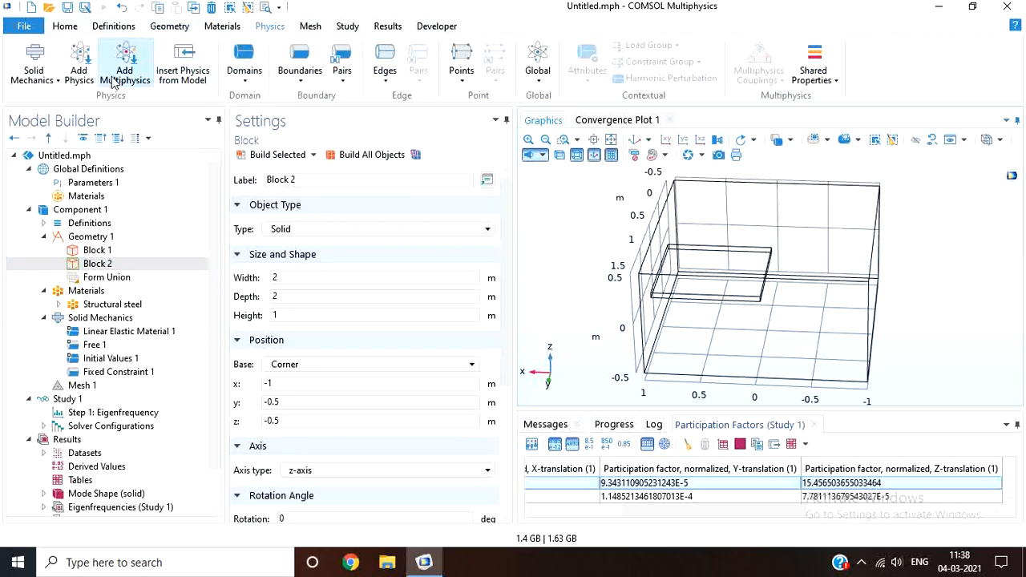
left_click(80, 72)
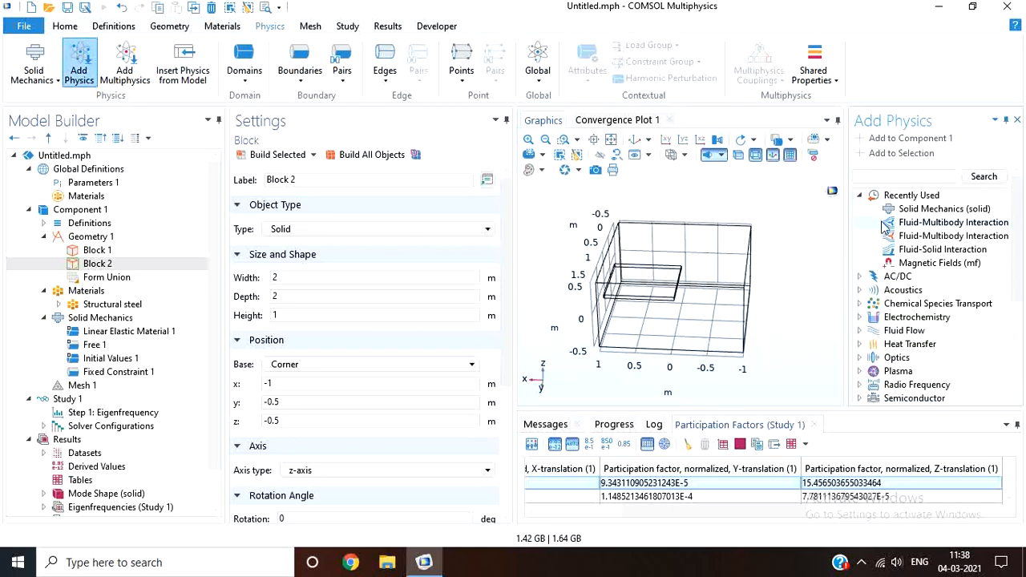
left_click(859, 290)
left_click(876, 305)
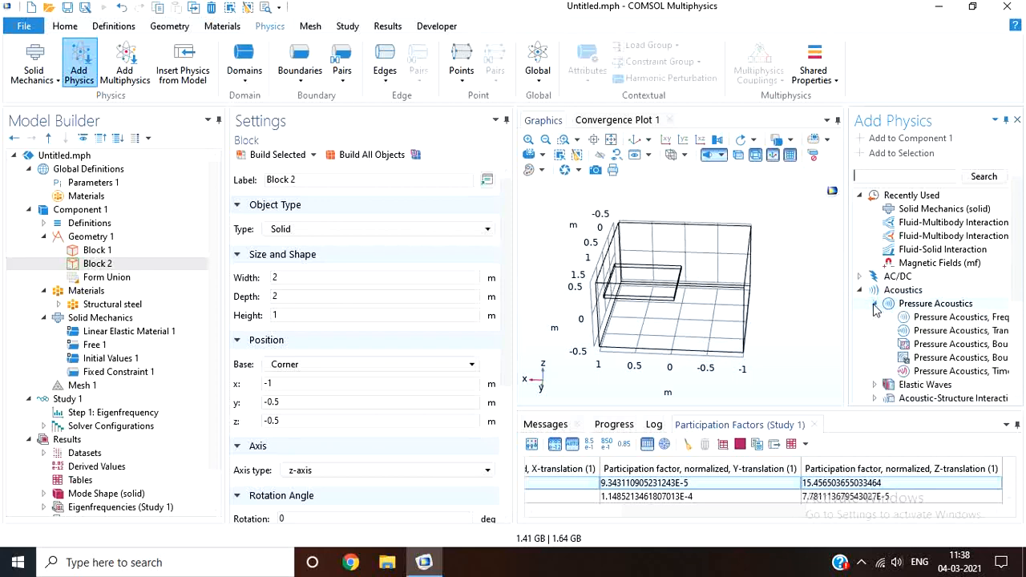
left_click(908, 318)
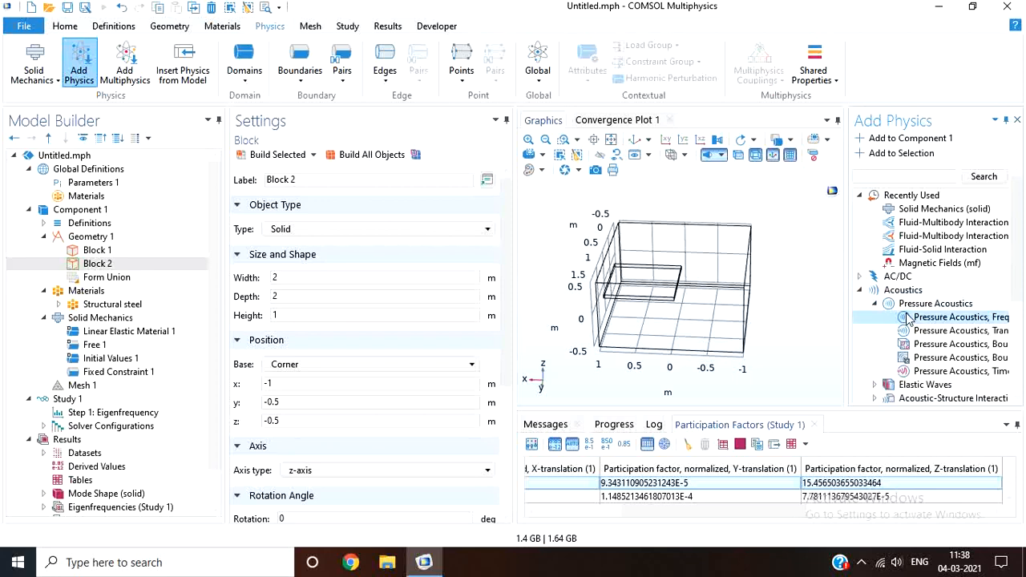
double_click(908, 318)
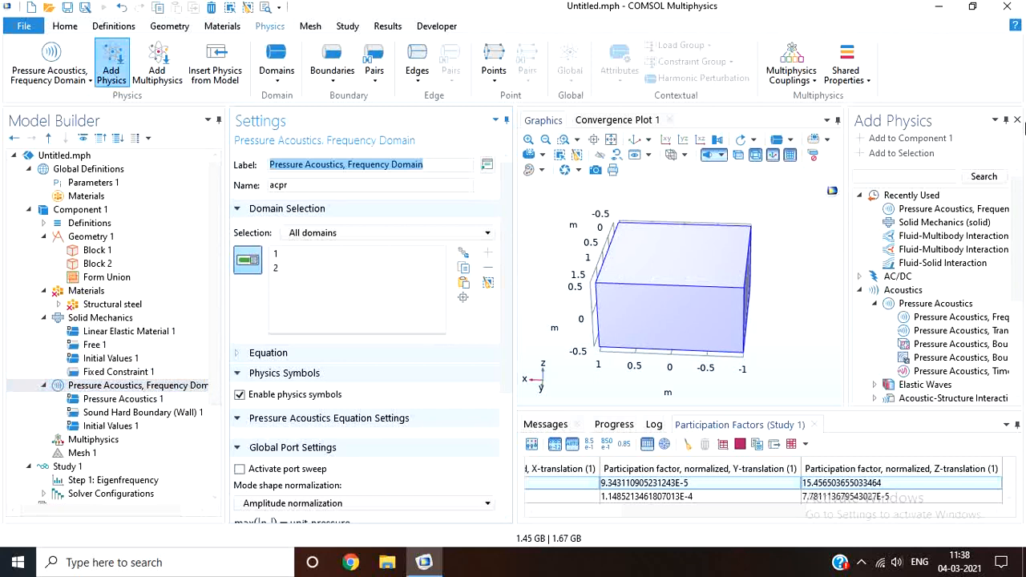
left_click(1018, 121)
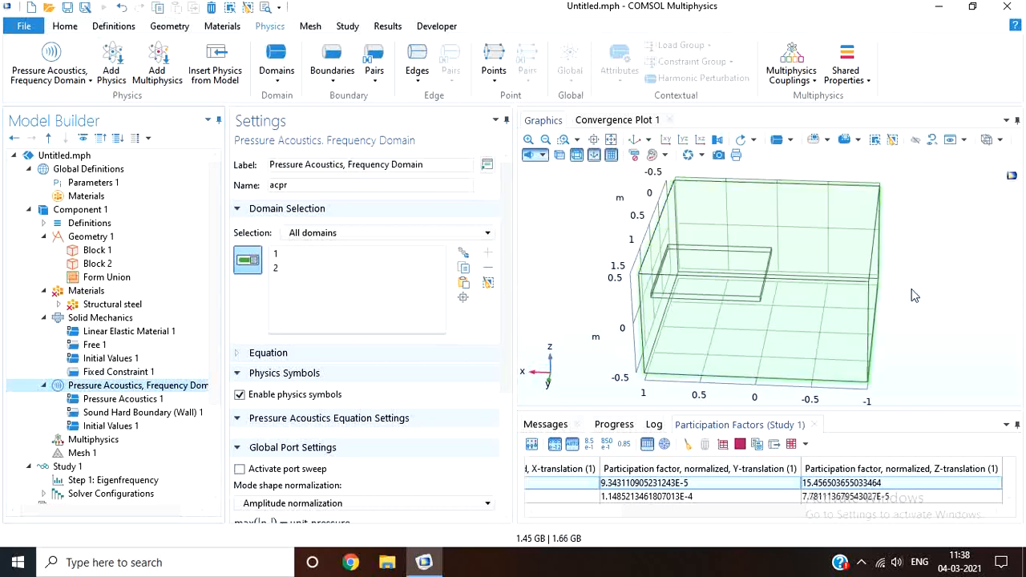
Restrict Pressure Acoustics to the surrounding block by removing domain 2, the plate, from its domain selection
left_click(143, 413)
left_click_drag(595, 317, 568, 278)
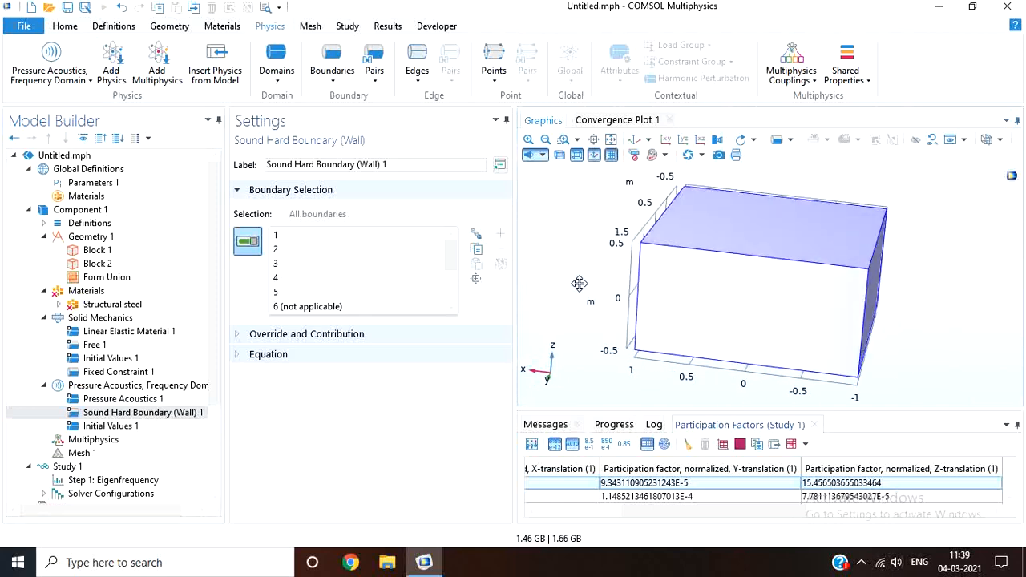
left_click(147, 388)
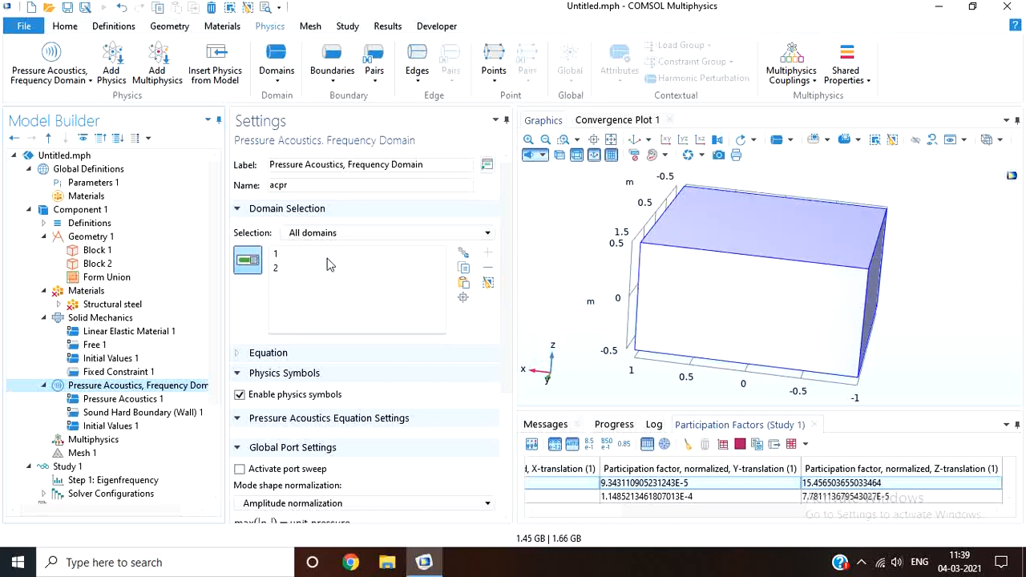
left_click(319, 255)
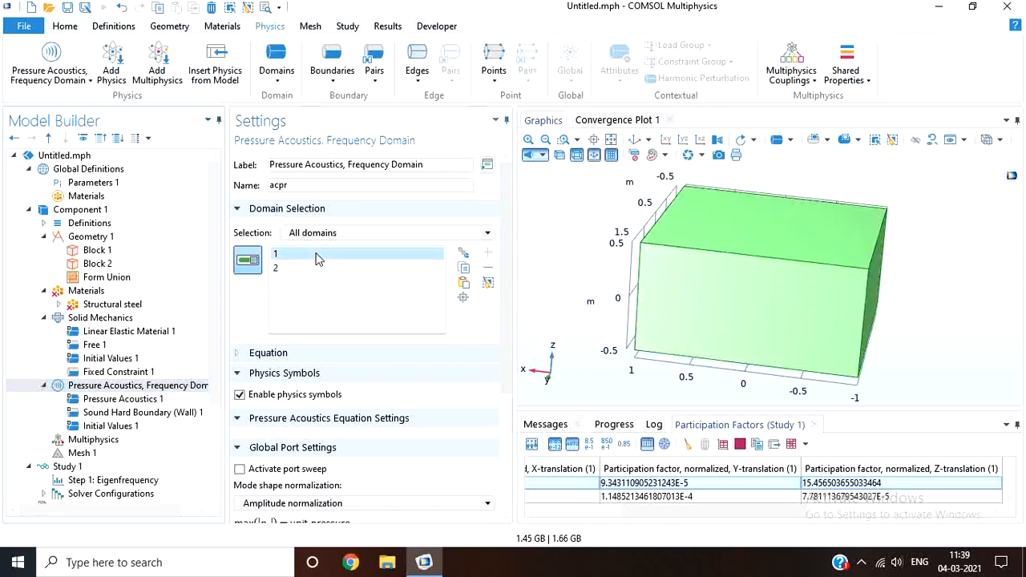
left_click(319, 269)
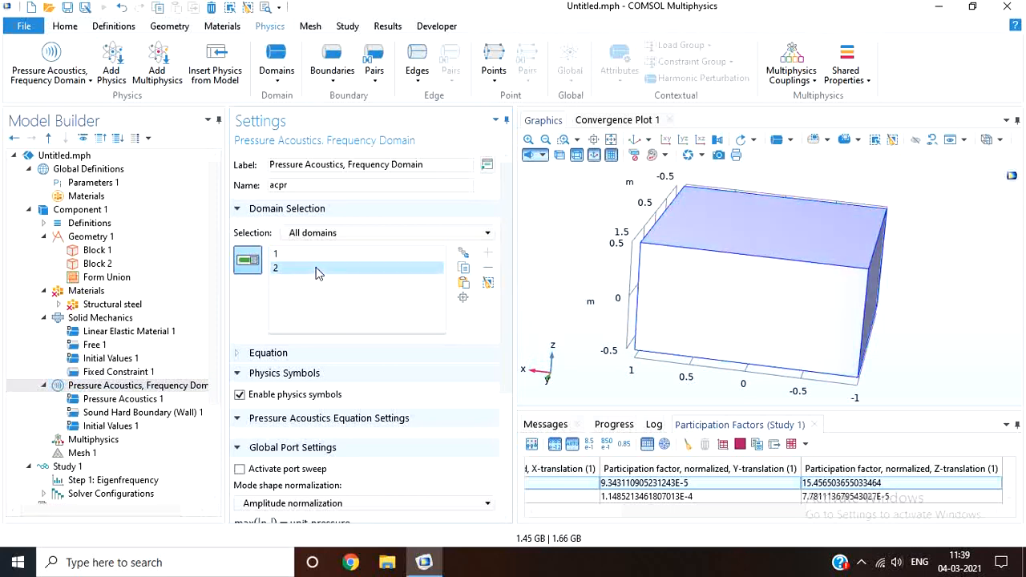
left_click(489, 270)
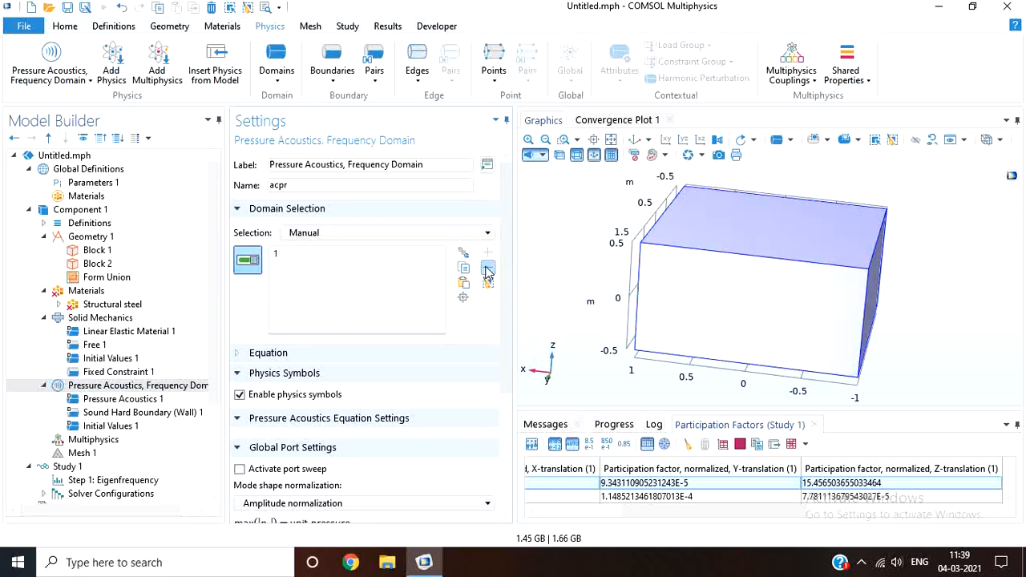
left_click_drag(583, 278, 622, 285)
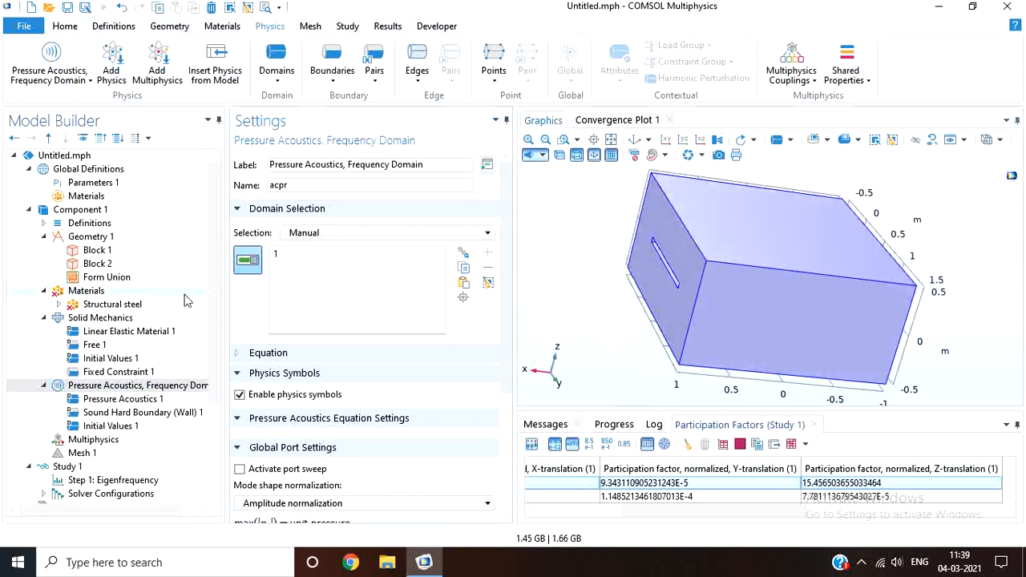
Restrict Solid Mechanics to the plate by removing domain 1, the surrounding block, from its domain selection
left_click(144, 320)
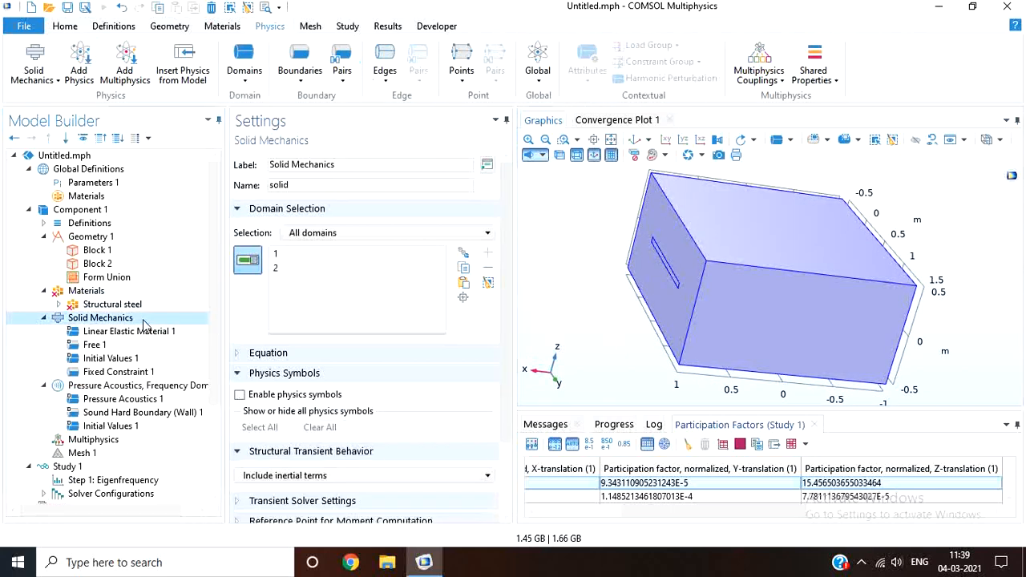
left_click(276, 253)
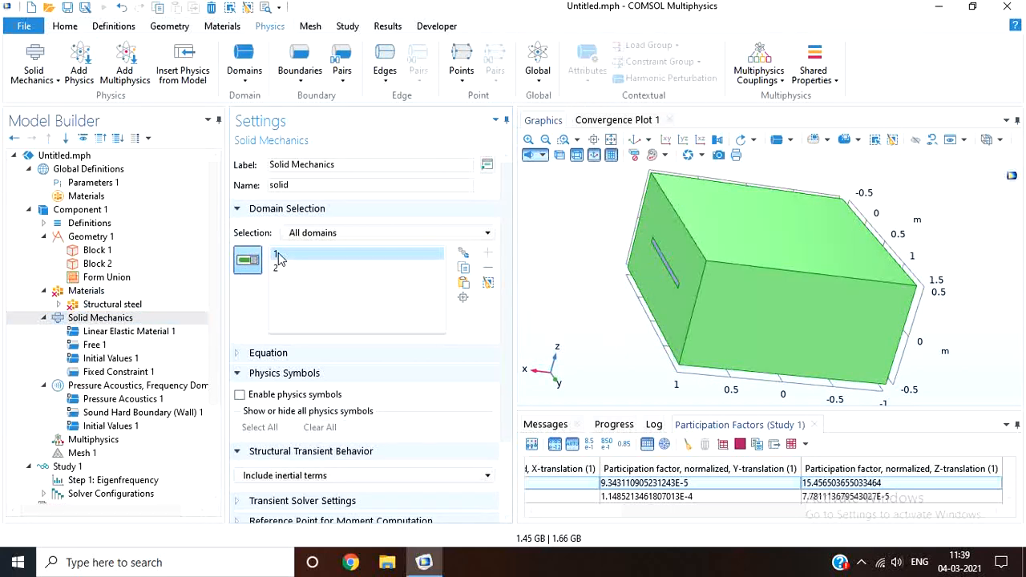
left_click(488, 270)
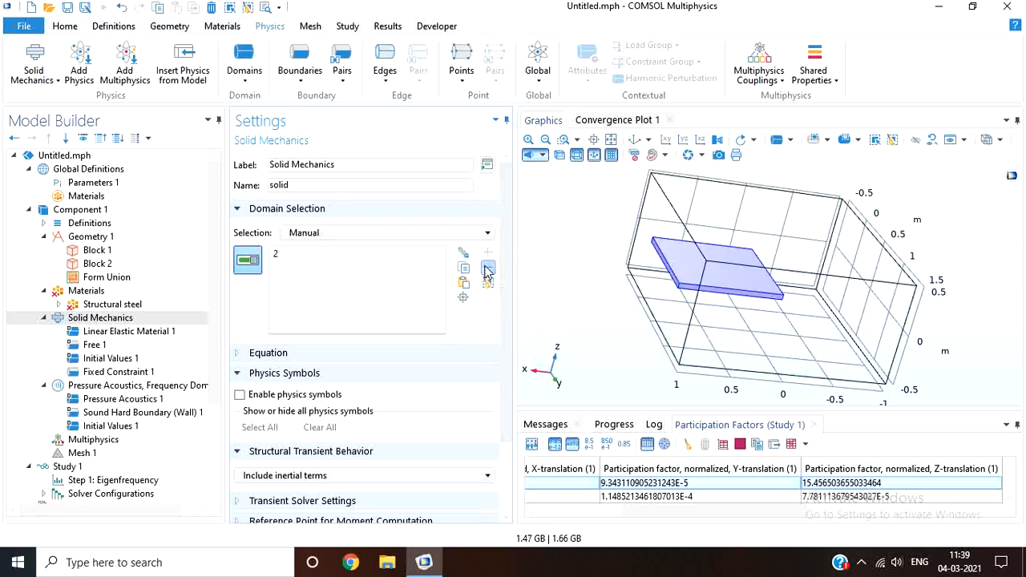
left_click(322, 253)
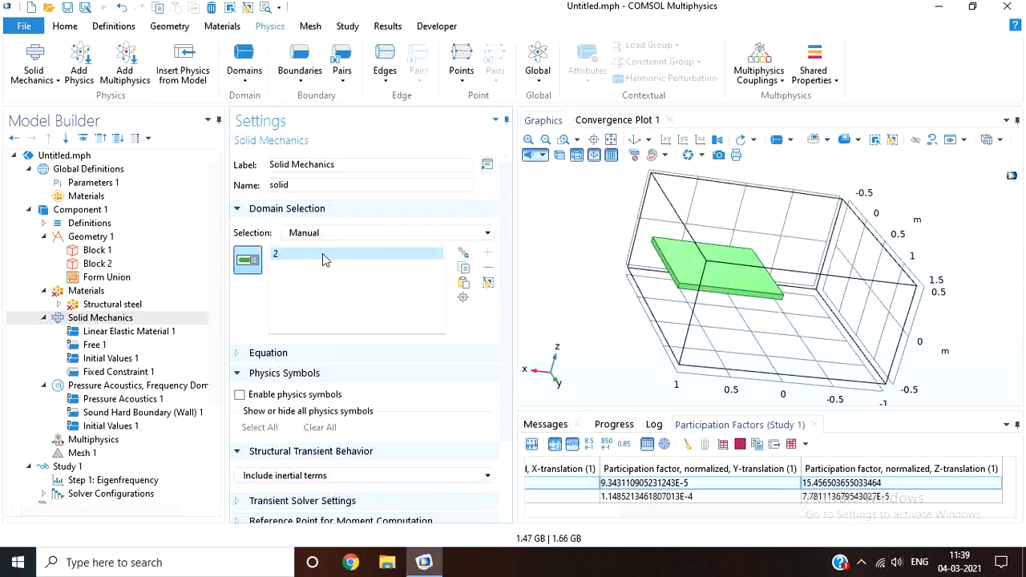
left_click(114, 390)
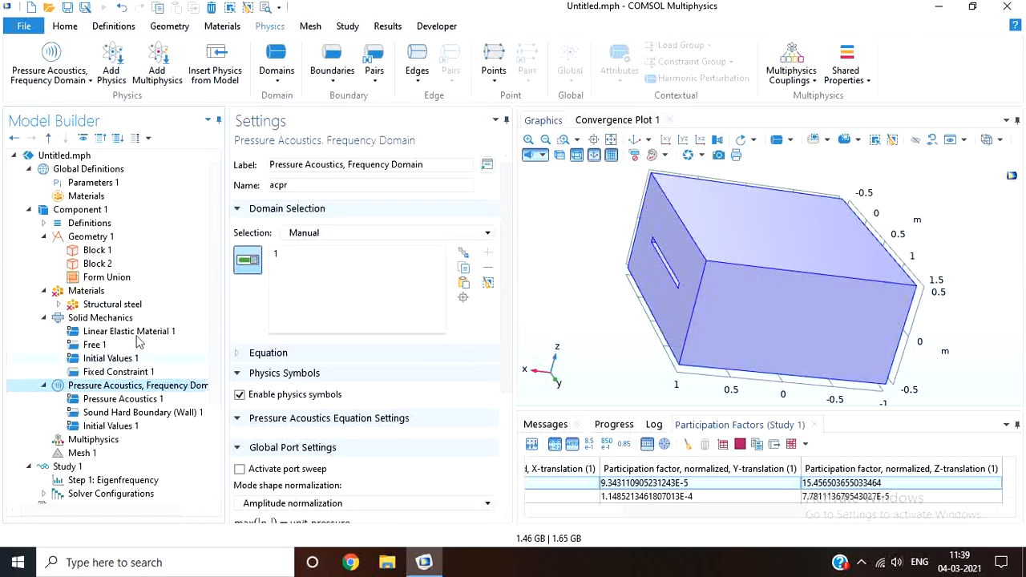
Remove domain 1 from the Structural steel material so that it applies only to the plate
left_click(87, 291)
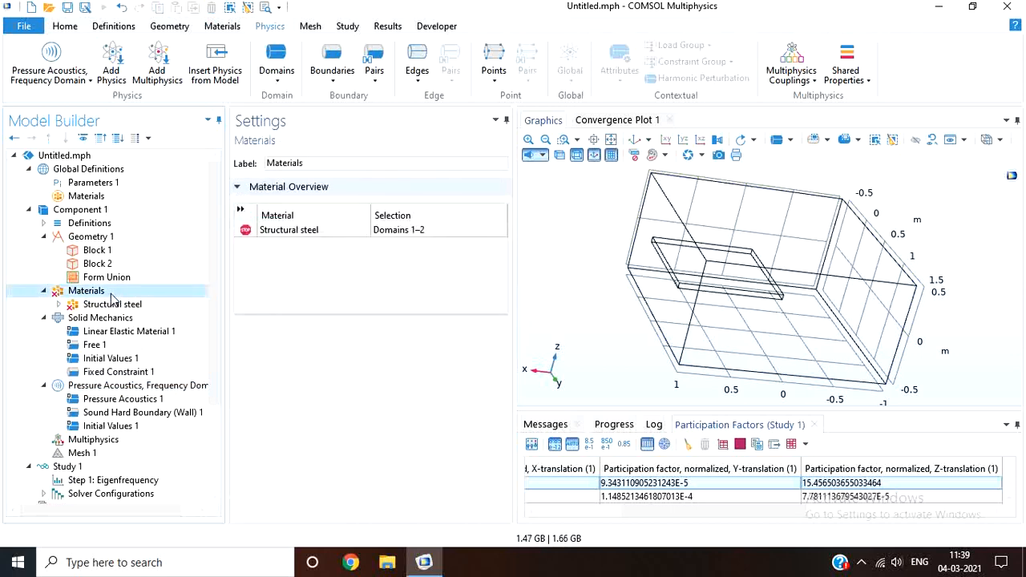
left_click(112, 303)
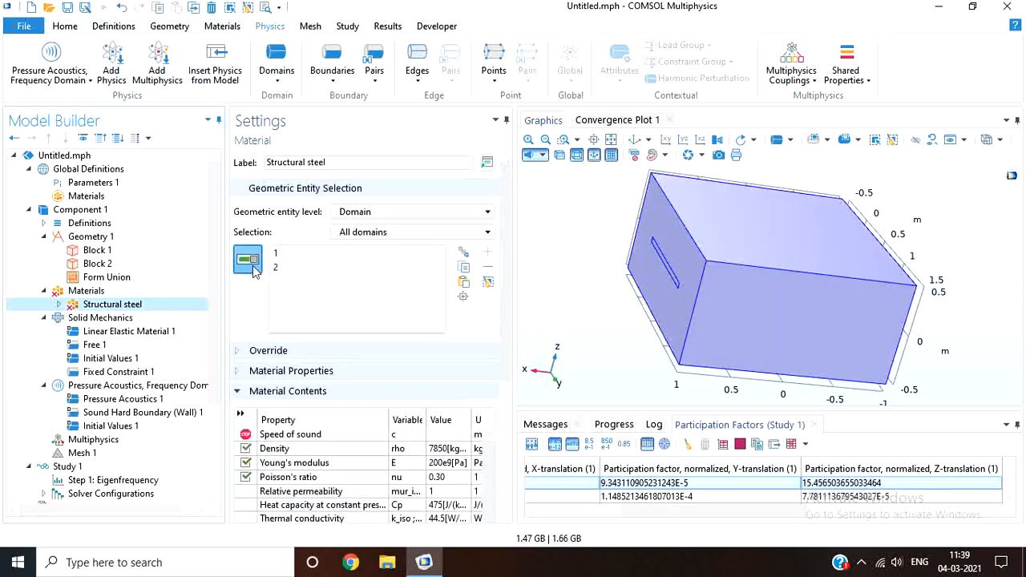
left_click(290, 254)
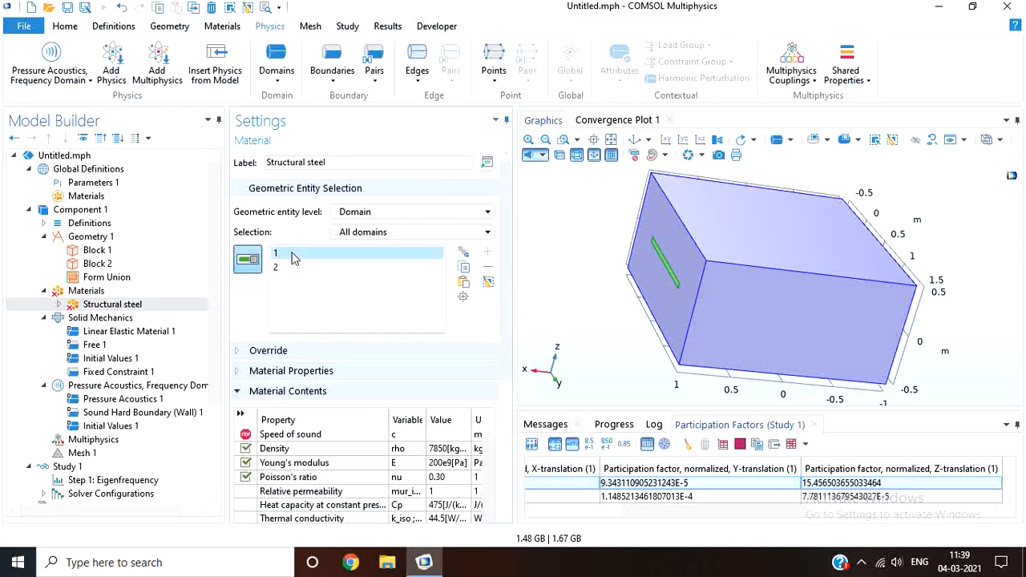
left_click(485, 271)
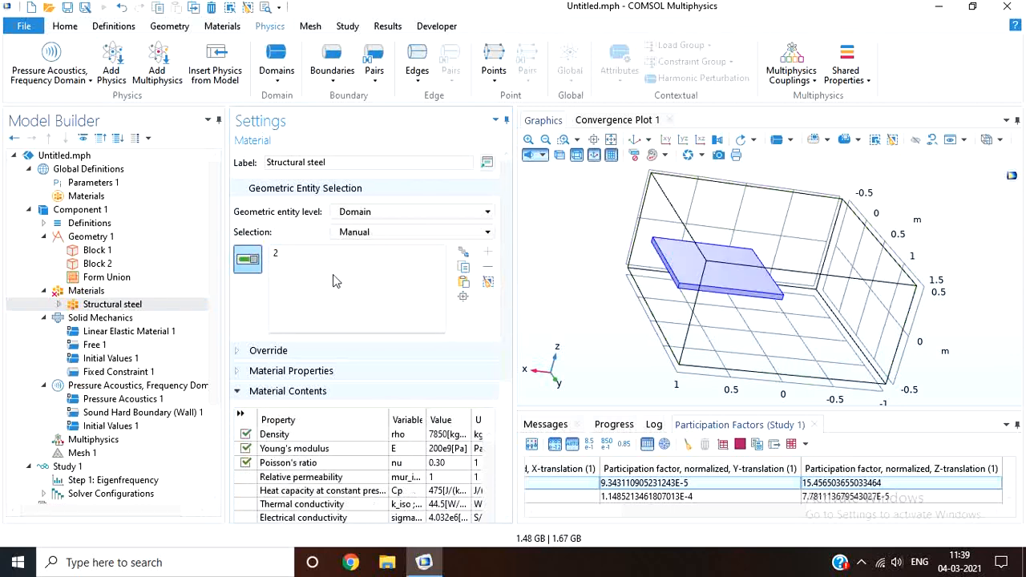
Search the material library for water, add Water, liquid and assign it to the surrounding block, domain 1
left_click(122, 294)
right_click(122, 293)
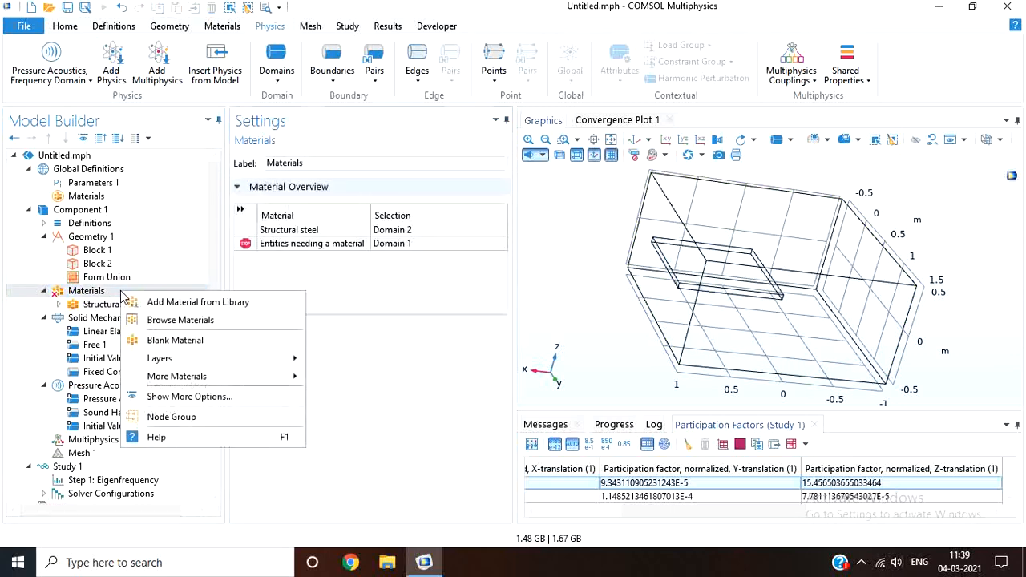
left_click(186, 303)
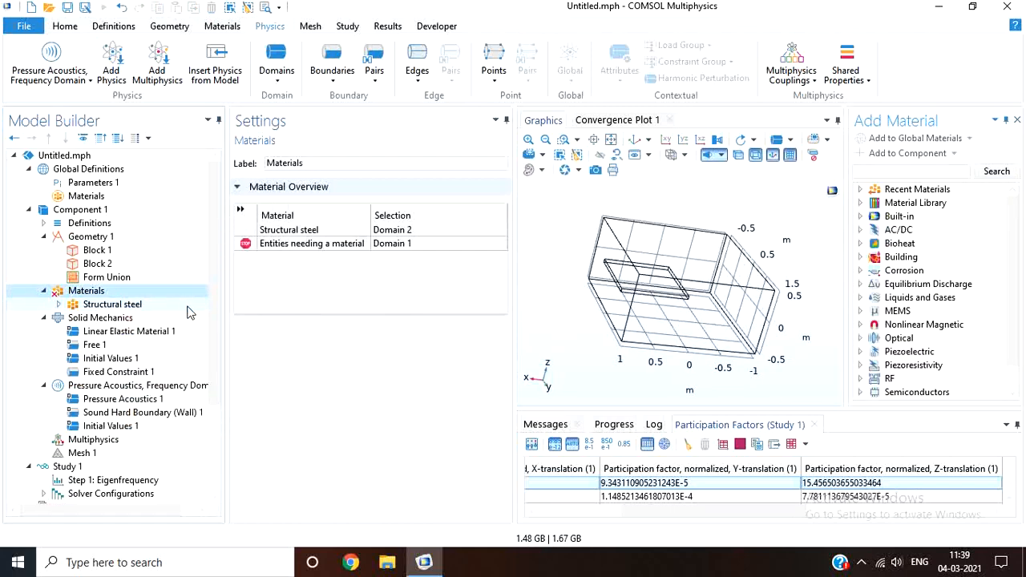
left_click(860, 217)
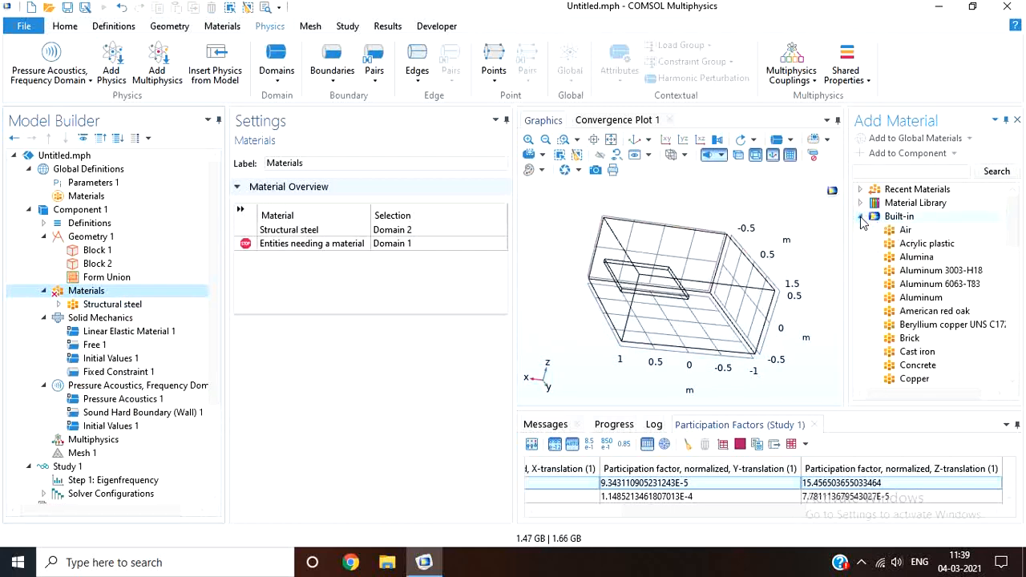
left_click(867, 173)
type("water")
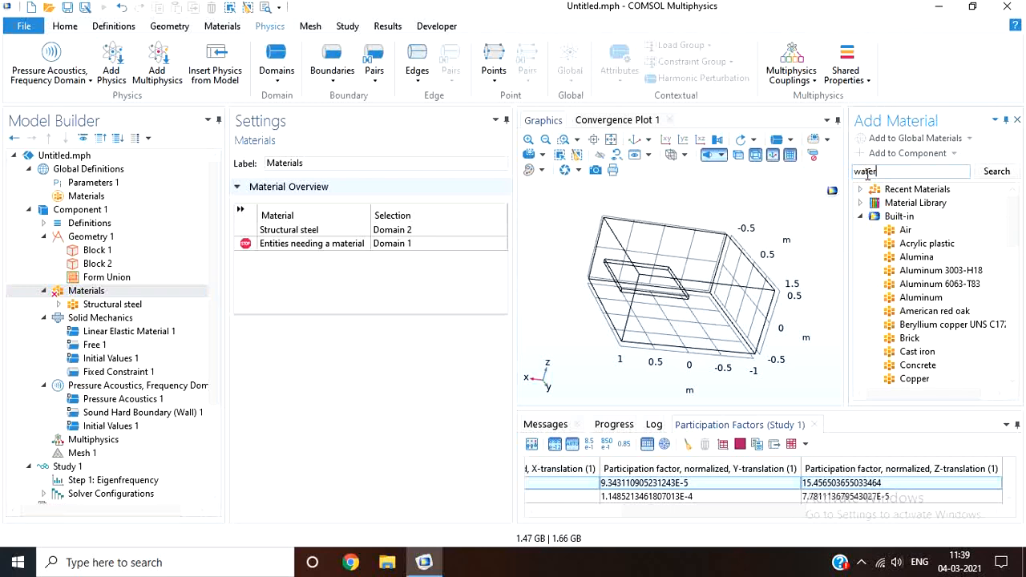
key("Return")
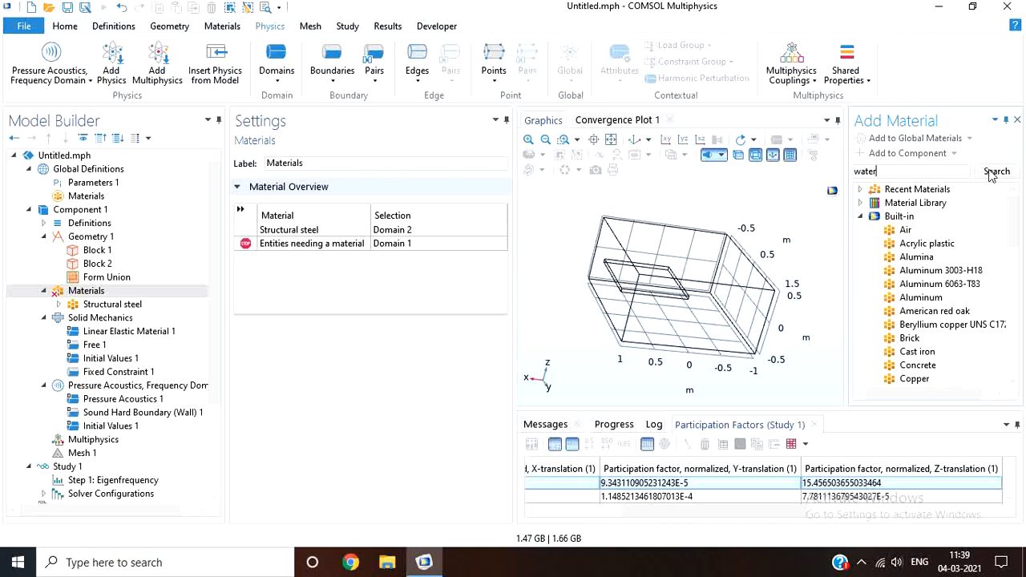
left_click(994, 172)
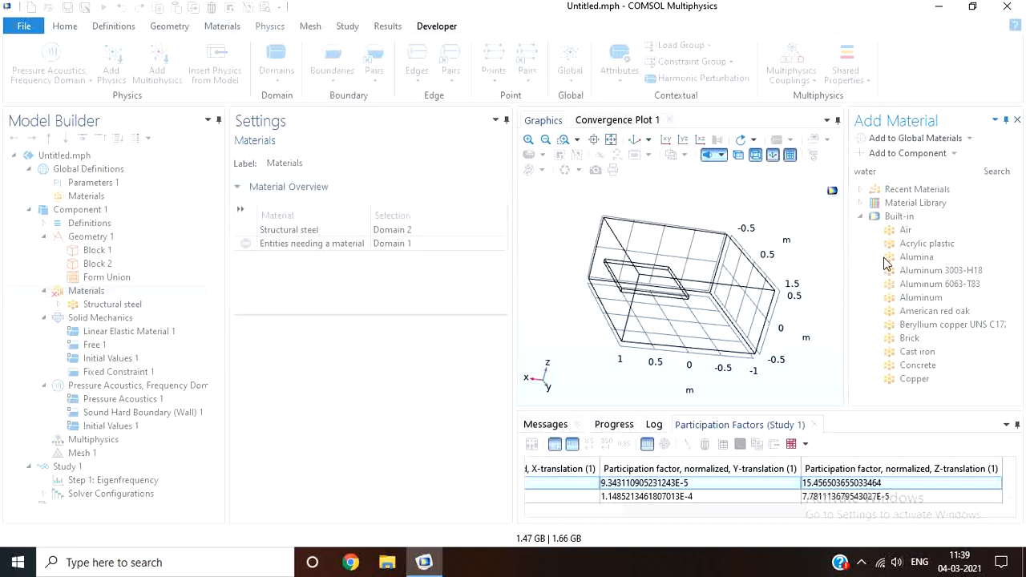
left_click(906, 204)
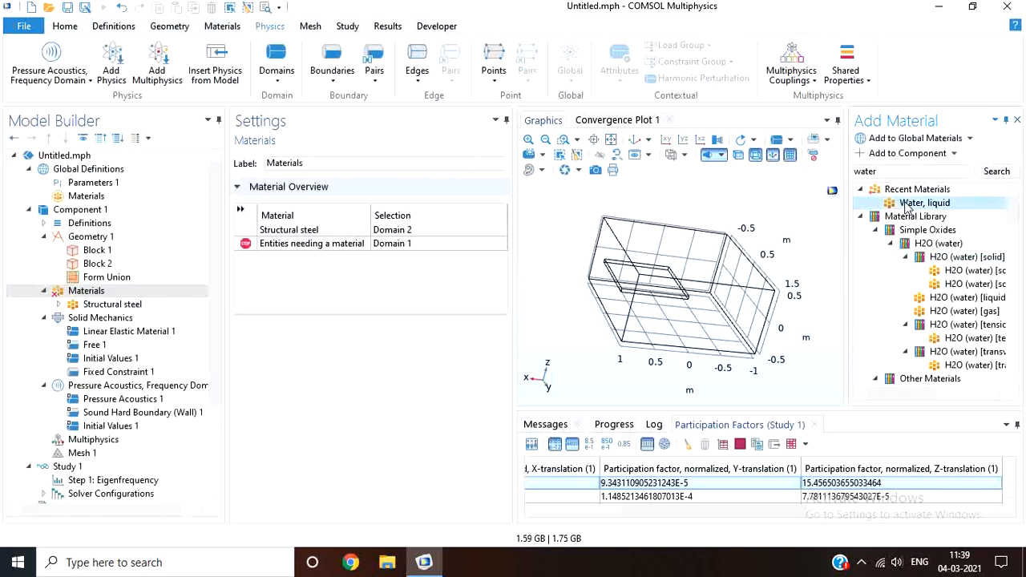
double_click(906, 205)
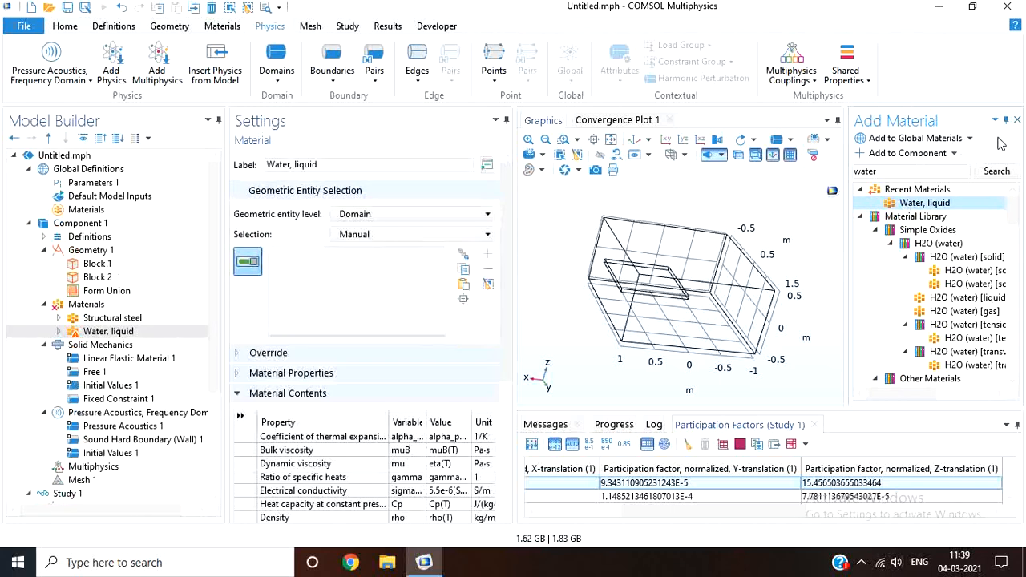
left_click(1017, 120)
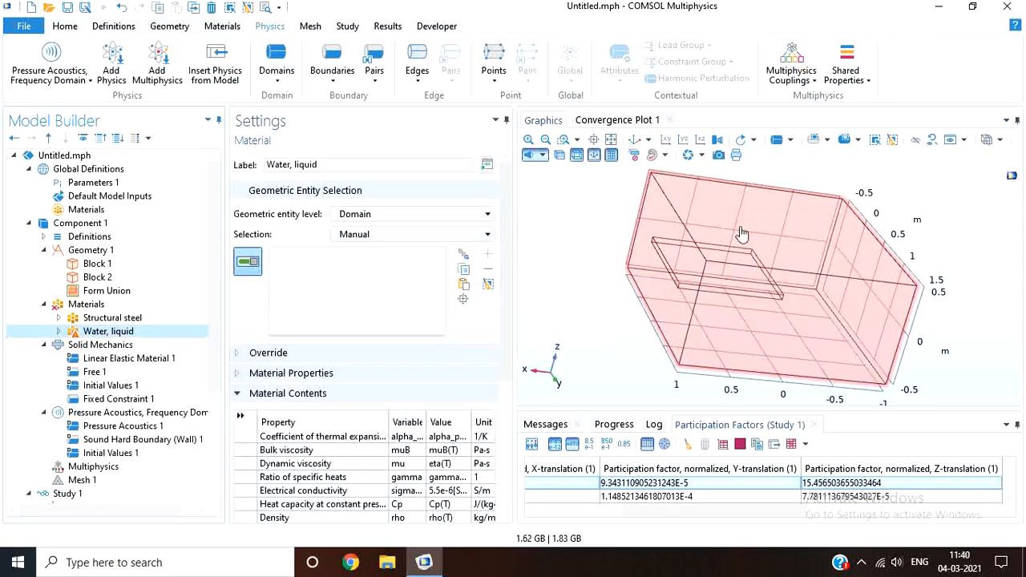
left_click(762, 233)
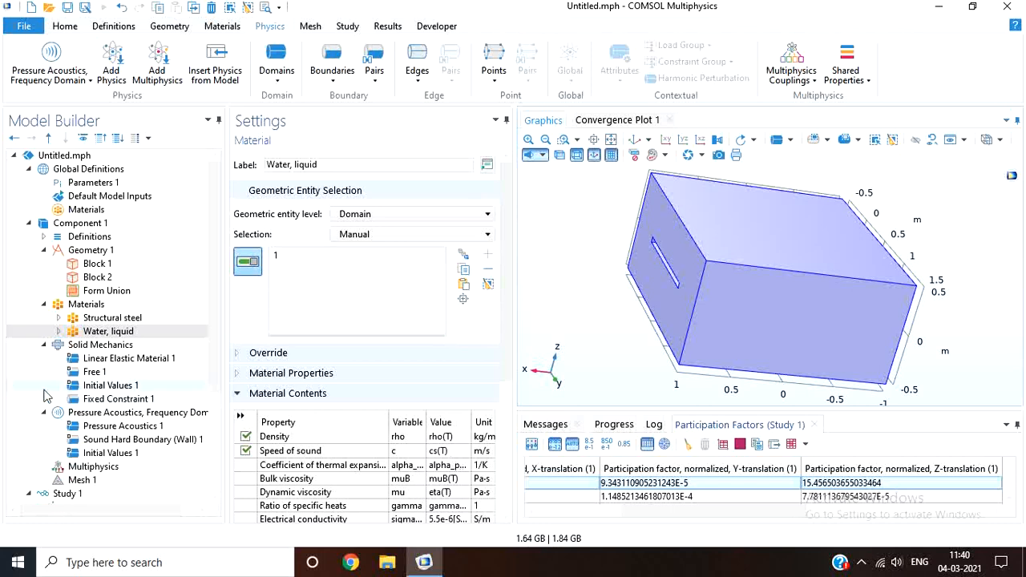
Review the Pressure Acoustics domain selection and the boundary conditions available for this physics
left_click(90, 413)
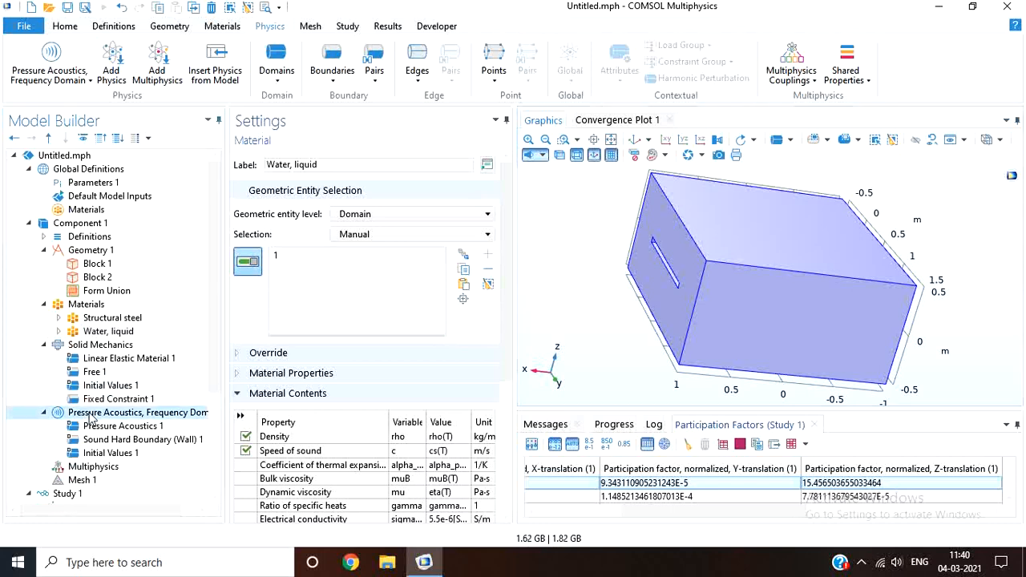
mouse_move(629, 337)
left_mouse_down()
mouse_move(585, 320)
mouse_move(675, 315)
mouse_move(600, 312)
mouse_move(621, 336)
mouse_move(605, 323)
mouse_move(591, 329)
mouse_move(611, 336)
left_mouse_up()
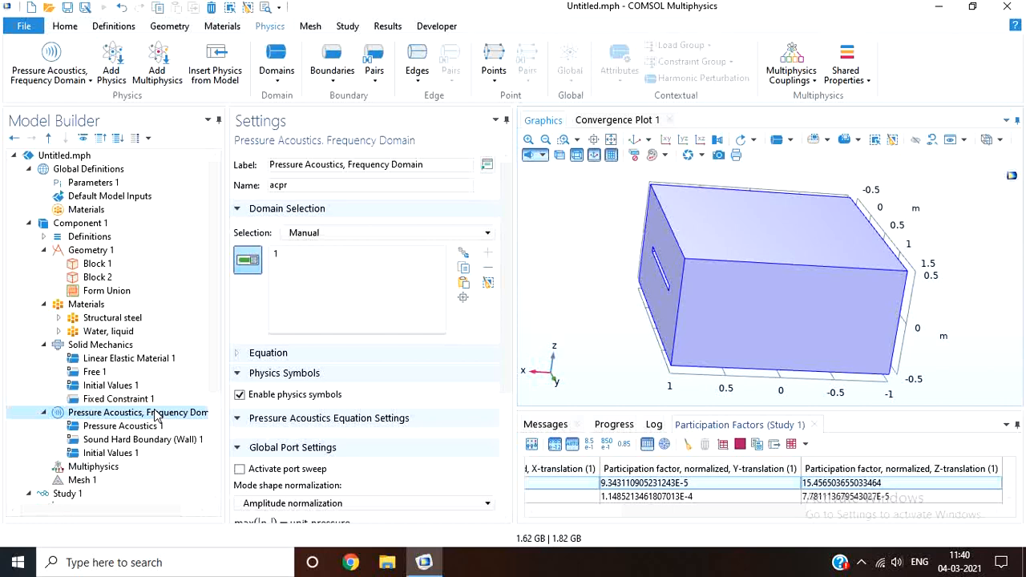
right_click(156, 416)
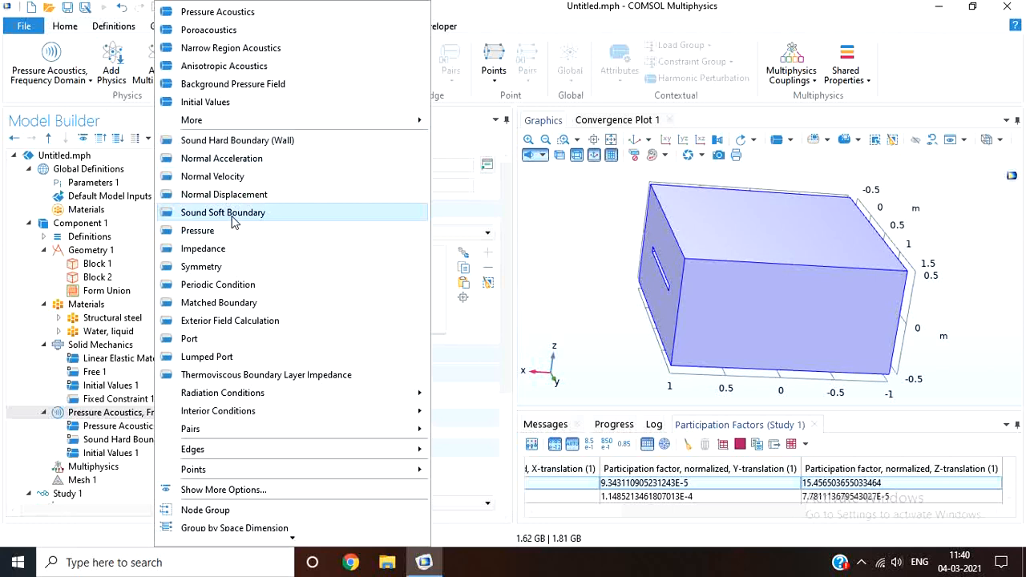
left_click(521, 239)
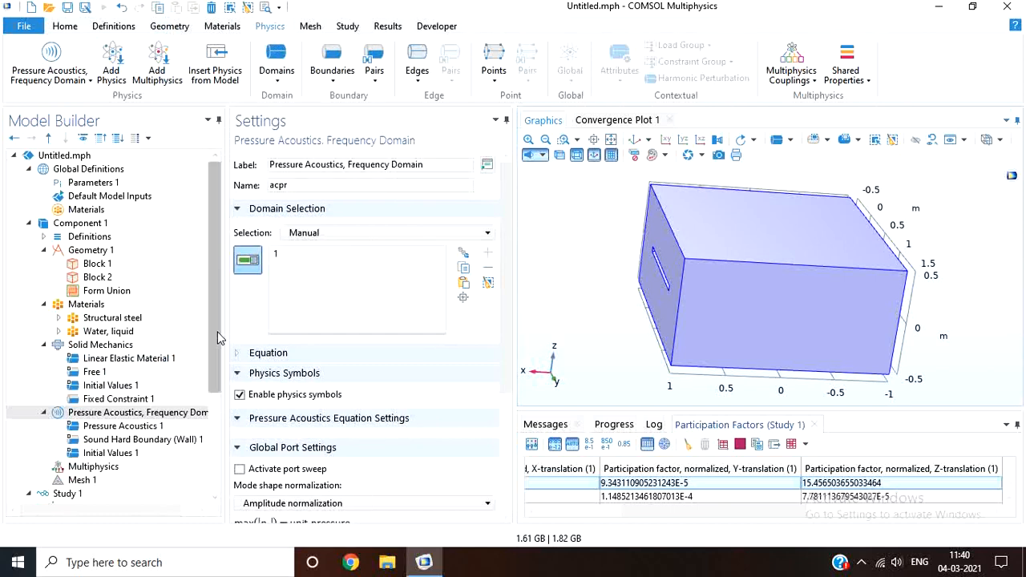
Add an Acoustic-Structure Boundary multiphysics coupling between Pressure Acoustics and Solid Mechanics, applied to all boundaries
scroll(217, 398, "down", 2)
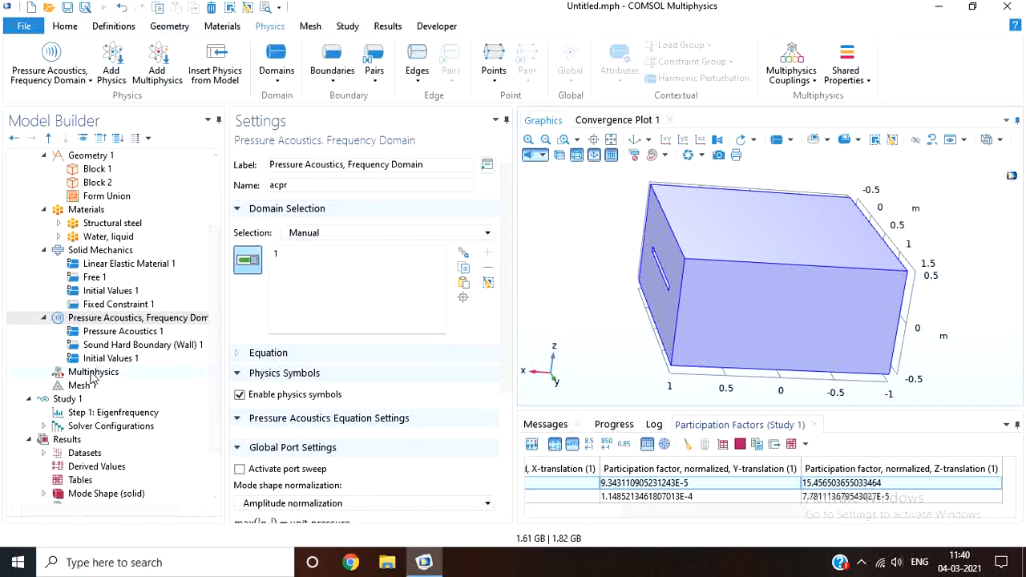
left_click(93, 372)
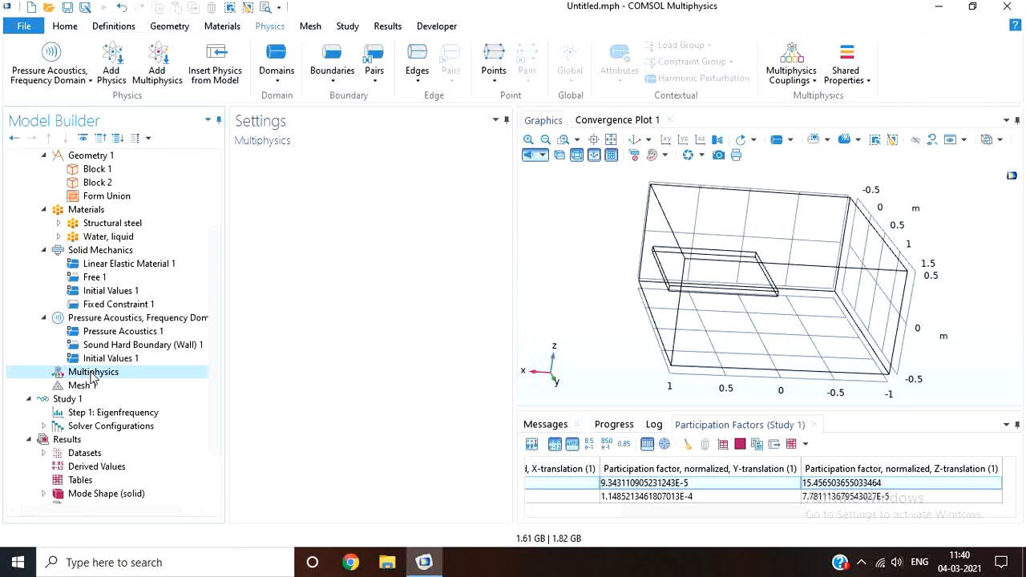
right_click(93, 374)
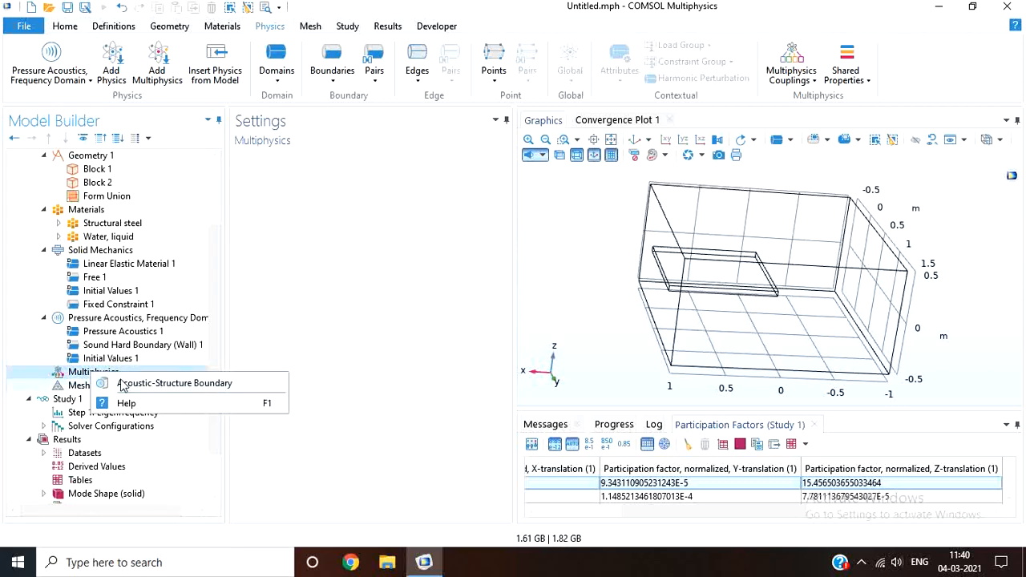
left_click(122, 384)
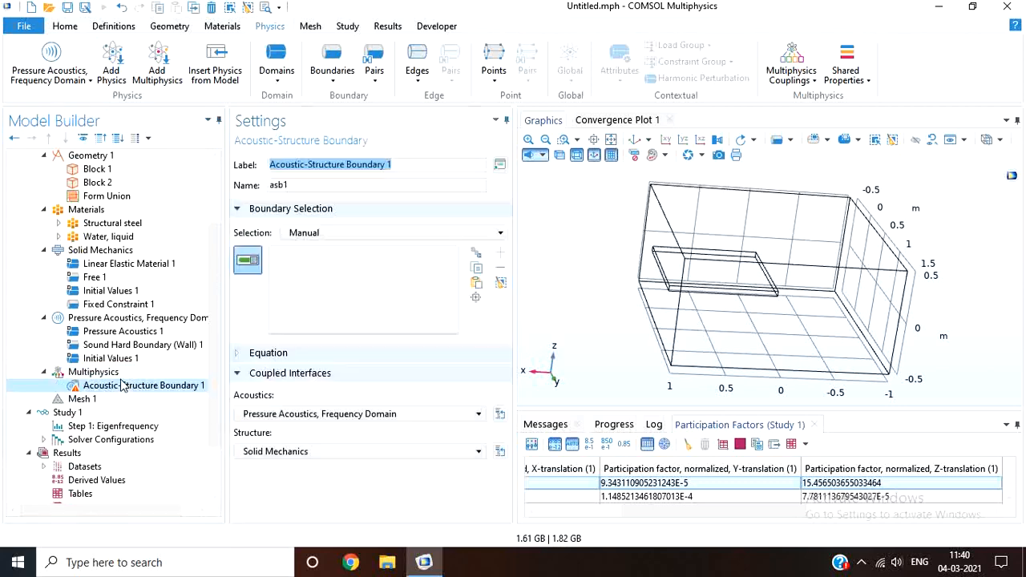
left_click(332, 232)
left_click(336, 263)
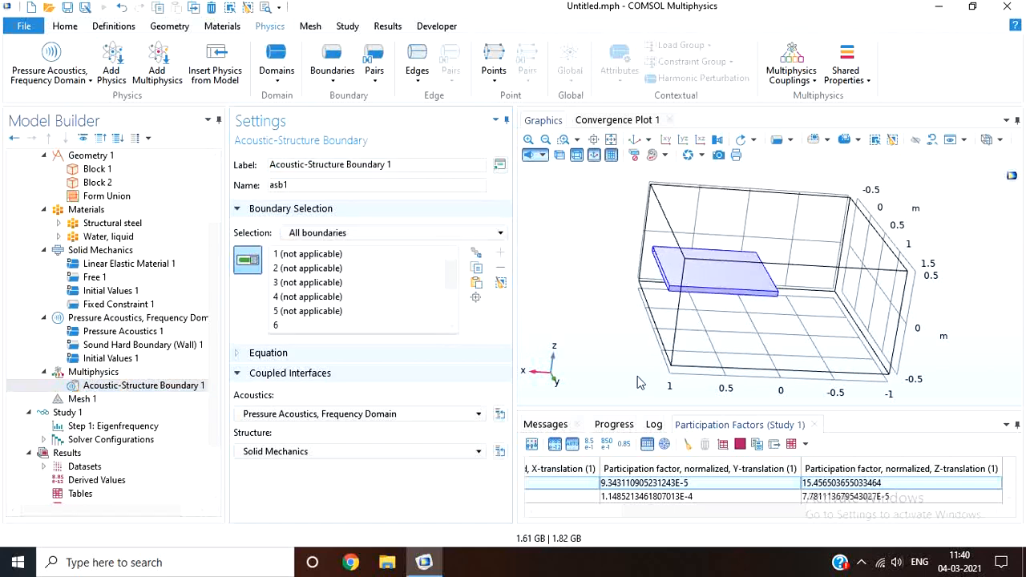
mouse_move(556, 315)
left_mouse_down()
mouse_move(556, 286)
mouse_move(527, 288)
mouse_move(533, 303)
mouse_move(505, 275)
mouse_move(534, 268)
mouse_move(557, 295)
left_mouse_up()
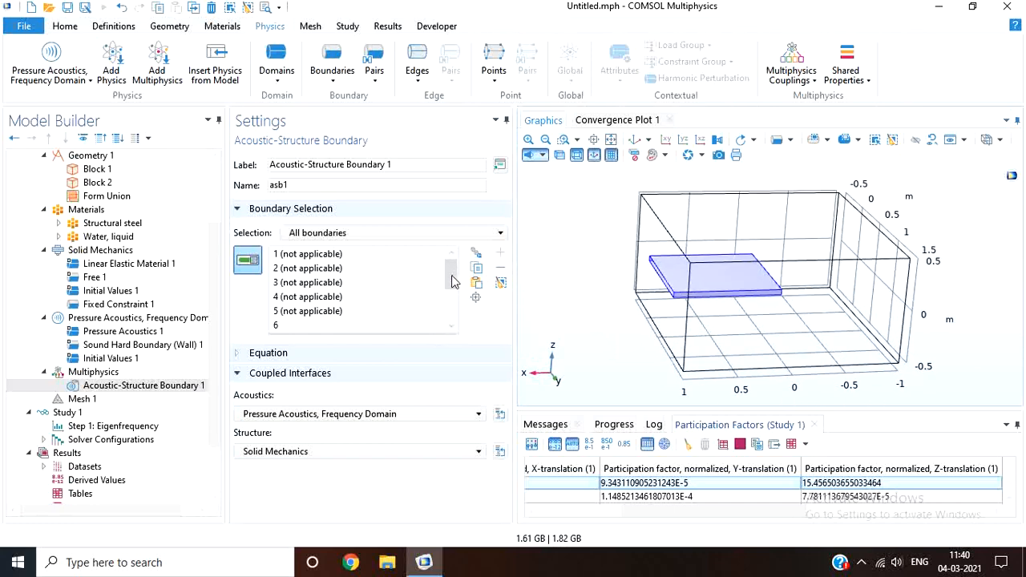
Delete the solver configurations of Study 1 together with their associated result nodes
left_click(170, 401)
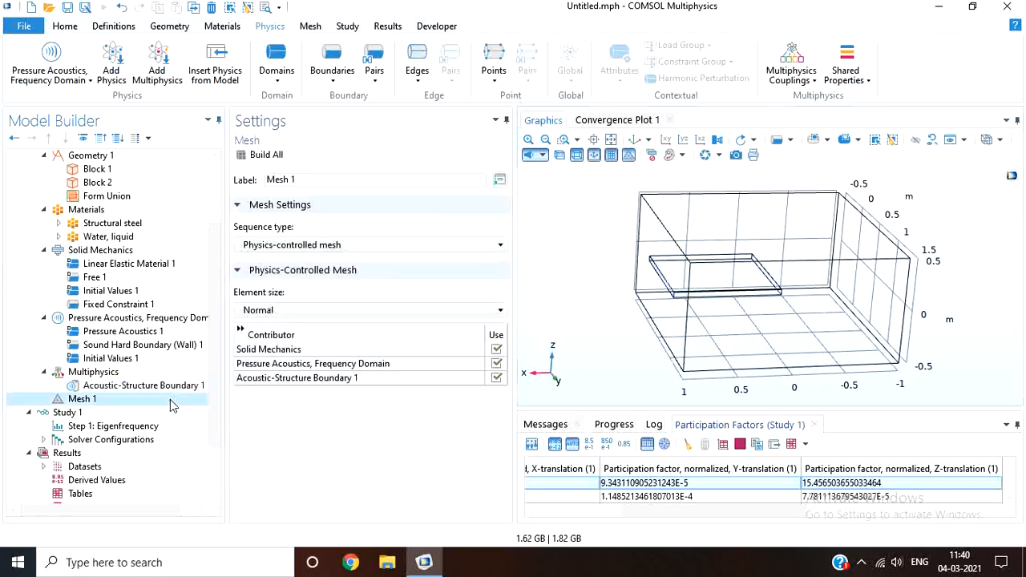
left_click(125, 440)
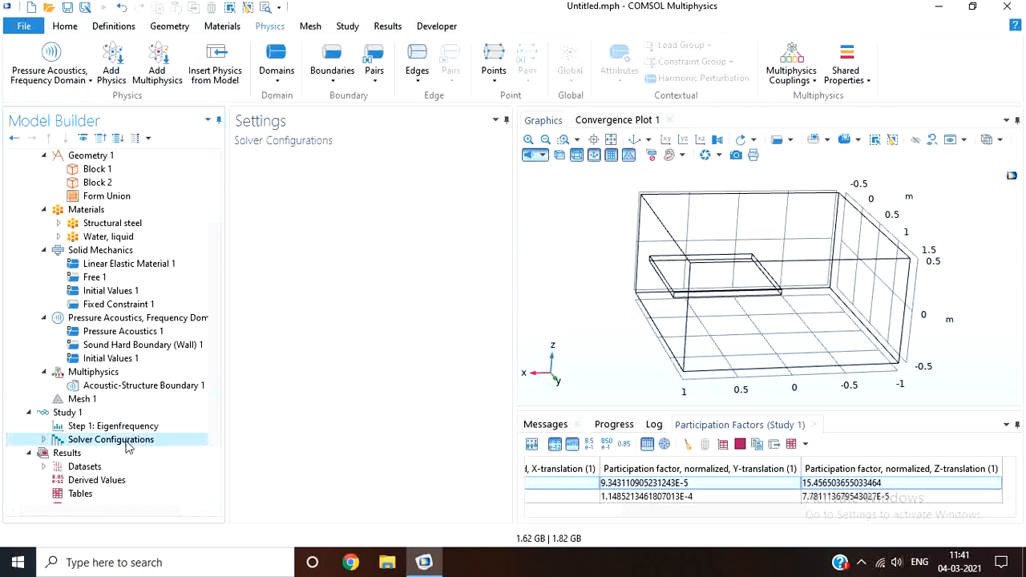
right_click(126, 446)
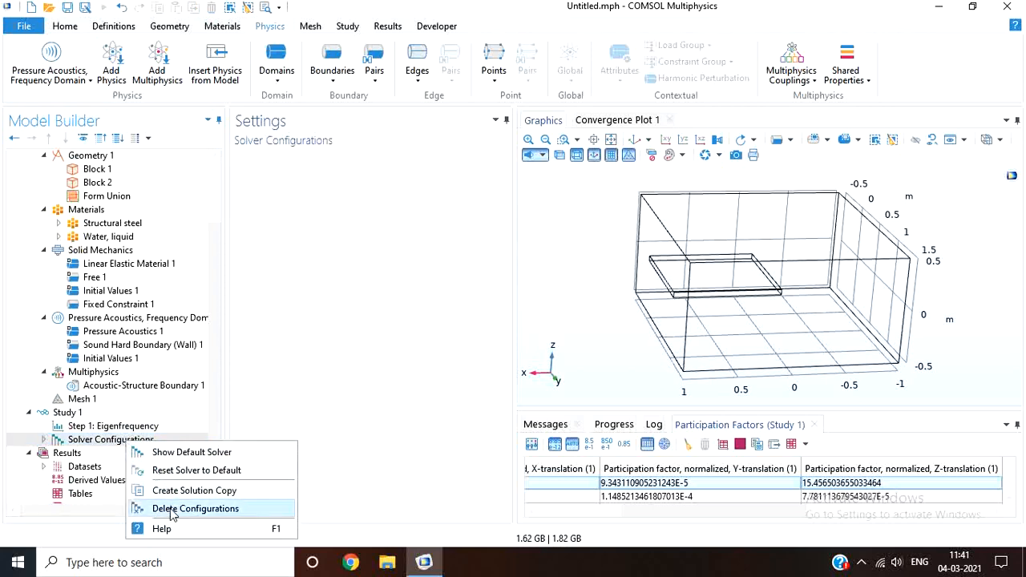
left_click(171, 510)
left_click(529, 334)
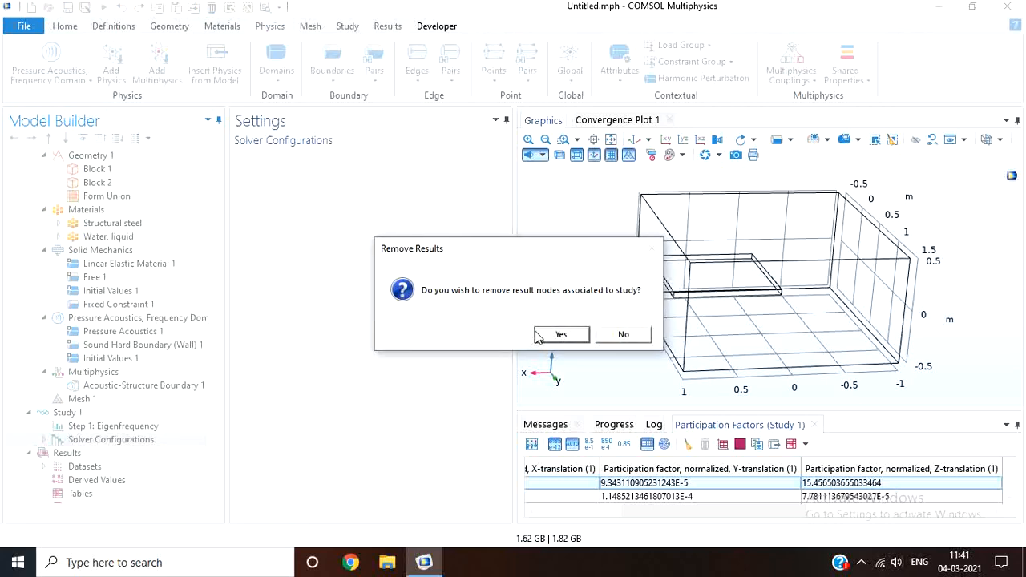
left_click(559, 335)
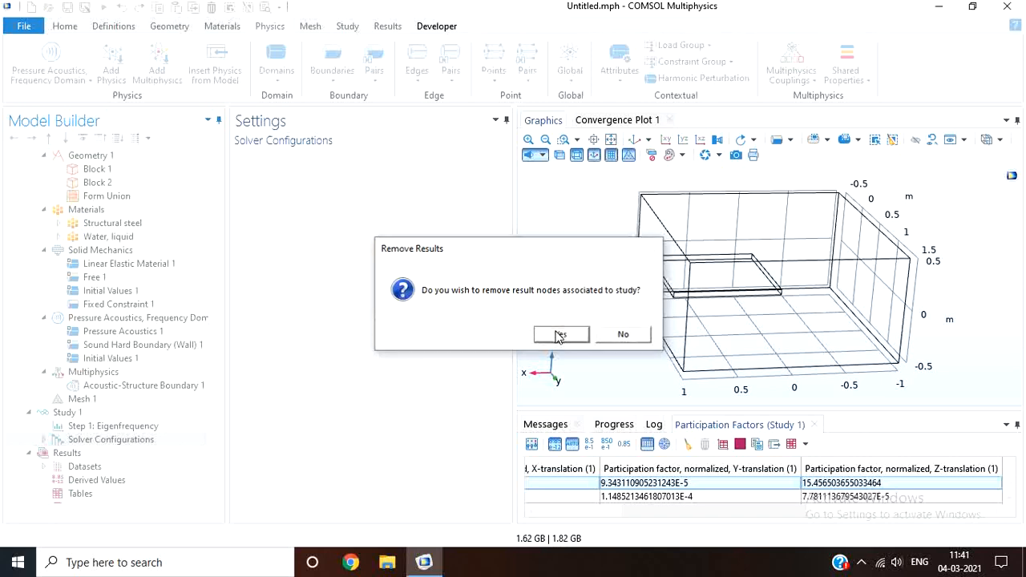
Set the desired number of eigenfrequencies to 6 in the Eigenfrequency study step and compute the coupled study
left_click(89, 426)
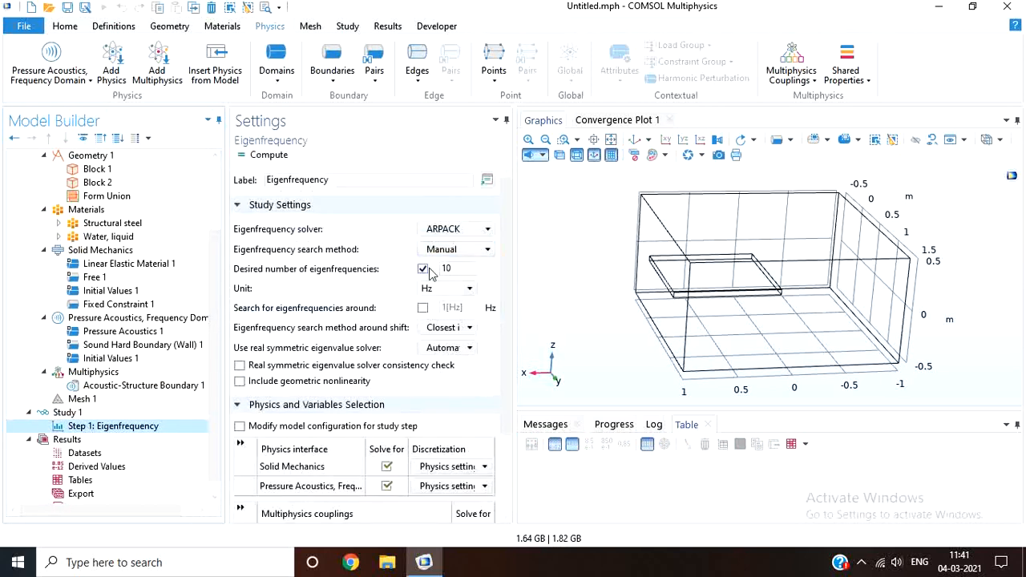
left_click(423, 269)
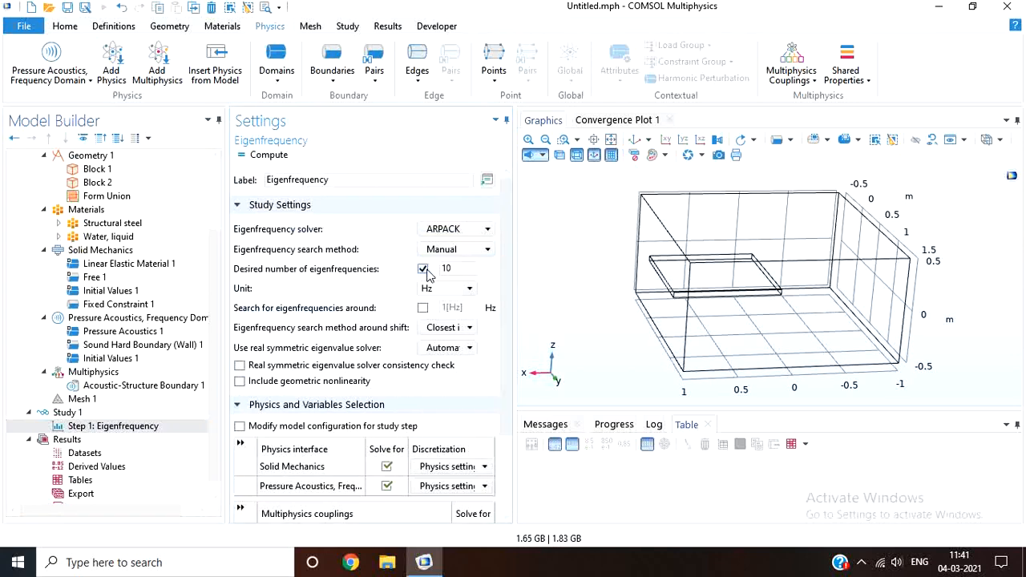
left_click(424, 270)
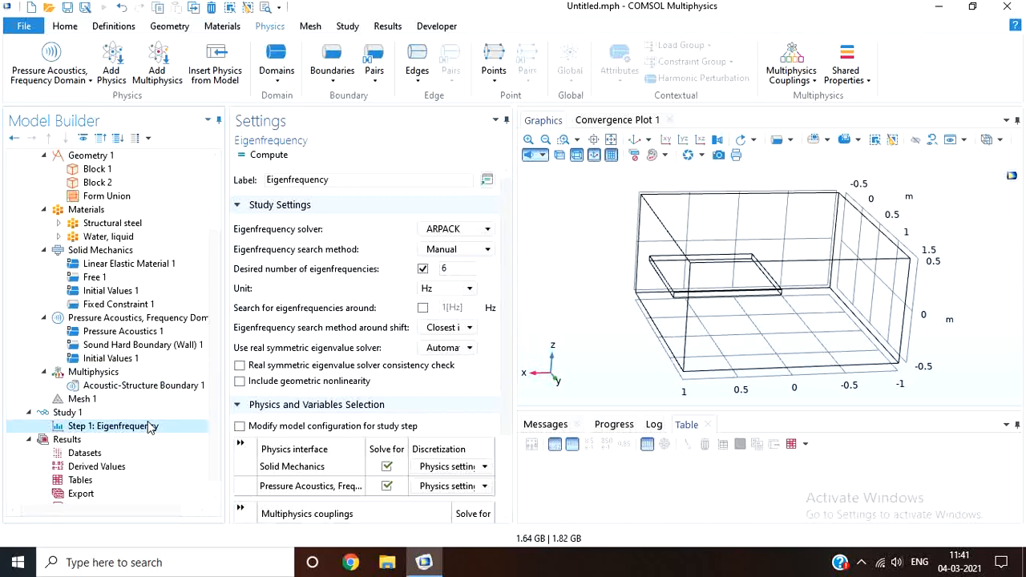
left_click(273, 155)
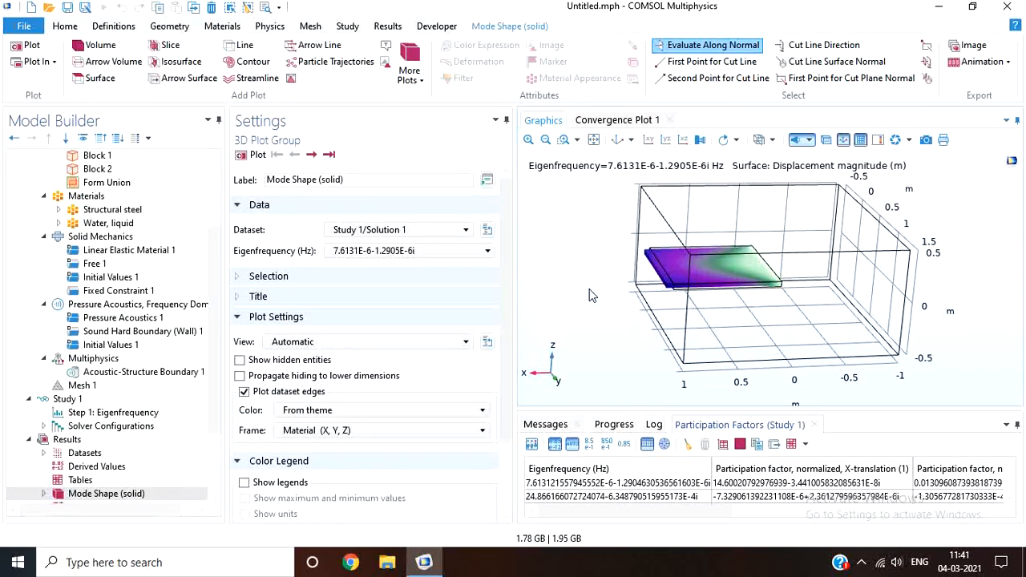
Examine the plate's mode shape plot at each computed eigenfrequency, from the first solution through the last
left_click_drag(589, 296, 583, 266)
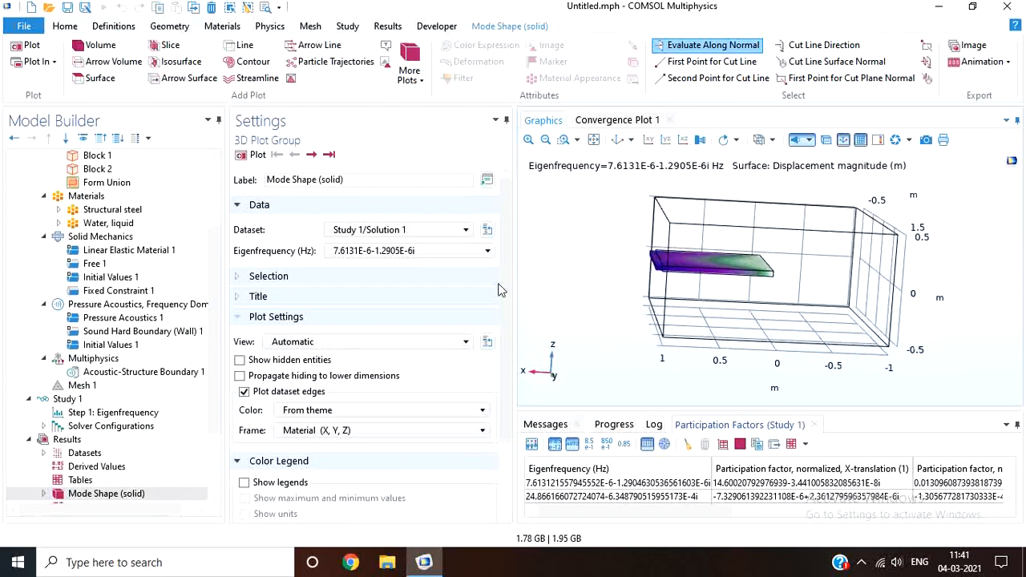
left_click(120, 413)
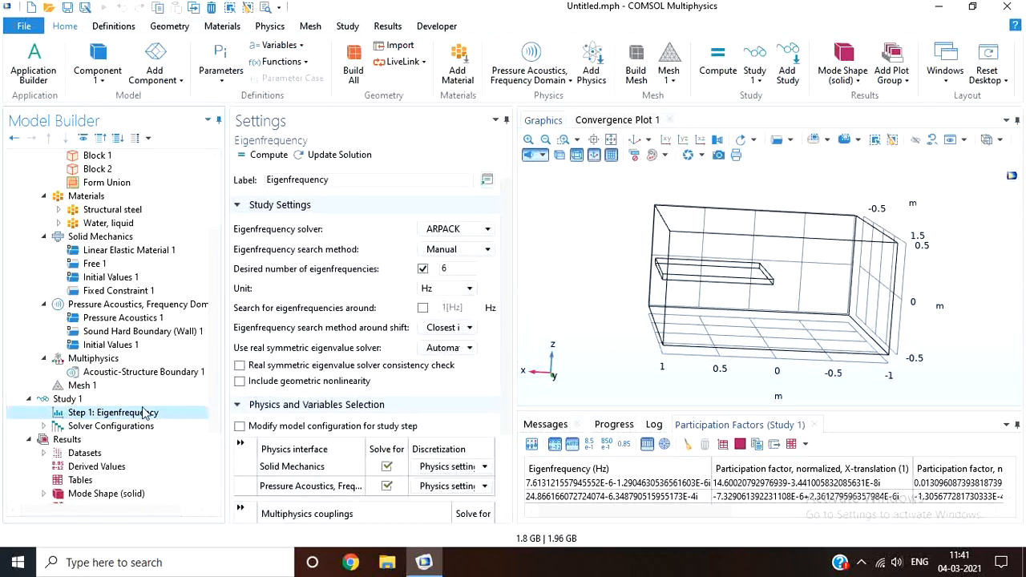
left_click(143, 493)
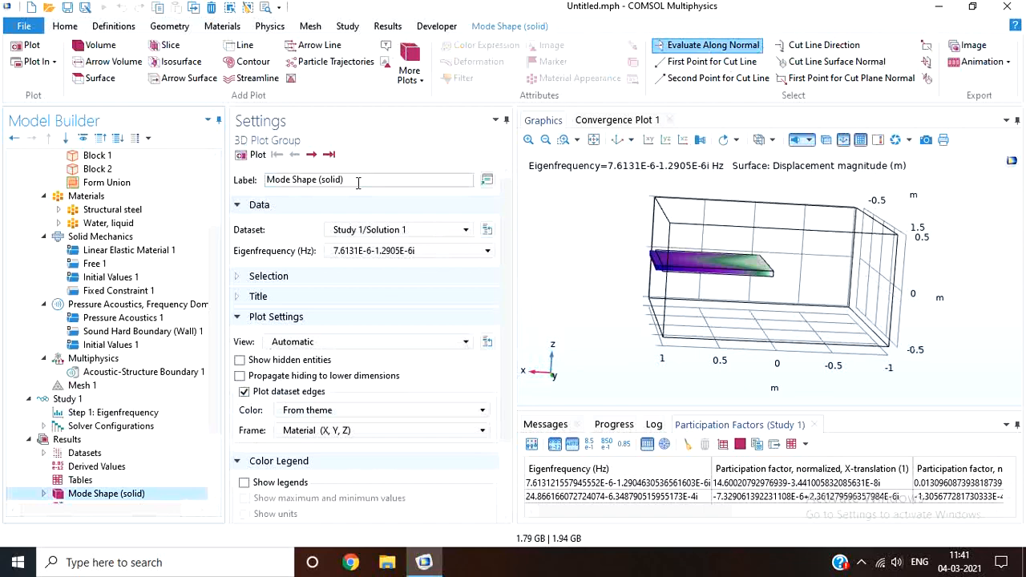
left_click(311, 154)
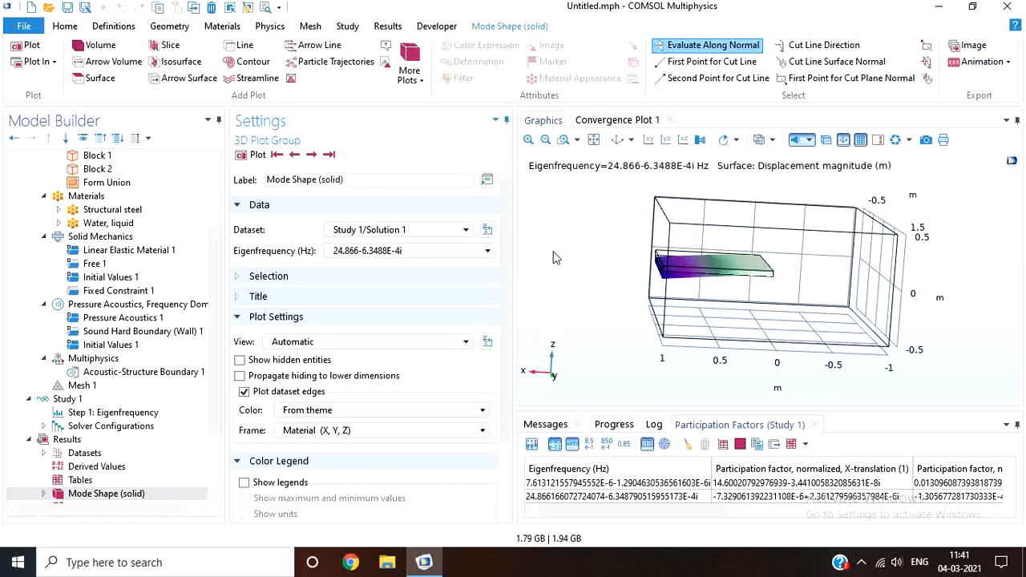
mouse_move(556, 257)
left_mouse_down()
mouse_move(562, 366)
mouse_move(547, 270)
mouse_move(534, 264)
mouse_move(561, 277)
mouse_move(552, 270)
left_mouse_up()
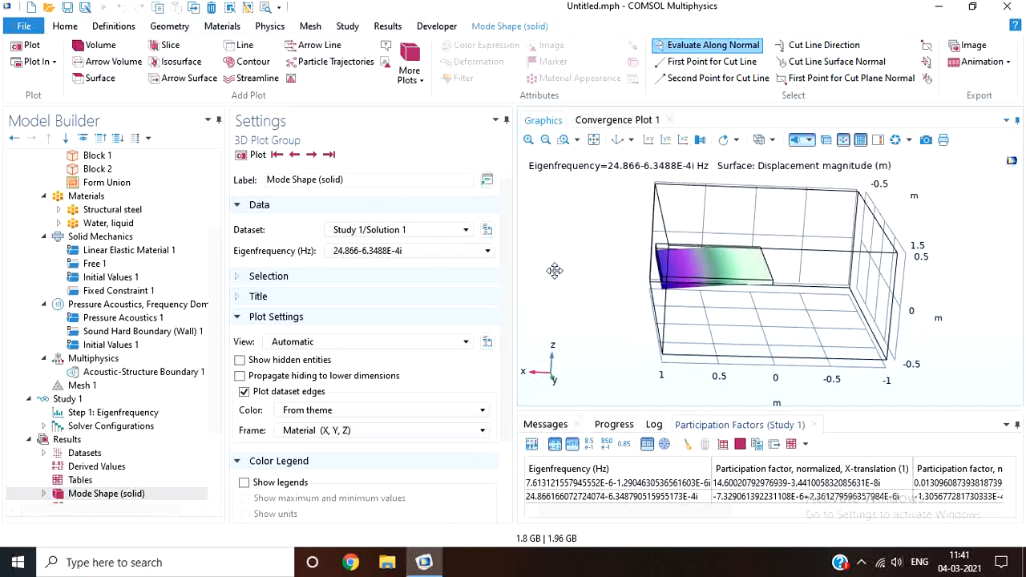
left_click(312, 155)
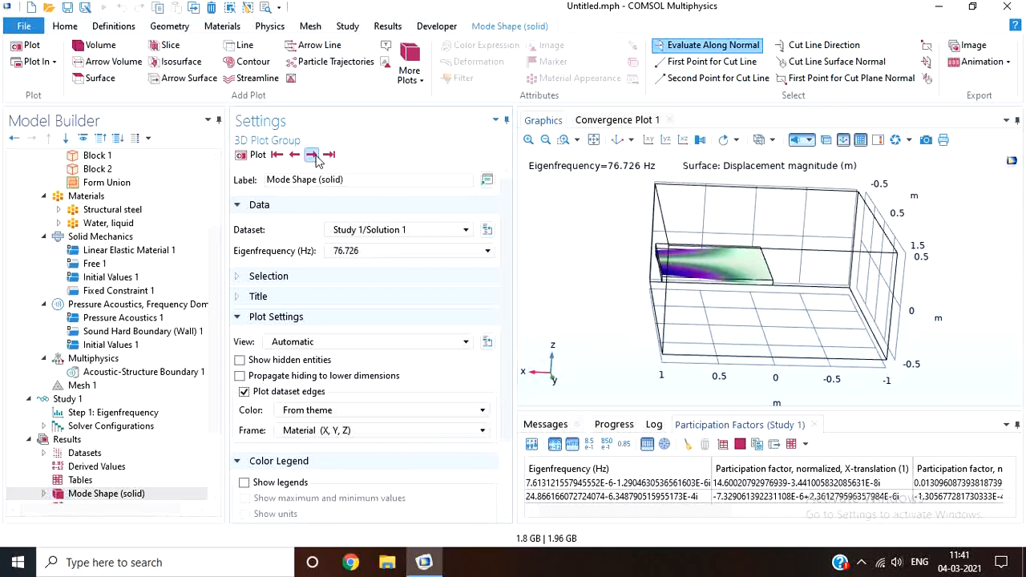
left_click(312, 155)
left_click(312, 155)
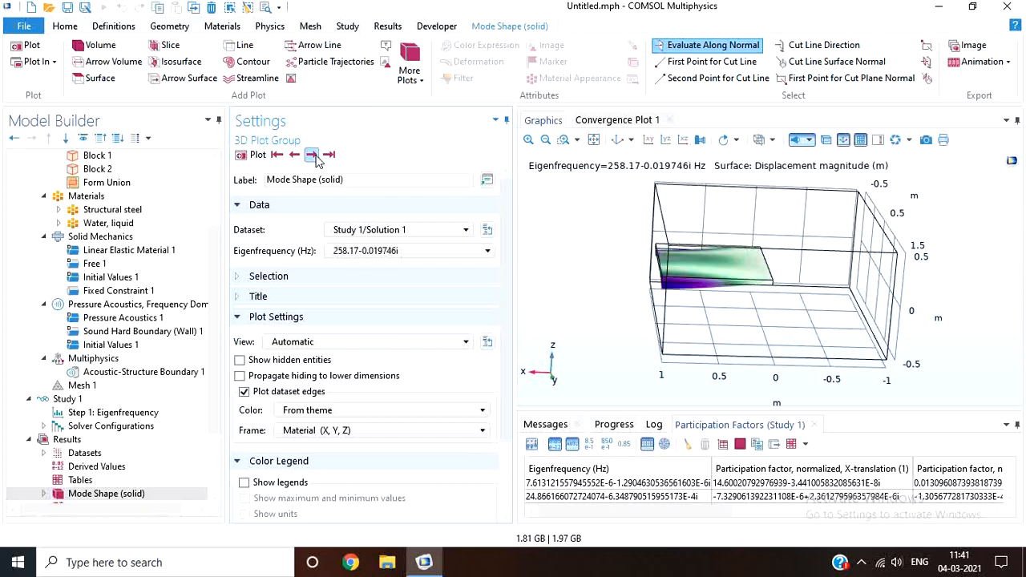
left_click(314, 156)
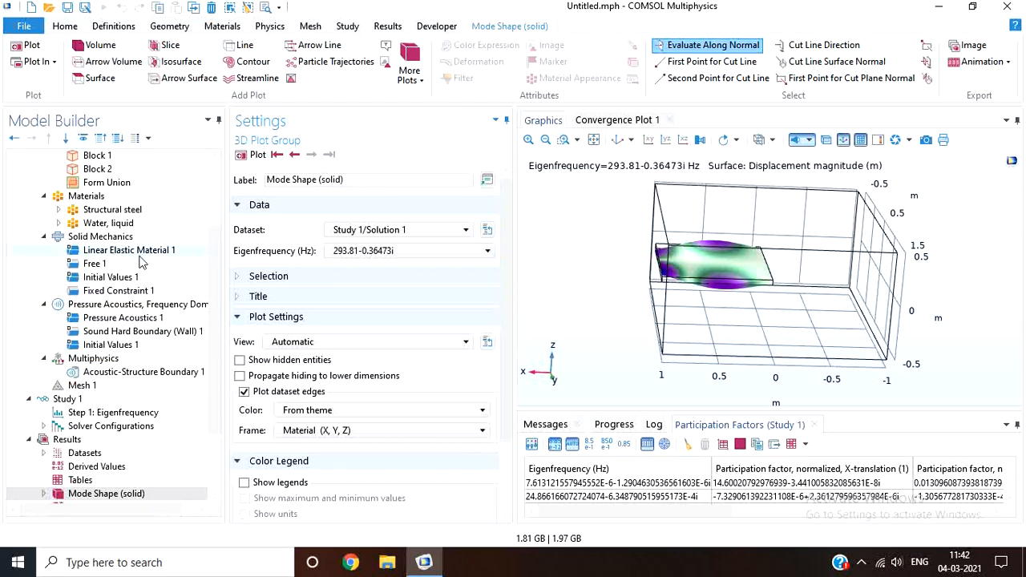
Extend Fixed Constraint 1 to the plate's other three edge faces by adding boundaries 7, 10 and 12
left_click(101, 236)
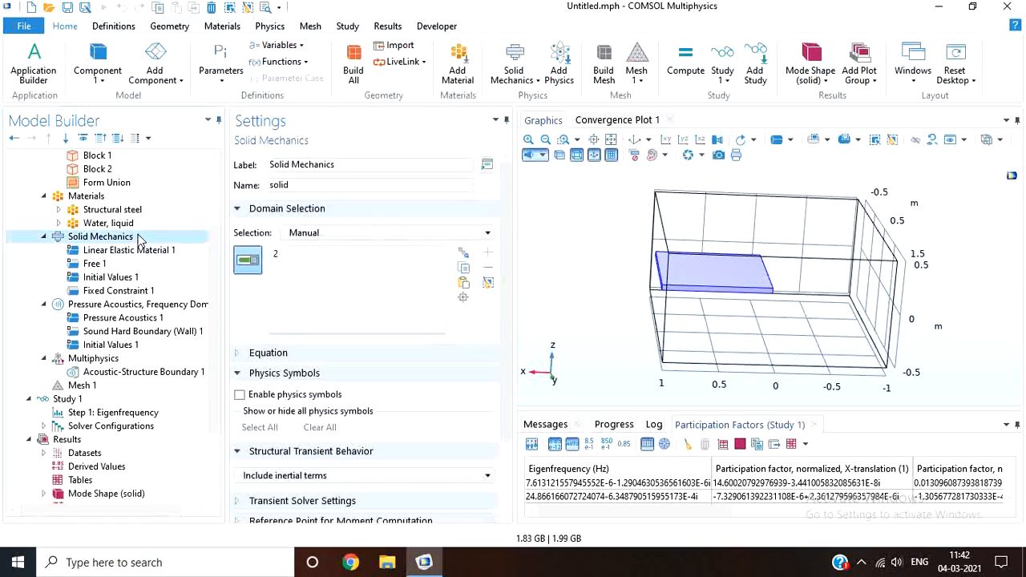
right_click(139, 238)
left_click(90, 238)
left_click(119, 292)
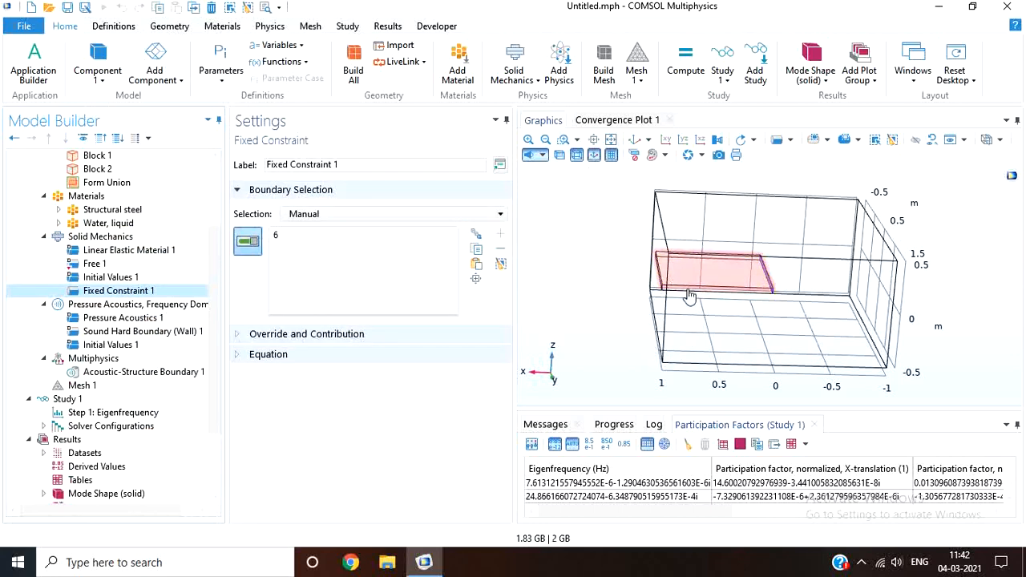
left_click(564, 140)
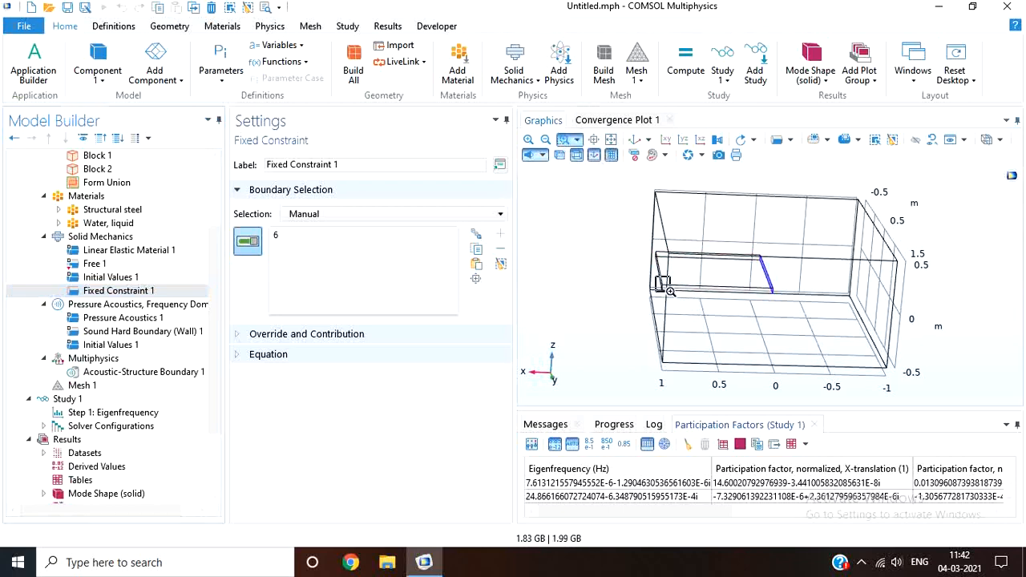
left_click_drag(664, 284, 682, 295)
left_click(796, 313)
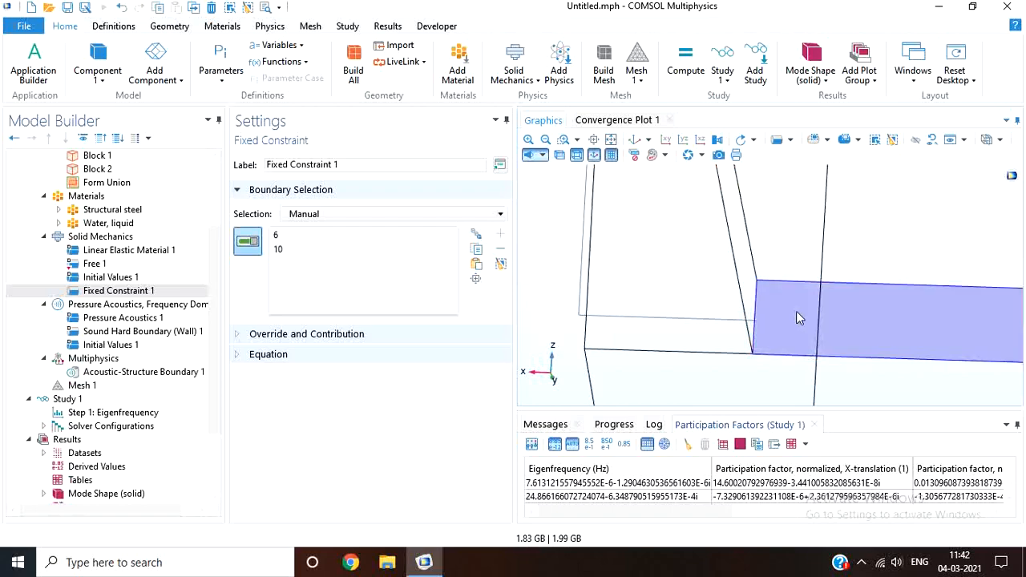
left_click(745, 282)
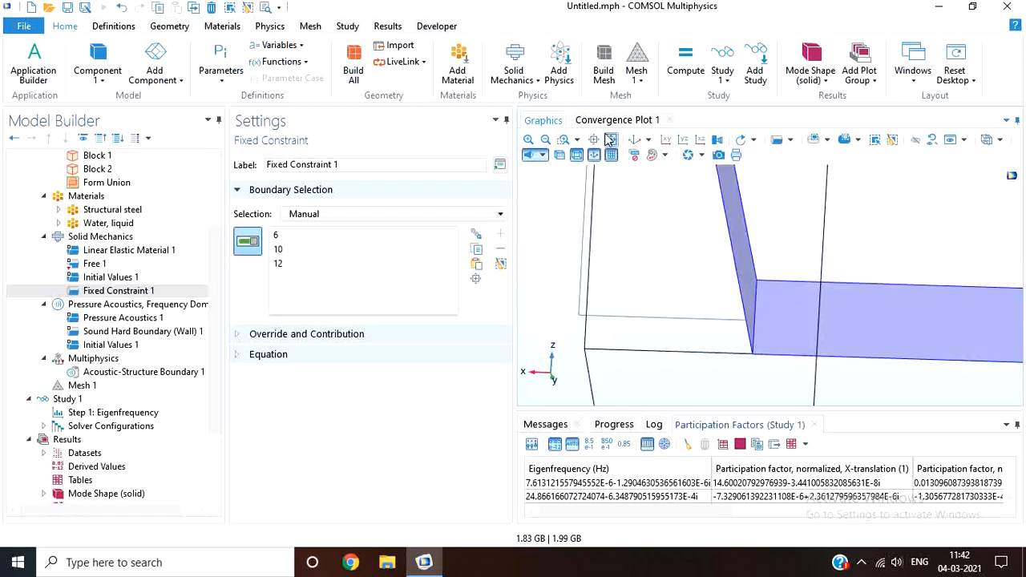
left_click(610, 139)
left_click_drag(600, 317, 770, 380)
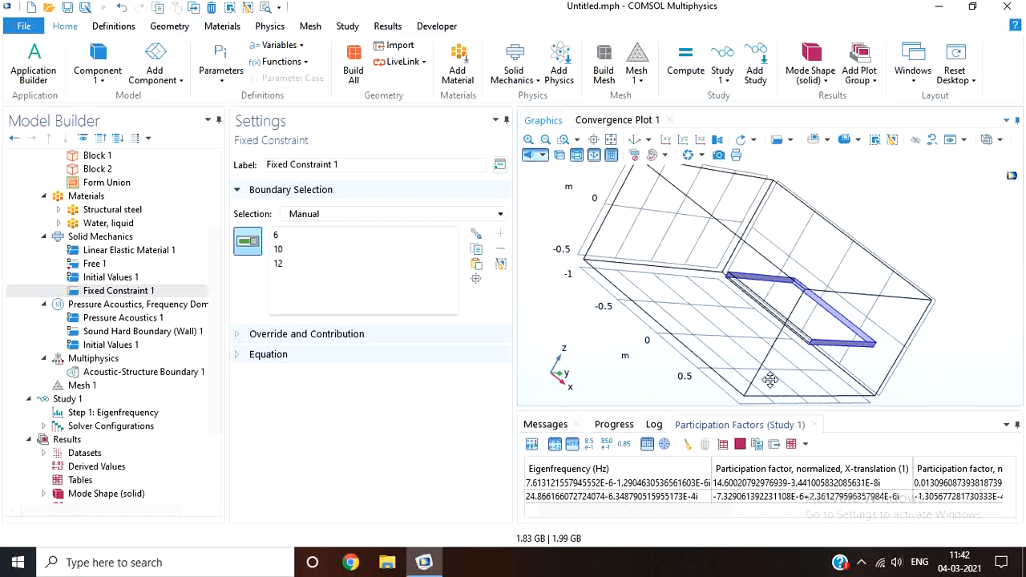
left_click(792, 335)
left_click_drag(793, 383, 606, 357)
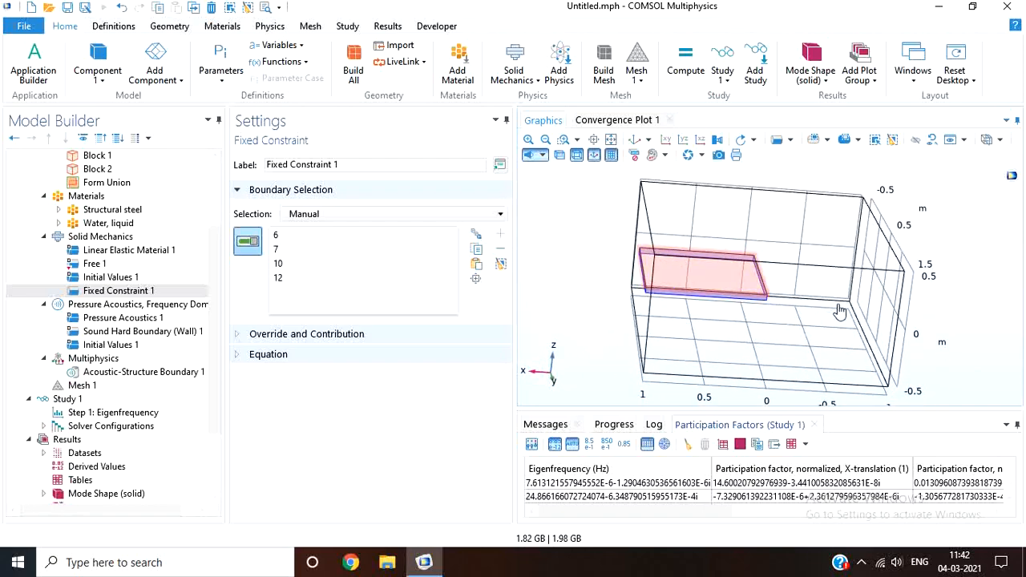
Set the x position of Block 2, the surrounding water block, to -0.5 m and rebuild all geometry objects
left_click(142, 170)
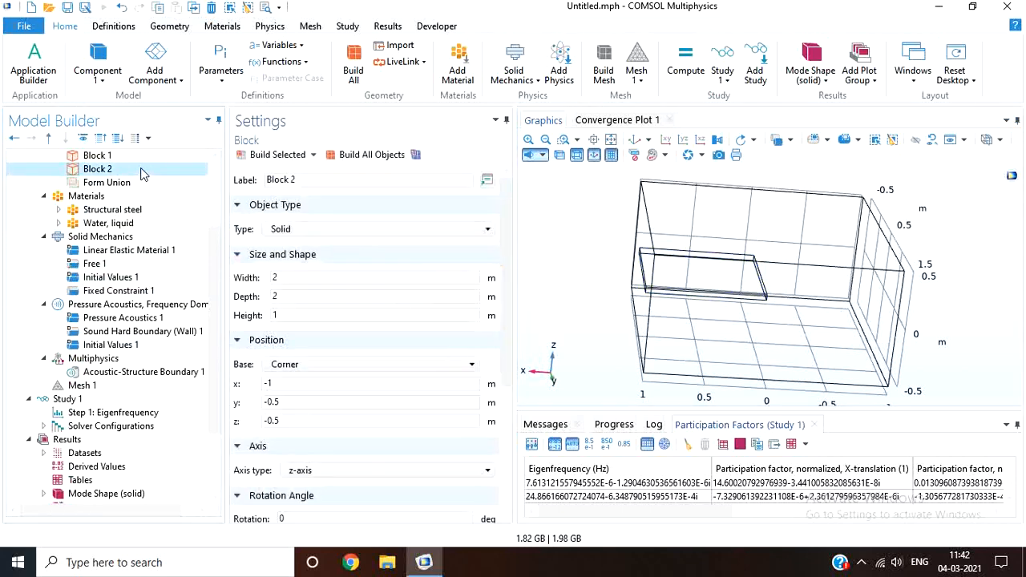
left_click(278, 382)
type("-0.")
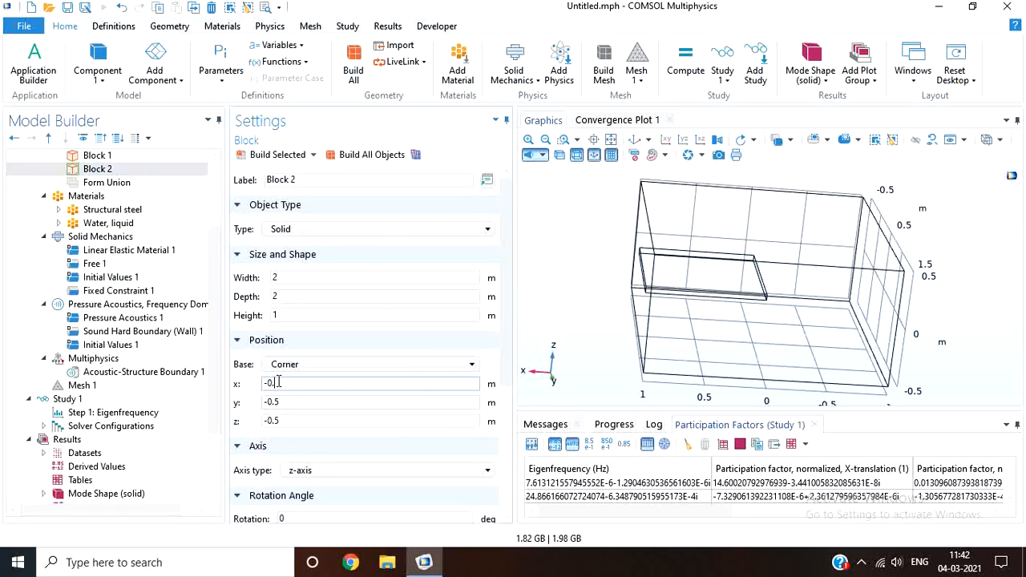
type("5")
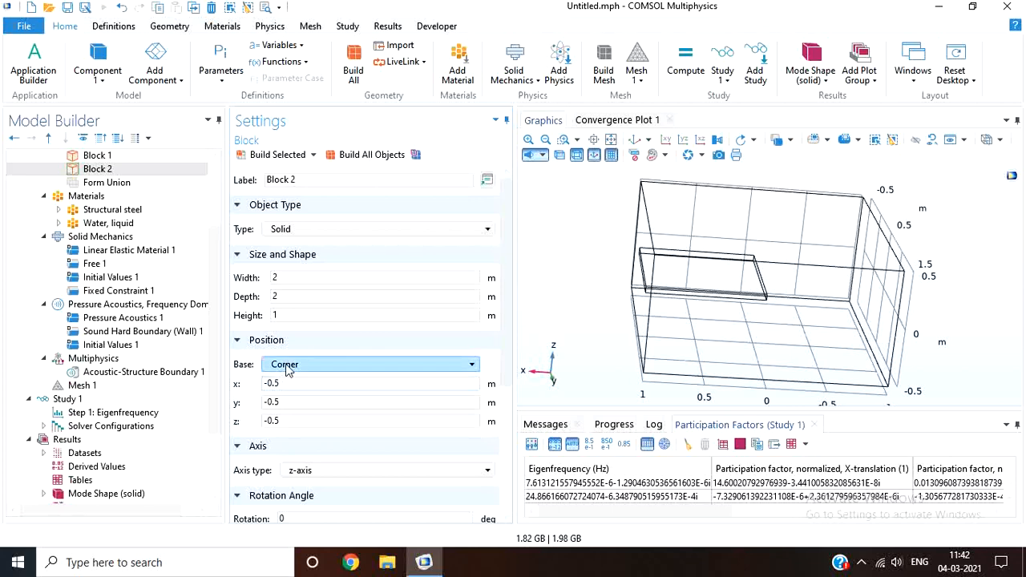
left_click(370, 154)
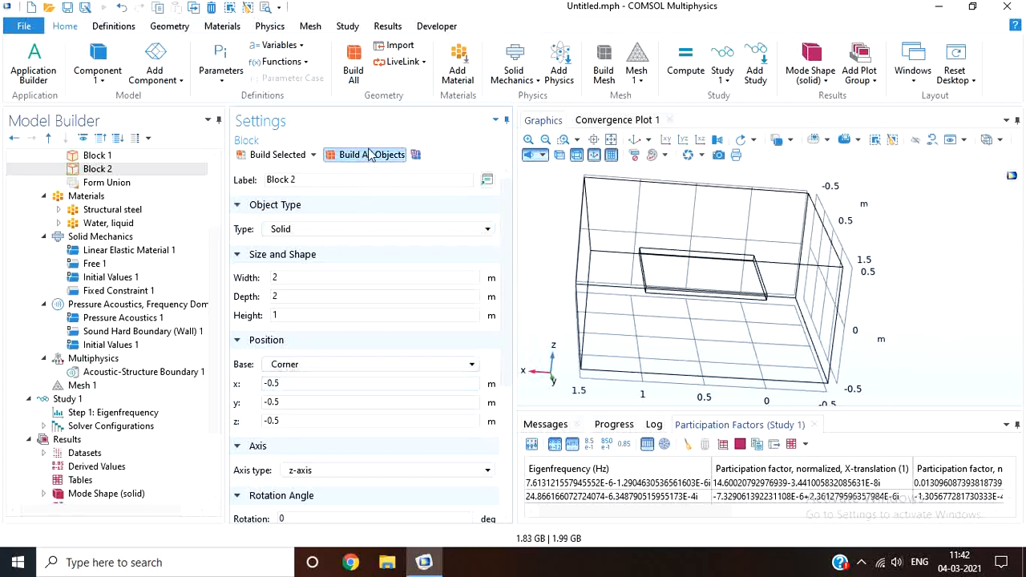
left_click(612, 139)
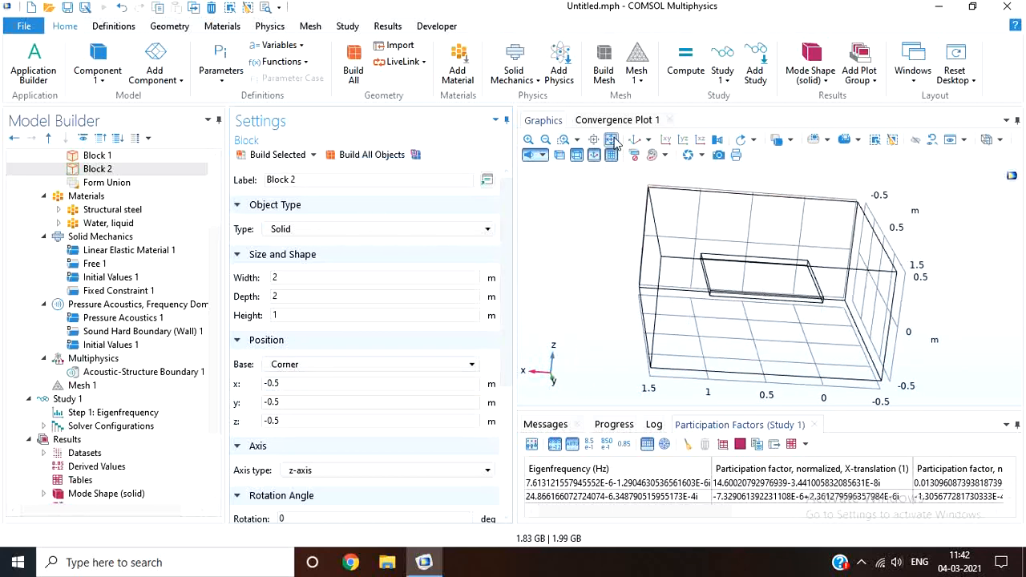
left_click(313, 367)
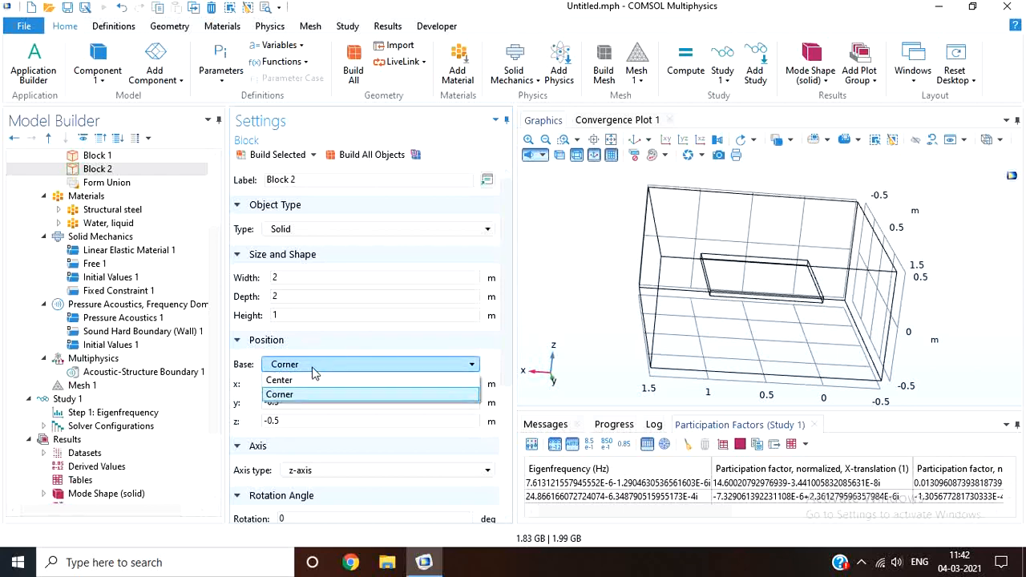
left_click(314, 394)
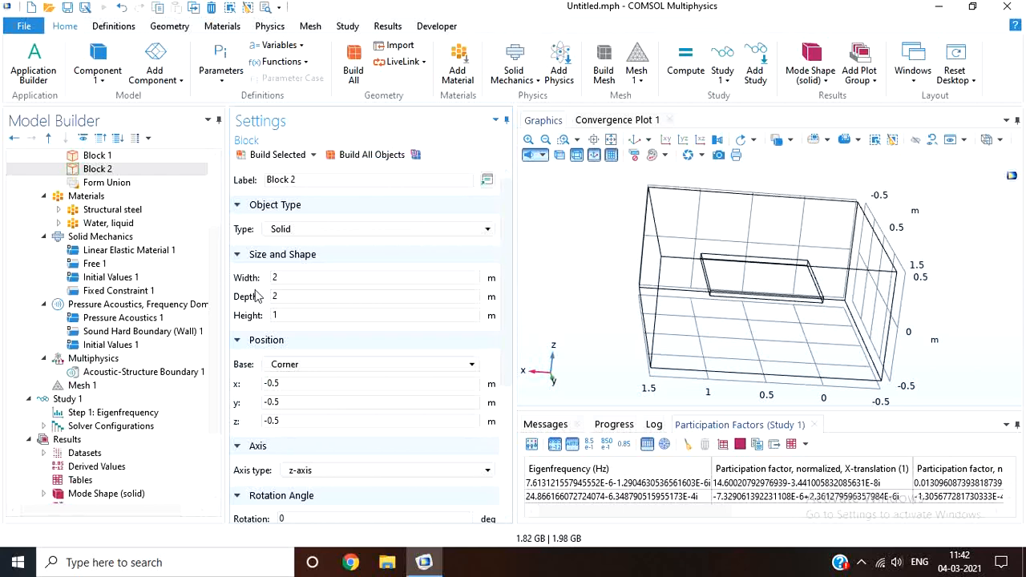
left_click(105, 296)
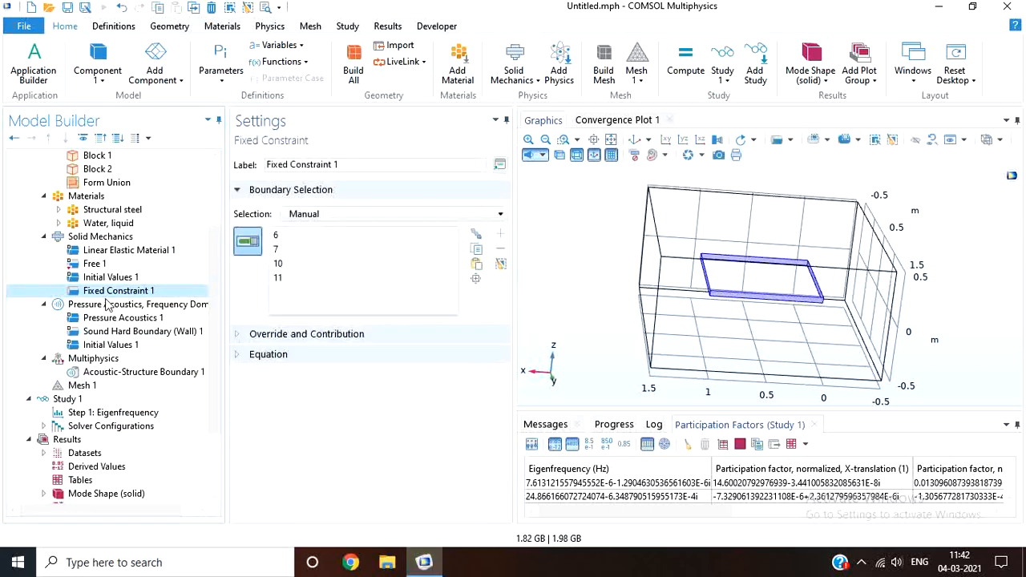
Delete Study 1's solver configurations together with their associated result nodes and recompute the Eigenfrequency study
left_click(104, 414)
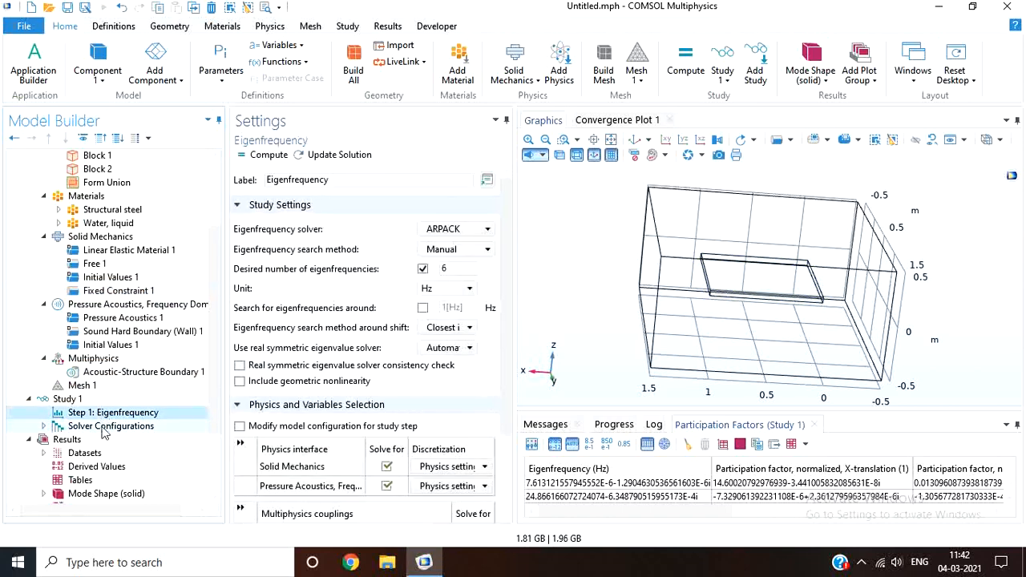
left_click(102, 427)
right_click(103, 433)
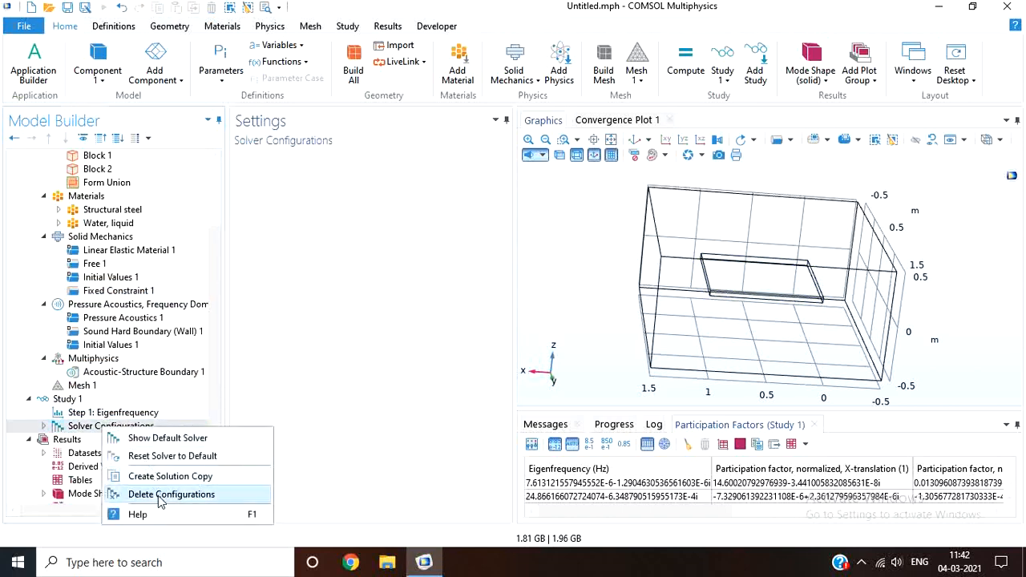
left_click(173, 493)
left_click(535, 335)
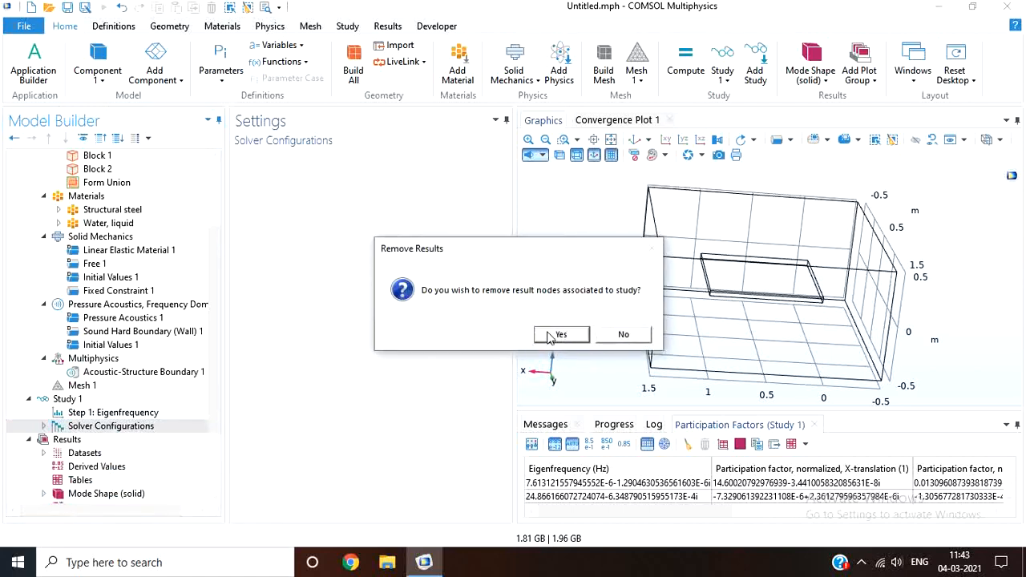
left_click(552, 335)
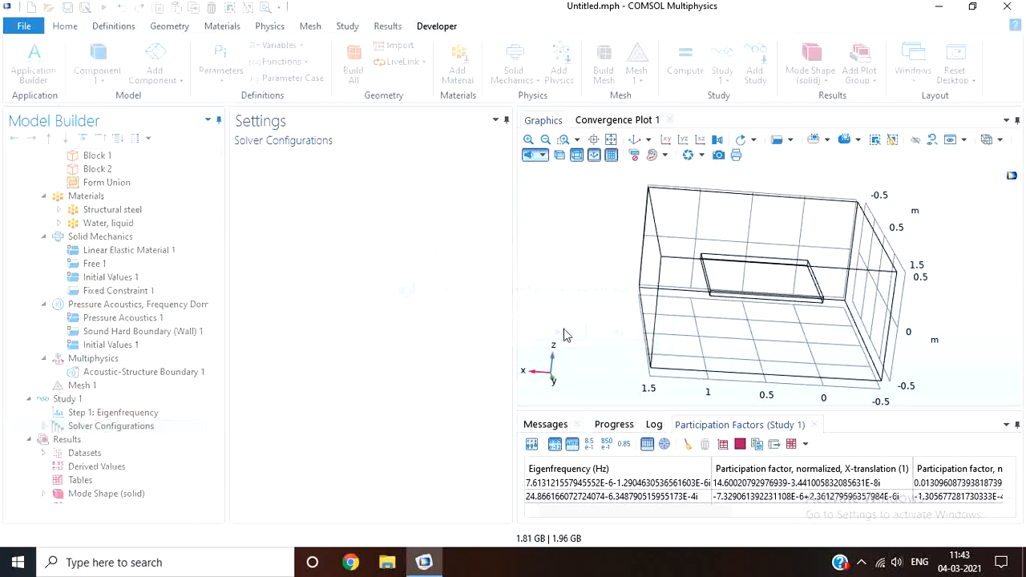
left_click(111, 413)
left_click(267, 156)
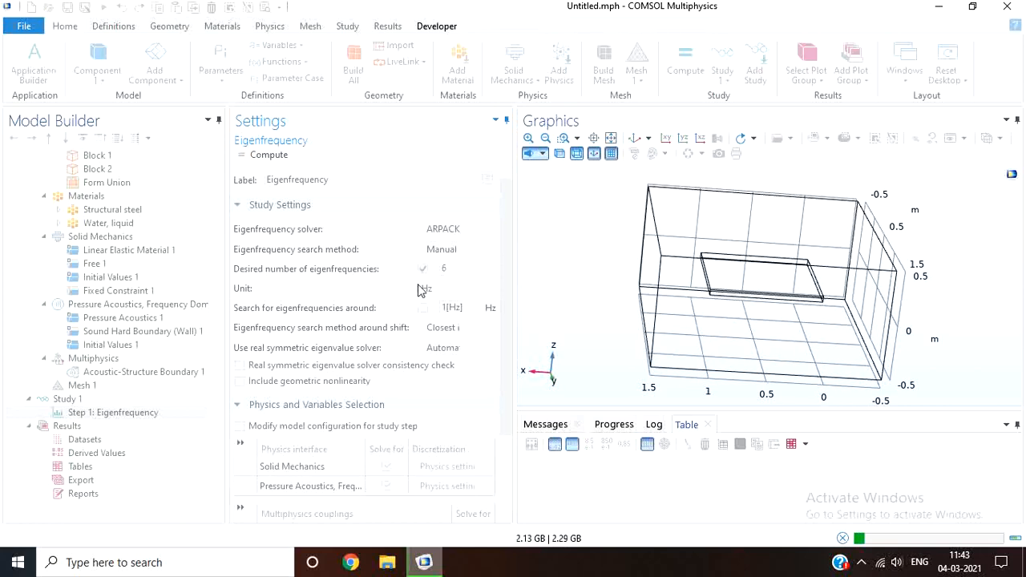
left_click(861, 563)
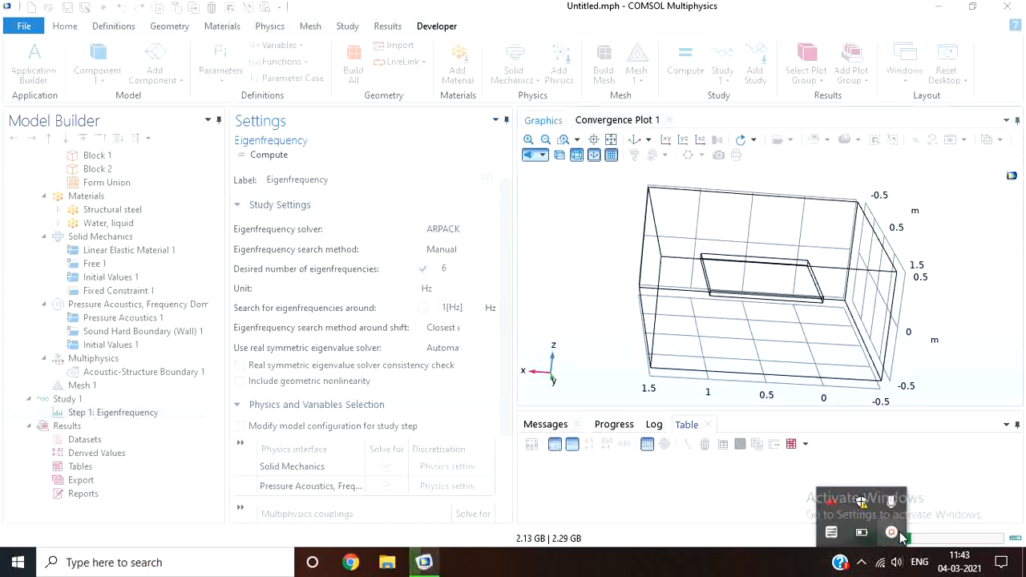
left_click(898, 534)
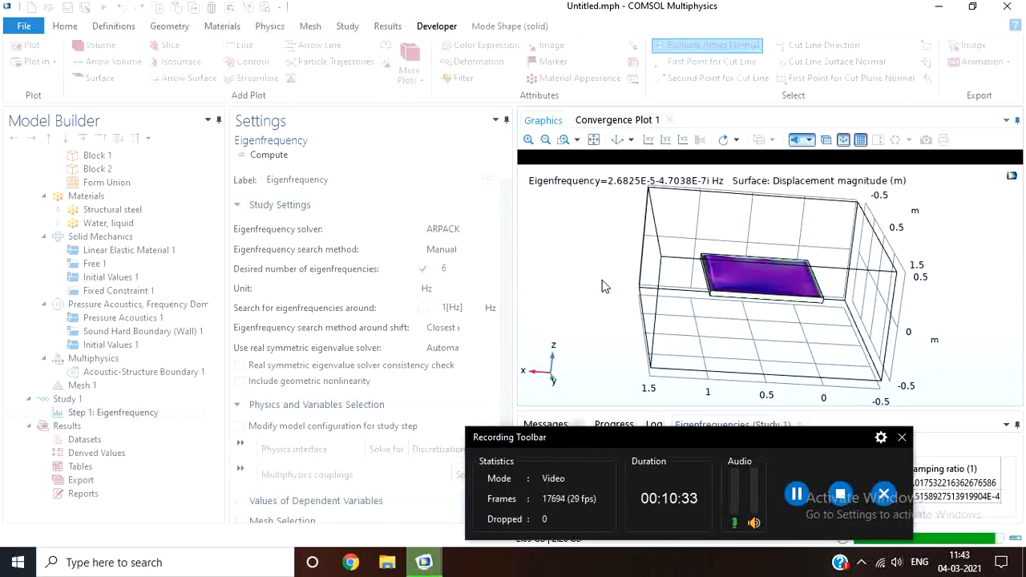
left_click(902, 437)
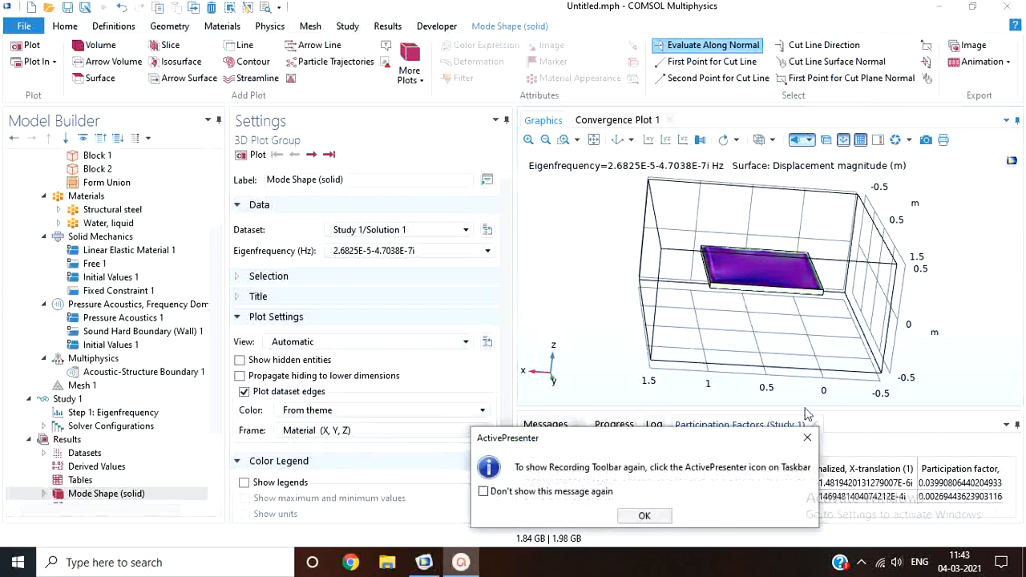
left_click(808, 438)
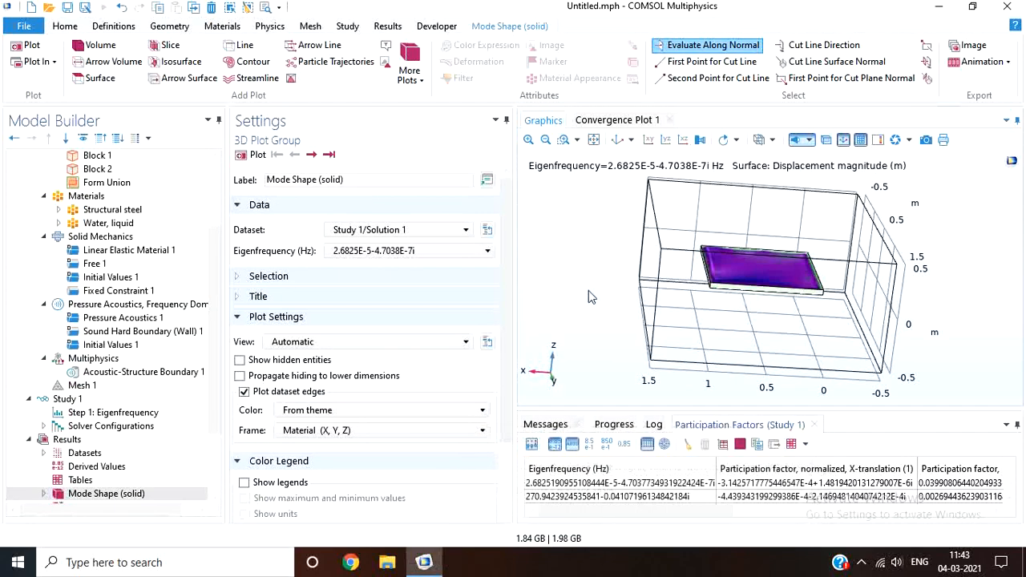
Examine the mode shape of the plate fixed on all four sides at each eigenfrequency, from the first solution through the last
left_click_drag(588, 290, 575, 311)
left_click_drag(621, 218, 620, 180)
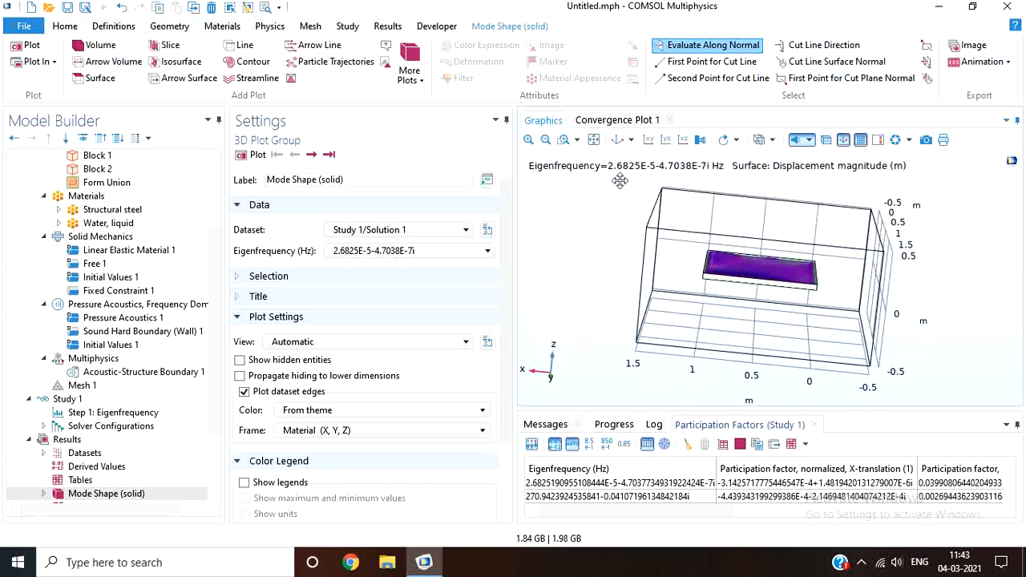
left_click(311, 154)
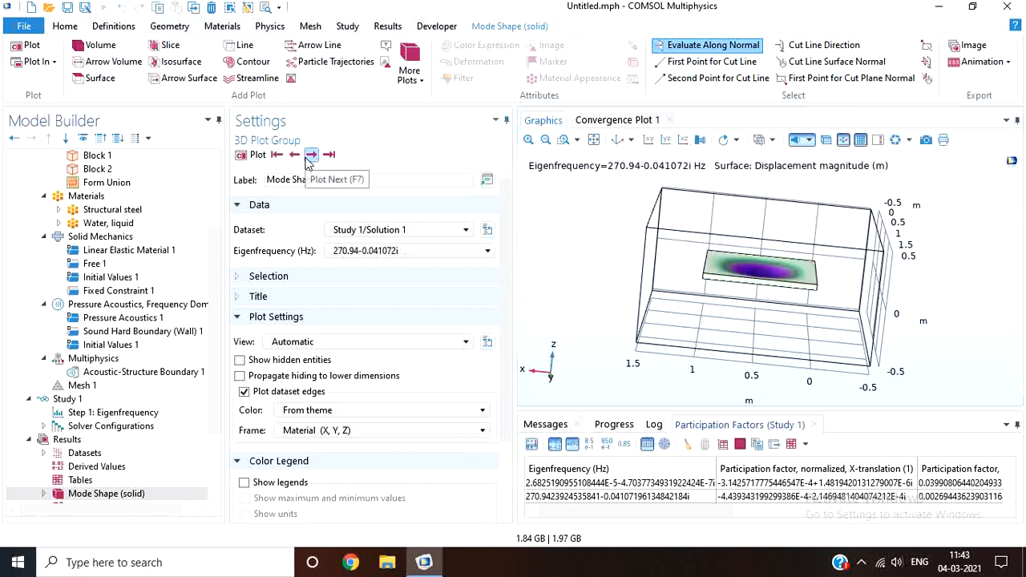
left_click(309, 155)
left_click(295, 156)
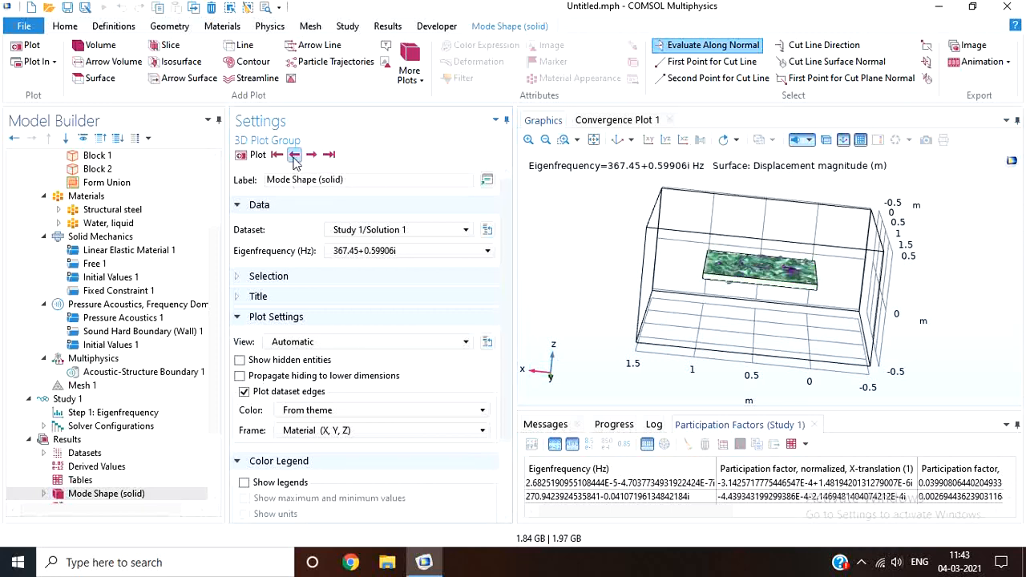
left_click_drag(559, 246, 578, 262)
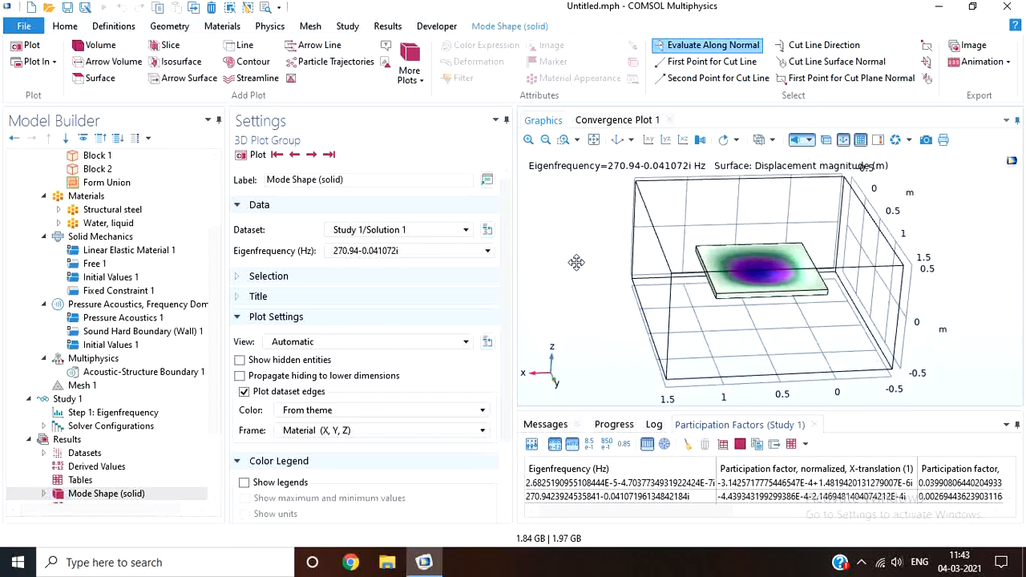
left_click(312, 157)
left_click(312, 157)
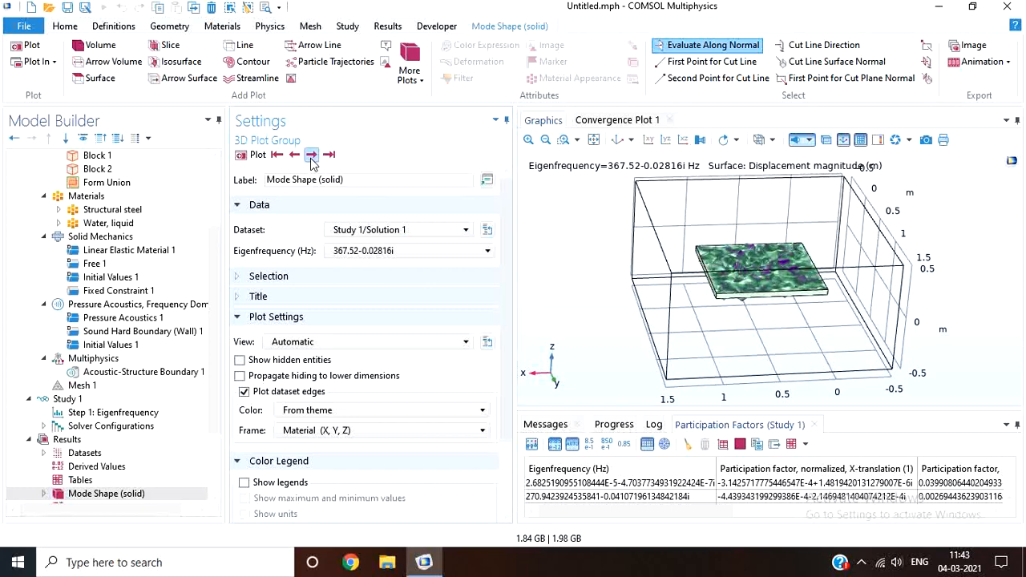
left_click(312, 156)
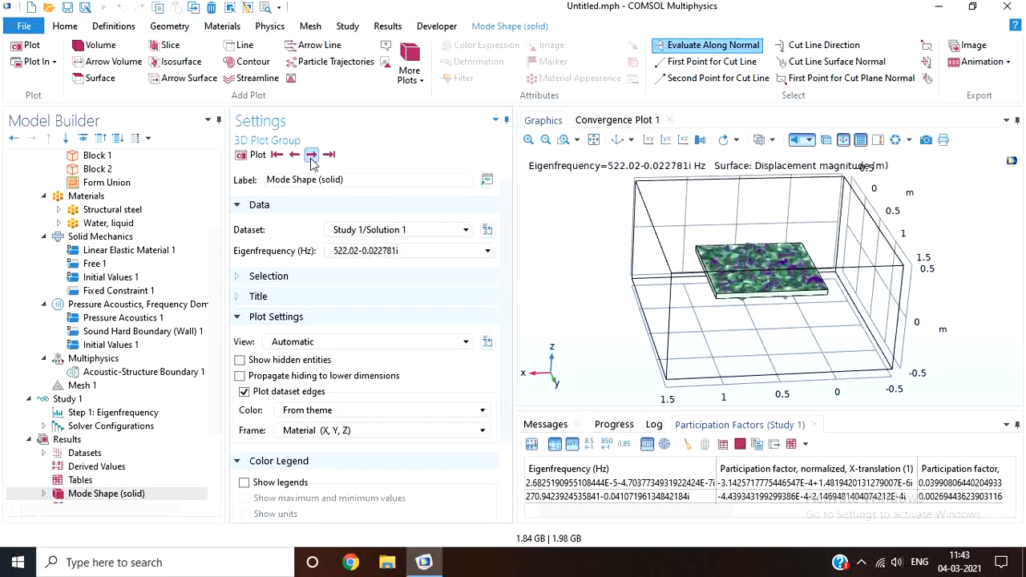
left_click(312, 155)
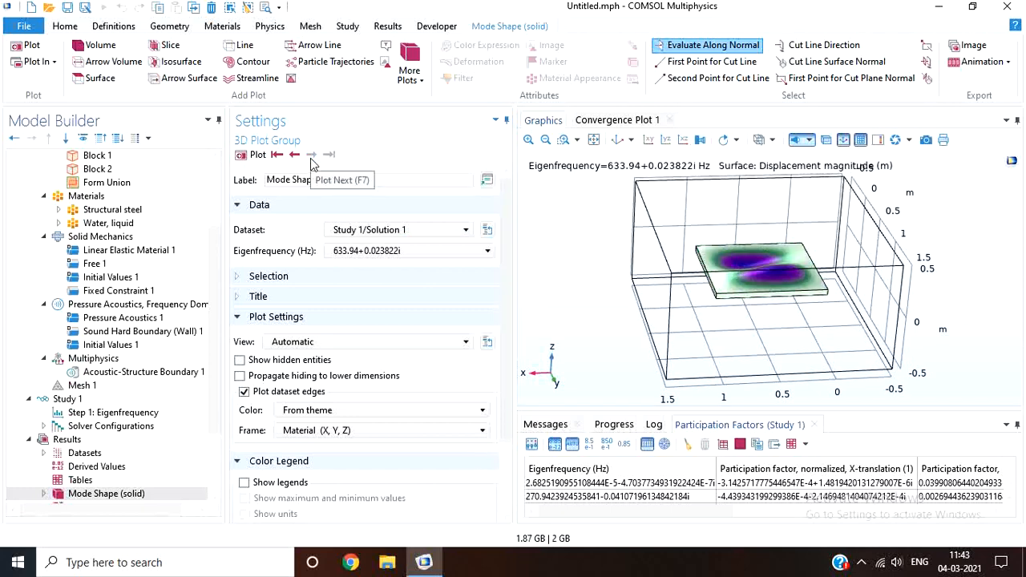
mouse_move(710, 298)
left_mouse_down()
mouse_move(671, 325)
mouse_move(654, 297)
mouse_move(645, 326)
mouse_move(694, 288)
left_mouse_up()
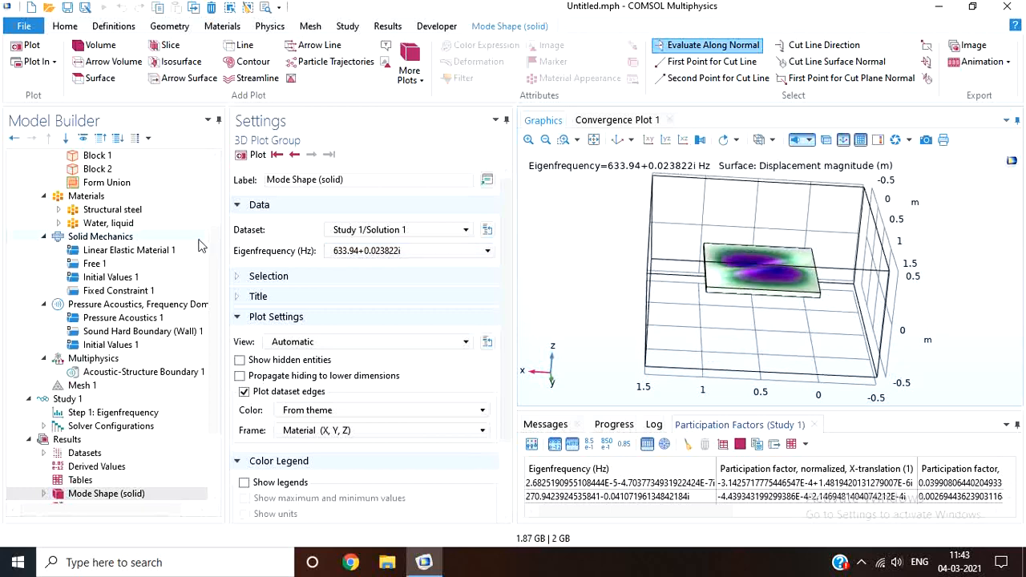
Set the speed of sound of the Water, liquid material to 20000 m/s
left_click(134, 307)
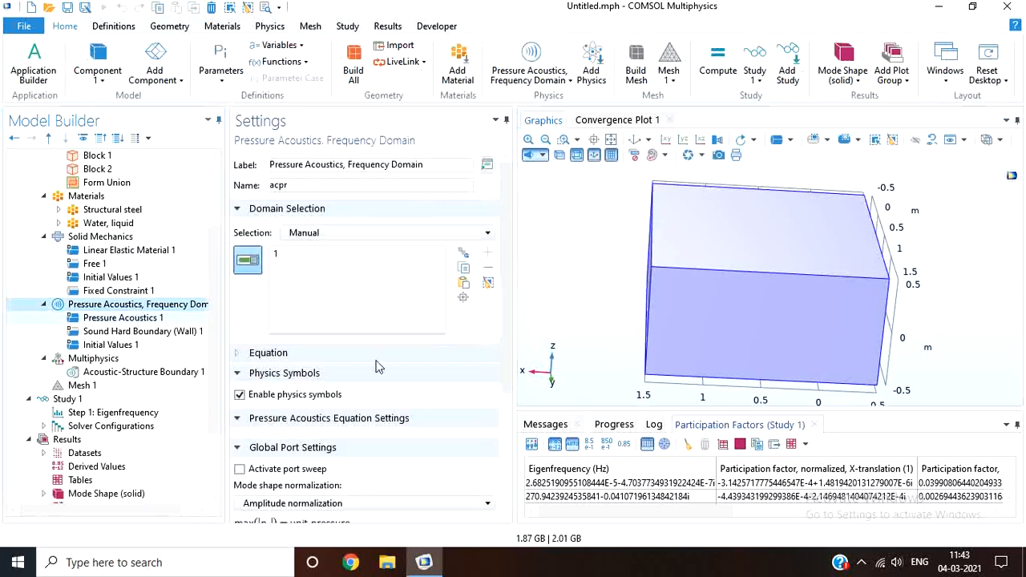
scroll(510, 293, "down", 5)
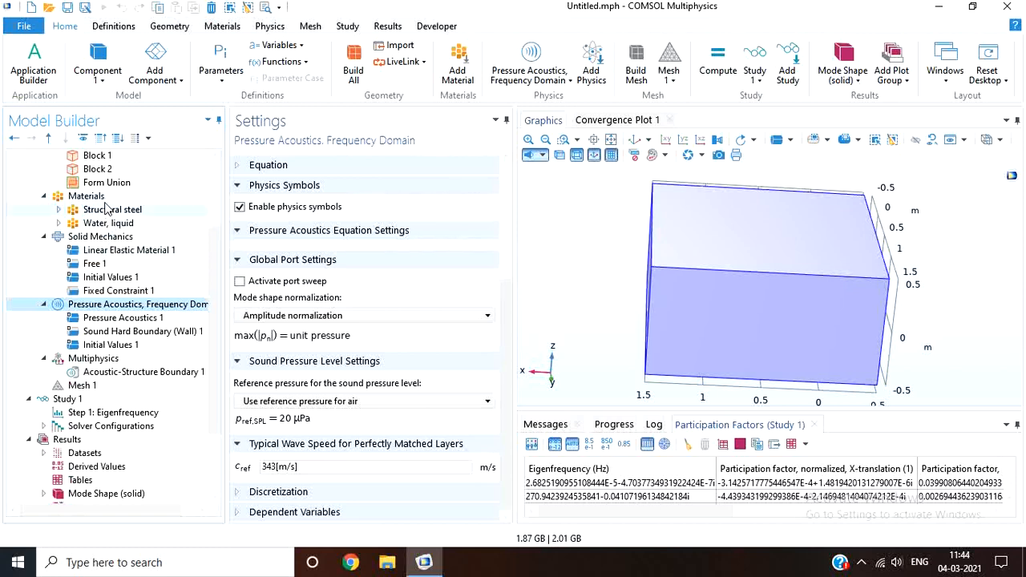
left_click(109, 238)
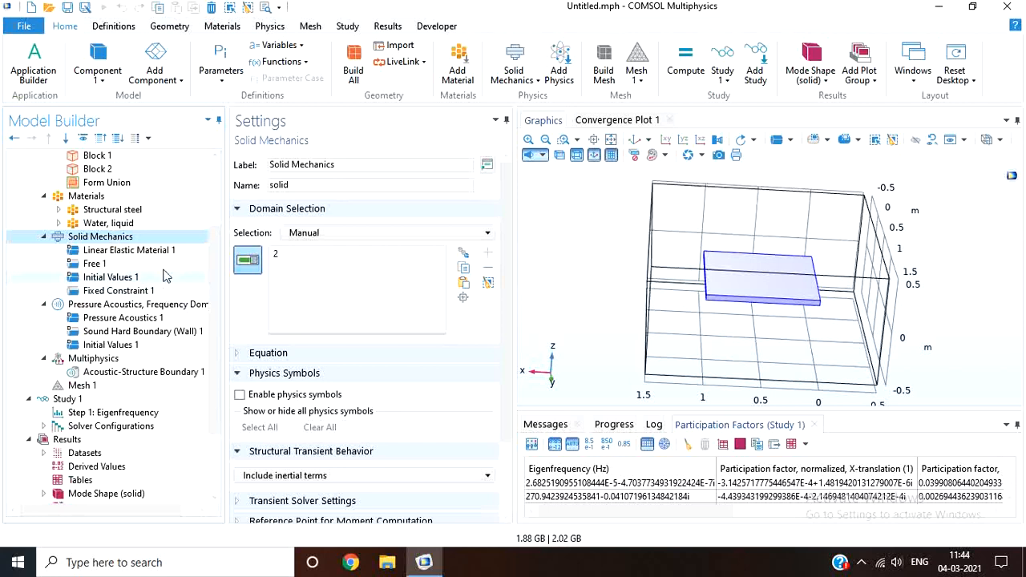
left_click(164, 223)
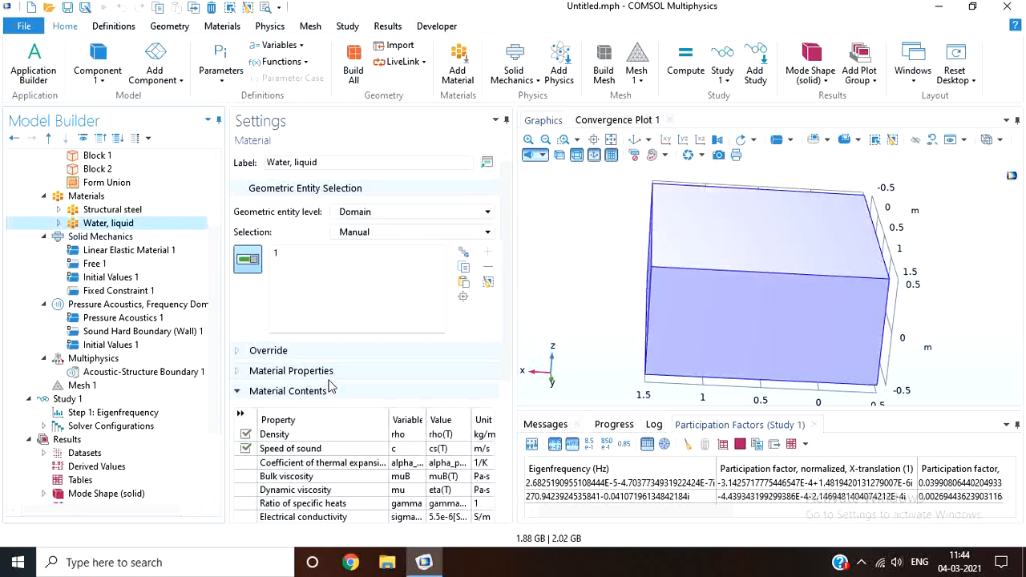
left_click(438, 452)
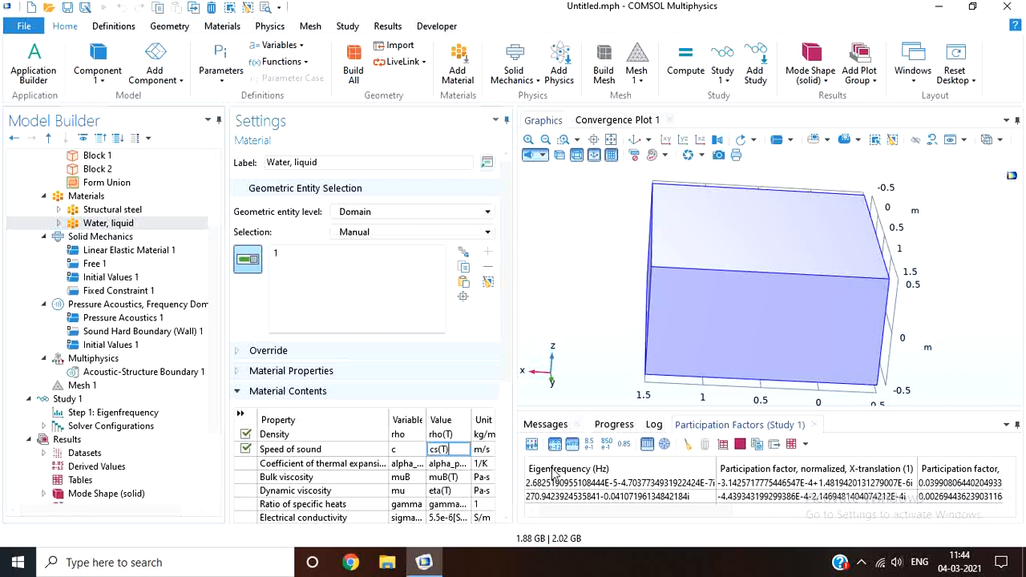
key("BackSpace")
key("BackSpace")
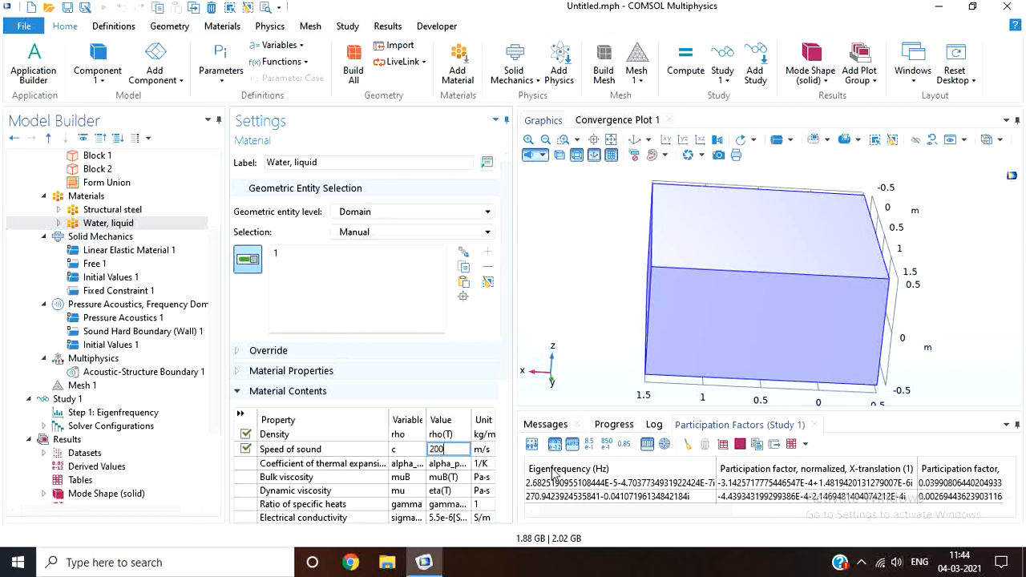
key("Return")
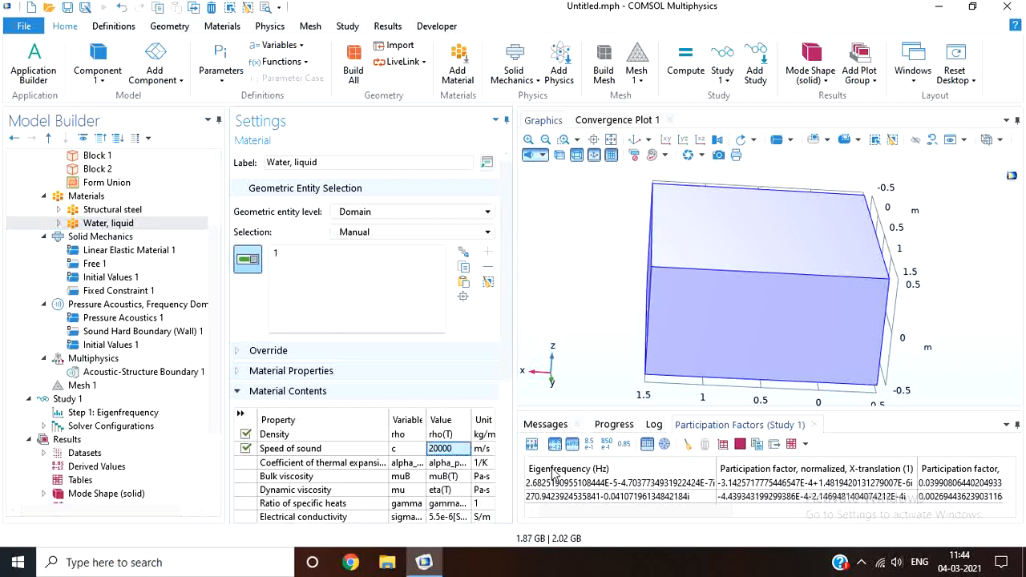
Recompute the Eigenfrequency study with the modified water material
left_click(144, 413)
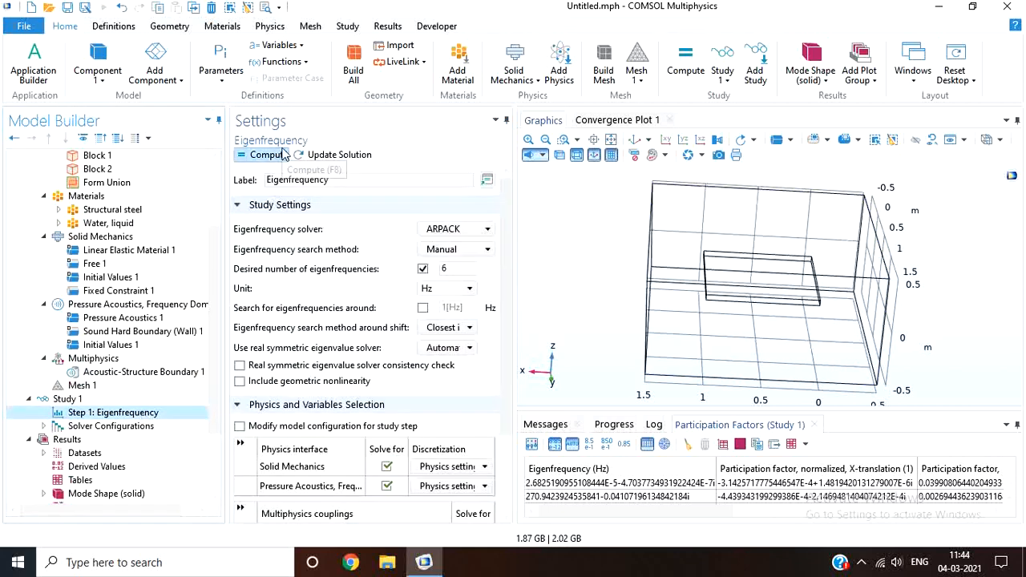
left_click(271, 154)
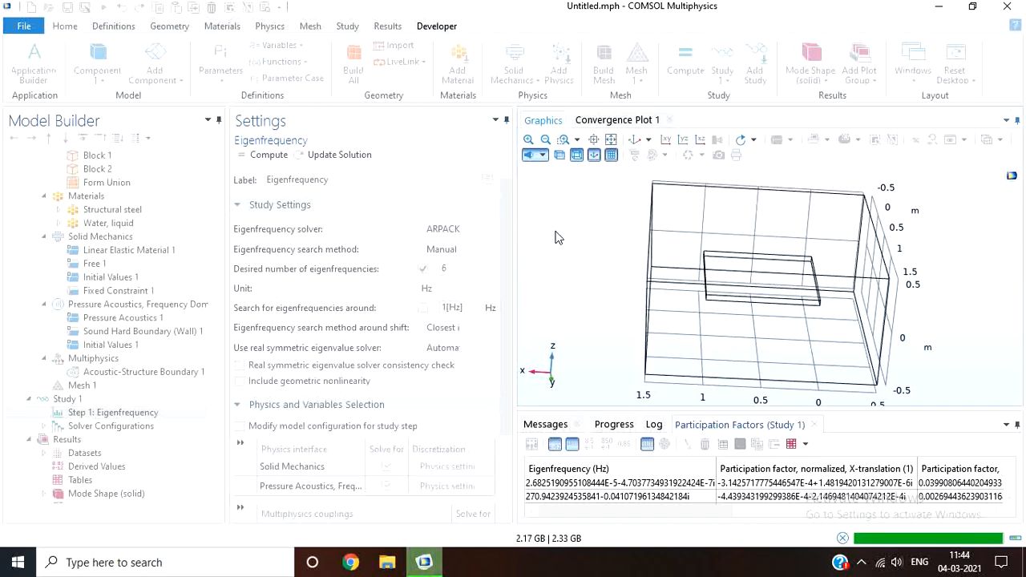
mouse_move(559, 238)
left_mouse_down()
mouse_move(567, 213)
mouse_move(570, 245)
mouse_move(569, 225)
left_mouse_up()
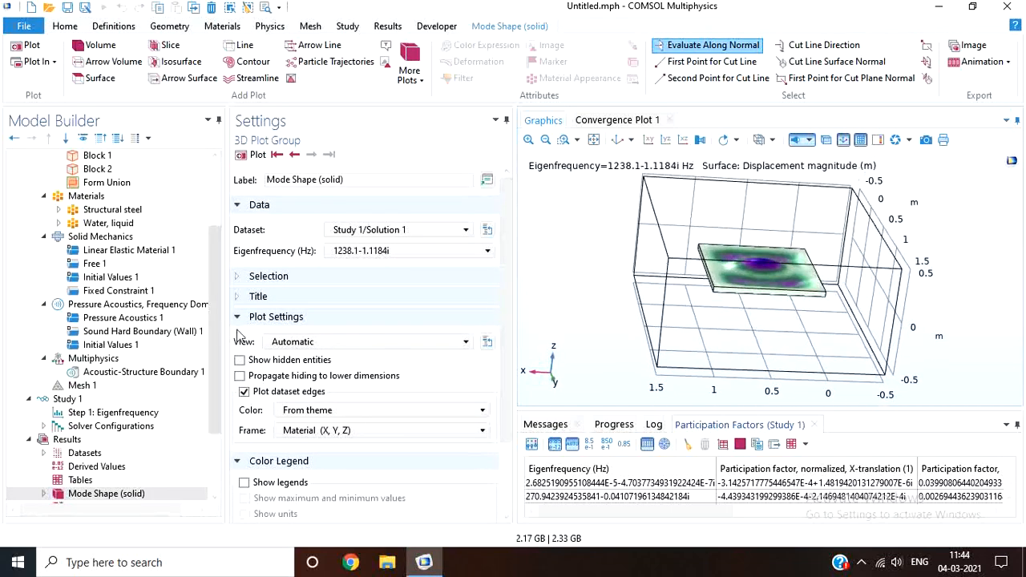
Examine the recomputed plate mode shapes from the first solution through the last and back to the second
left_click(277, 153)
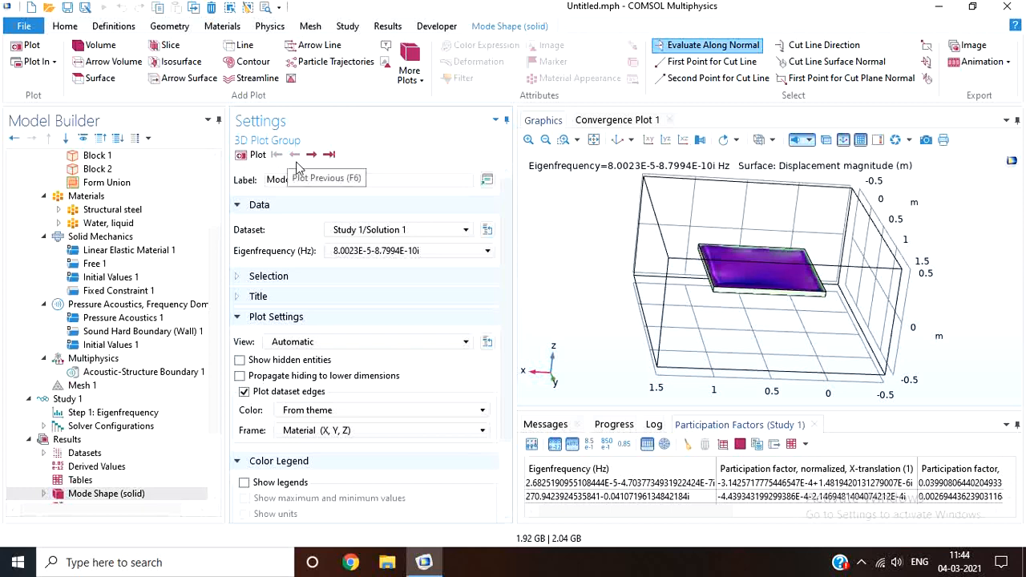
left_click(311, 155)
left_click(311, 154)
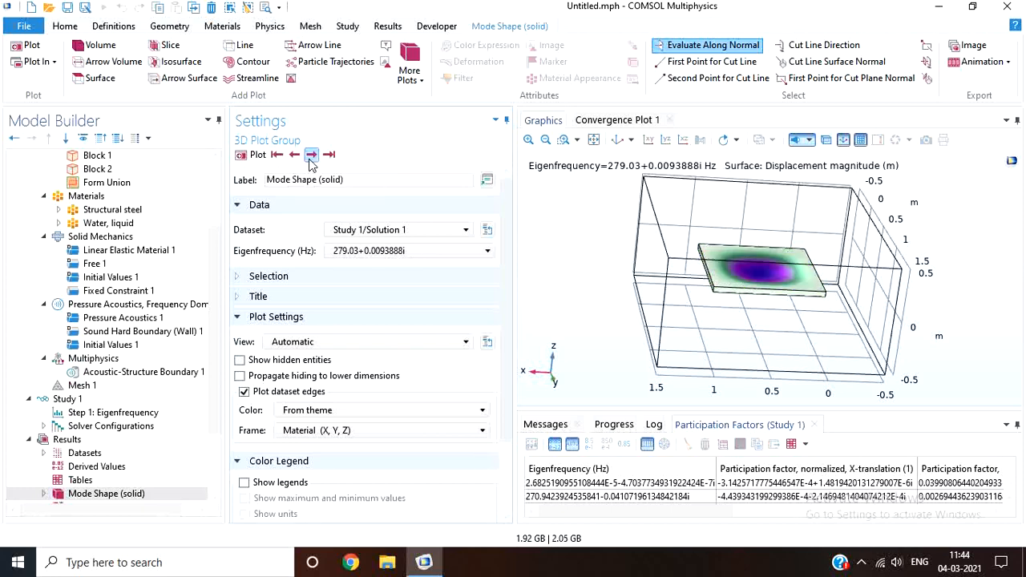
left_click(311, 154)
left_click(311, 154)
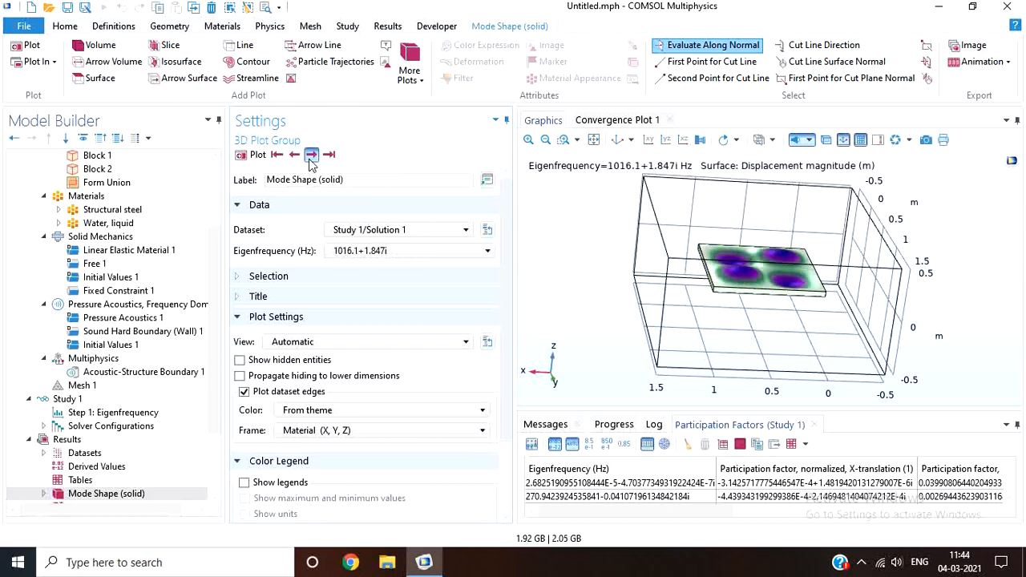
left_click(311, 154)
left_click(295, 154)
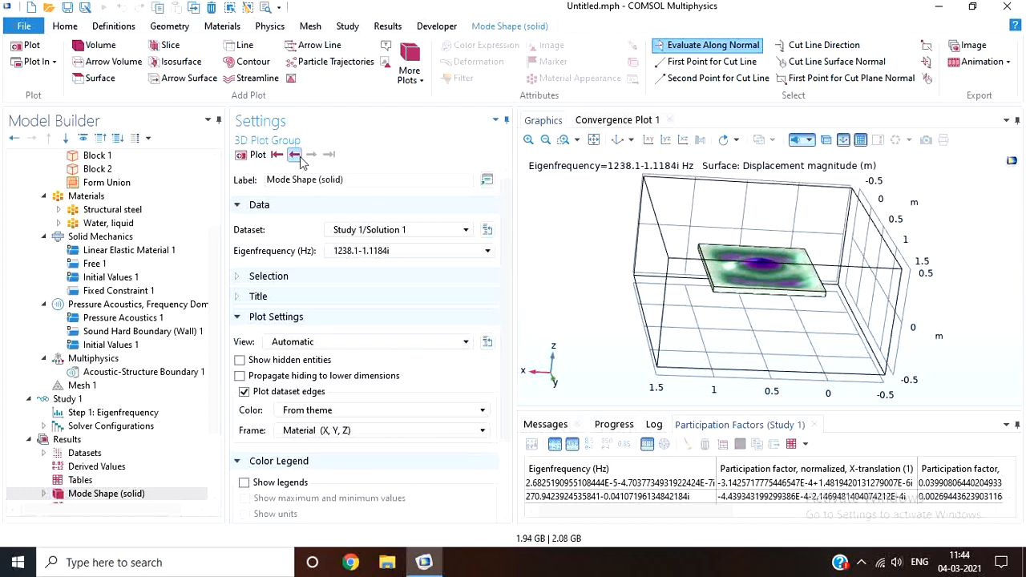
left_click(295, 155)
left_click(295, 154)
left_click(299, 155)
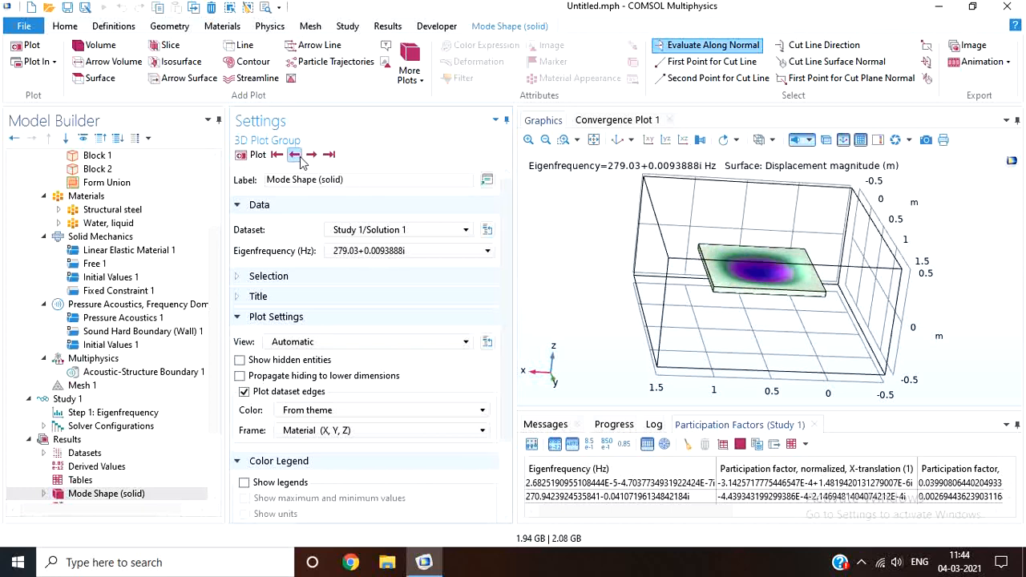
Examine the recomputed plate mode shape at the first solution
left_click(299, 155)
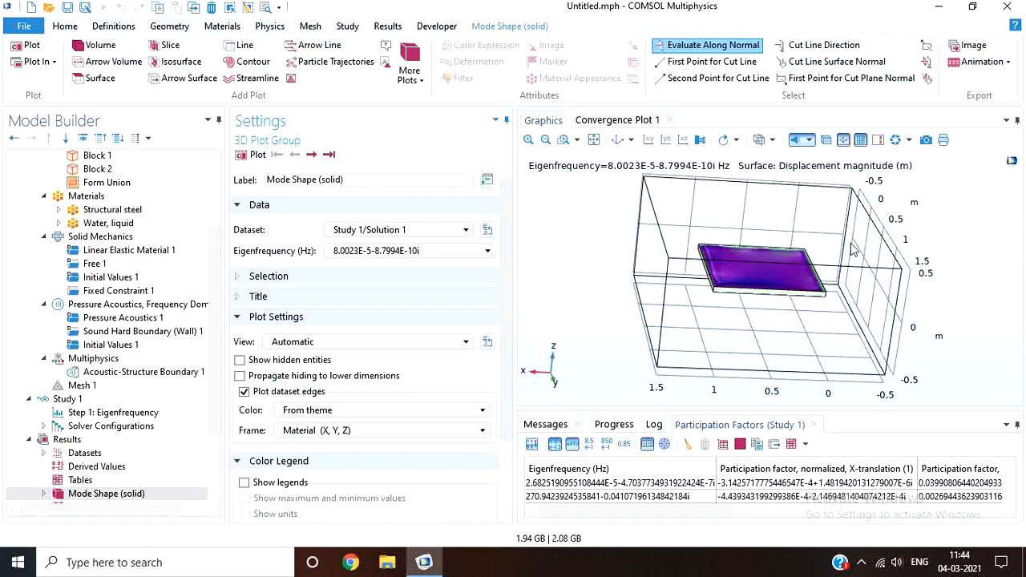
Add a Sound Soft Boundary to the Pressure Acoustics physics on the top face of the water block
left_click(181, 305)
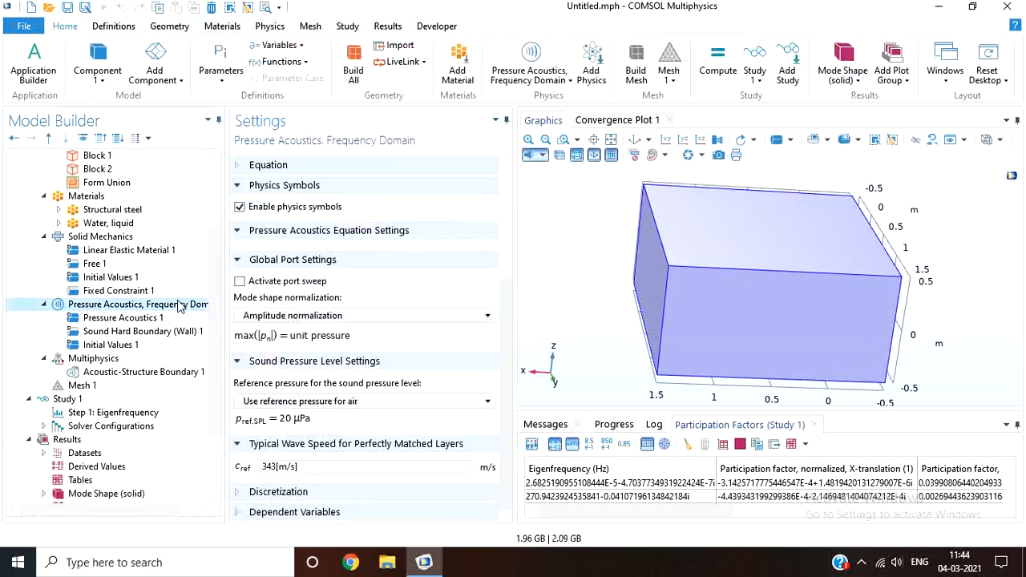
right_click(180, 305)
left_click(233, 214)
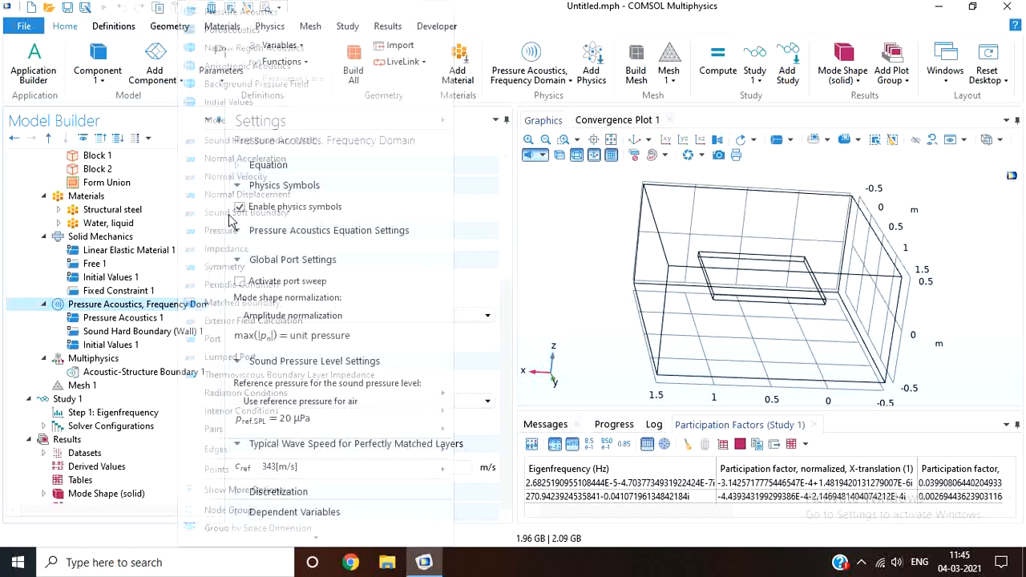
left_click(744, 232)
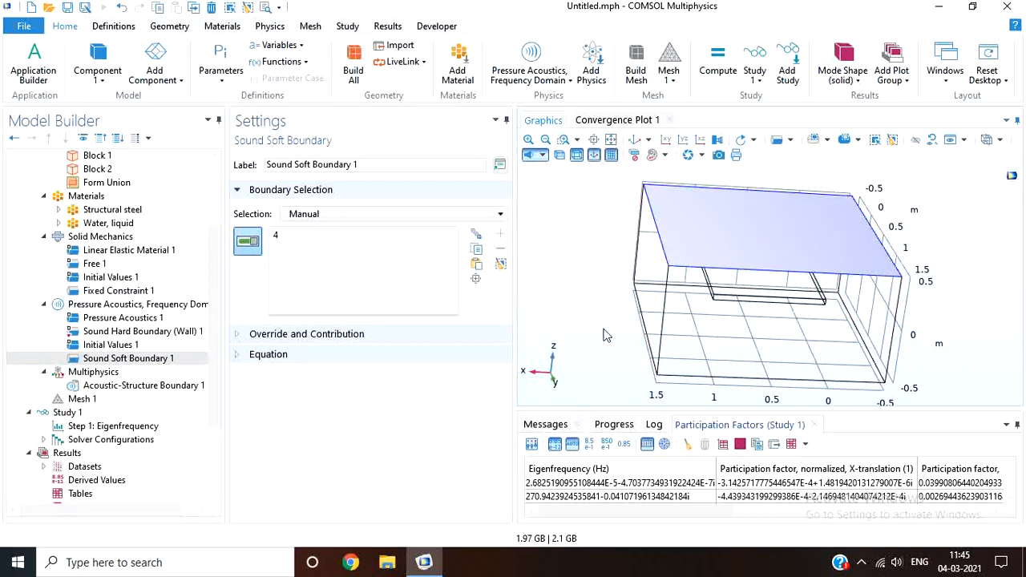
left_click_drag(606, 335, 590, 310)
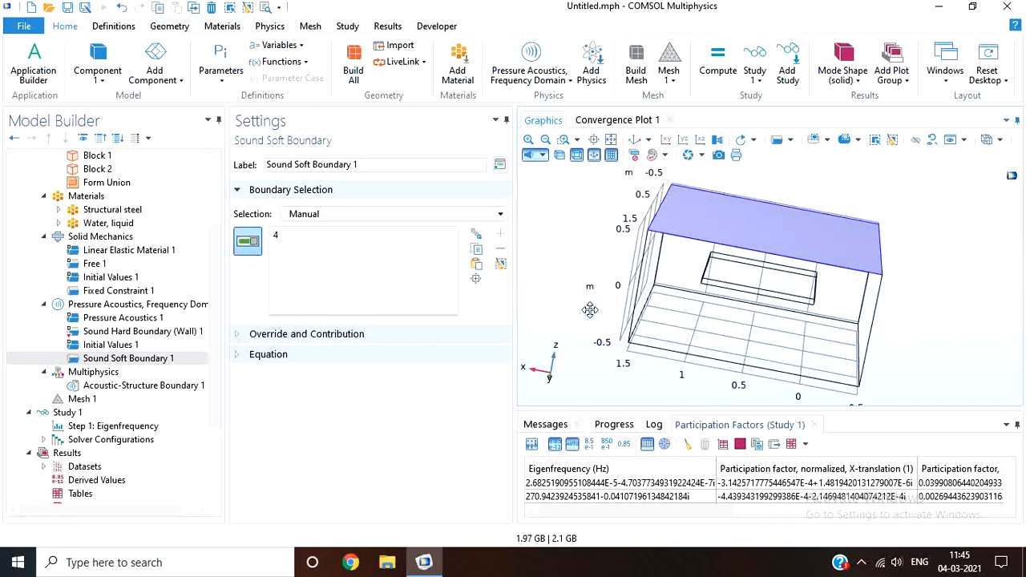
mouse_move(585, 285)
left_mouse_down()
mouse_move(627, 287)
mouse_move(592, 283)
left_mouse_up()
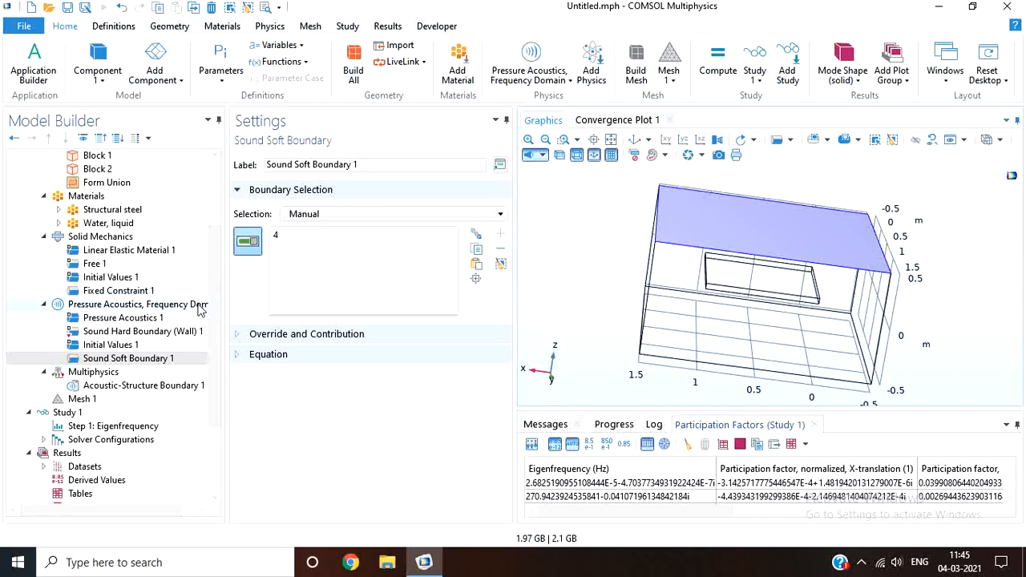
Delete all solver configurations of Study 1 together with their associated result nodes
left_click(136, 305)
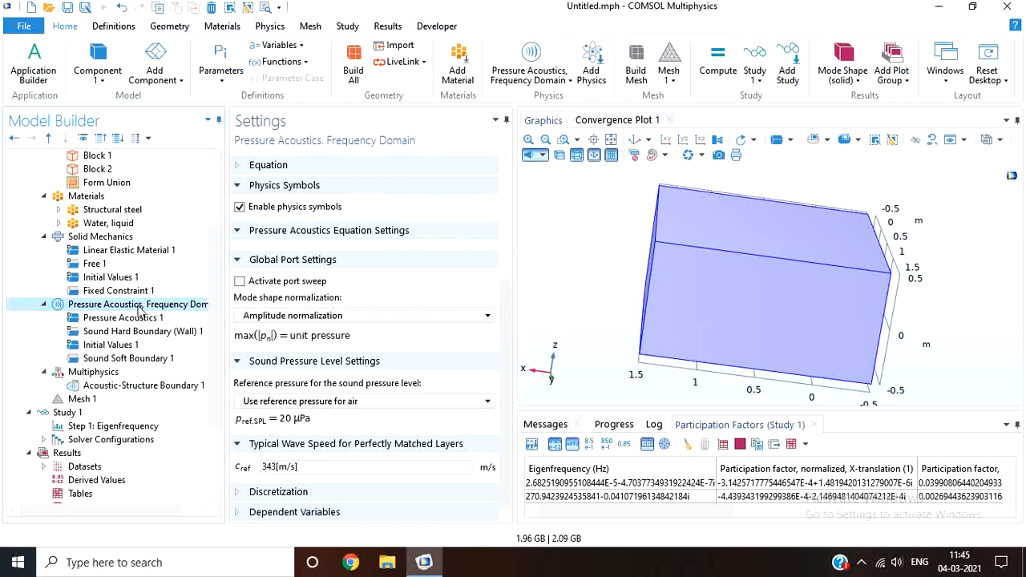
left_click(112, 440)
right_click(123, 449)
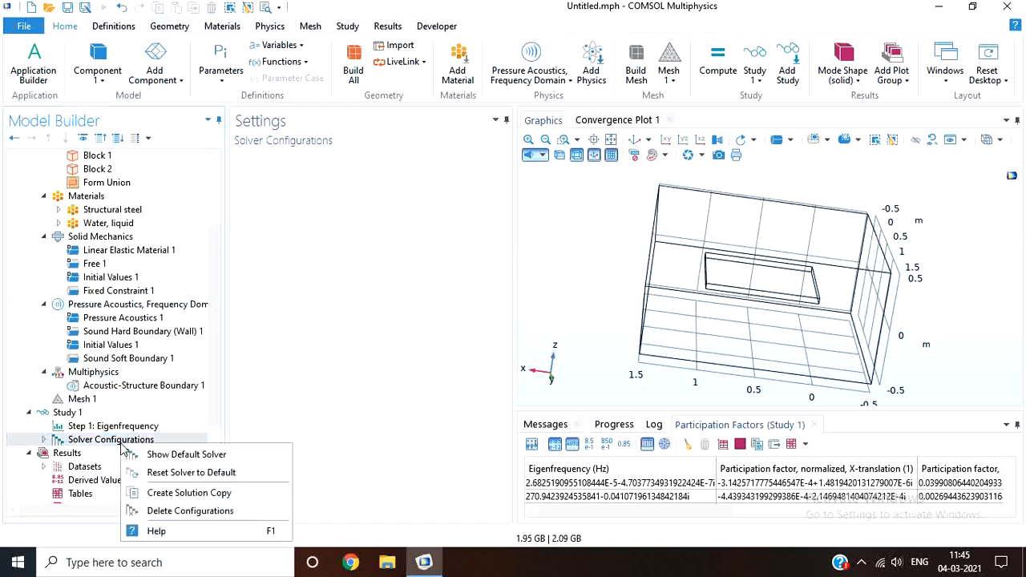
left_click(157, 509)
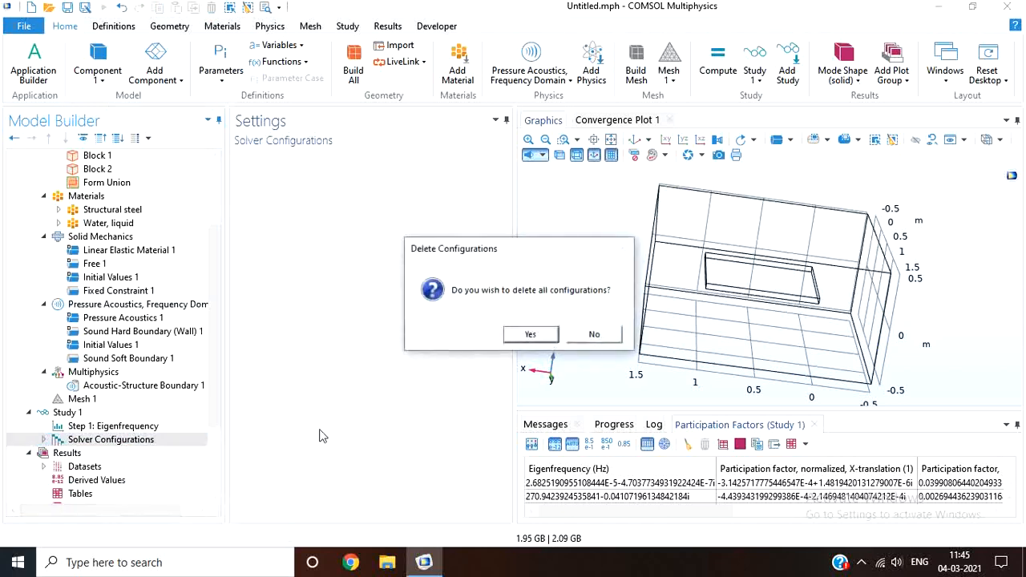
left_click(530, 333)
left_click(531, 336)
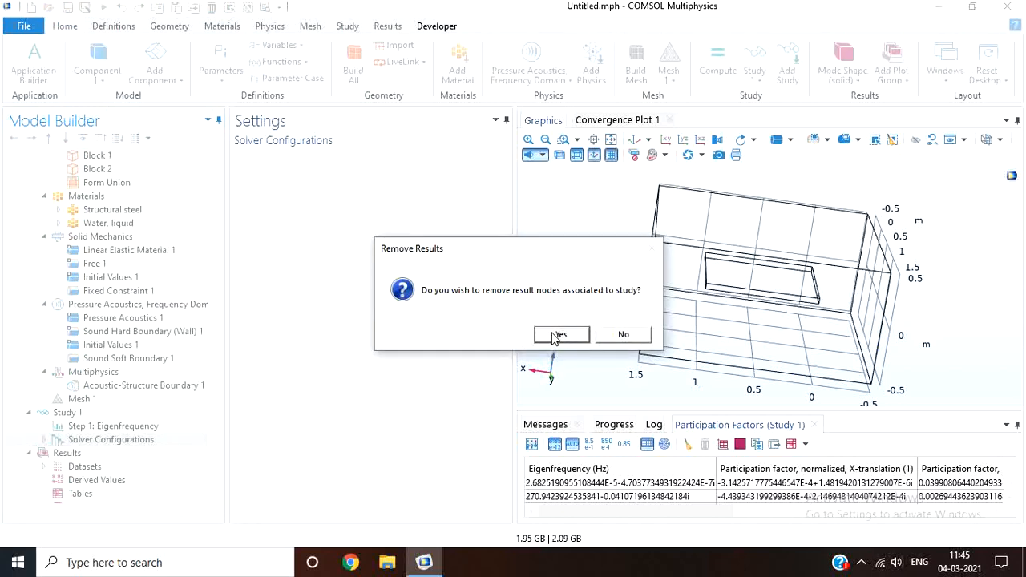
Check the mesh and compute the Eigenfrequency study step for six eigenfrequencies with the sound soft top face
left_click(109, 377)
left_click(117, 400)
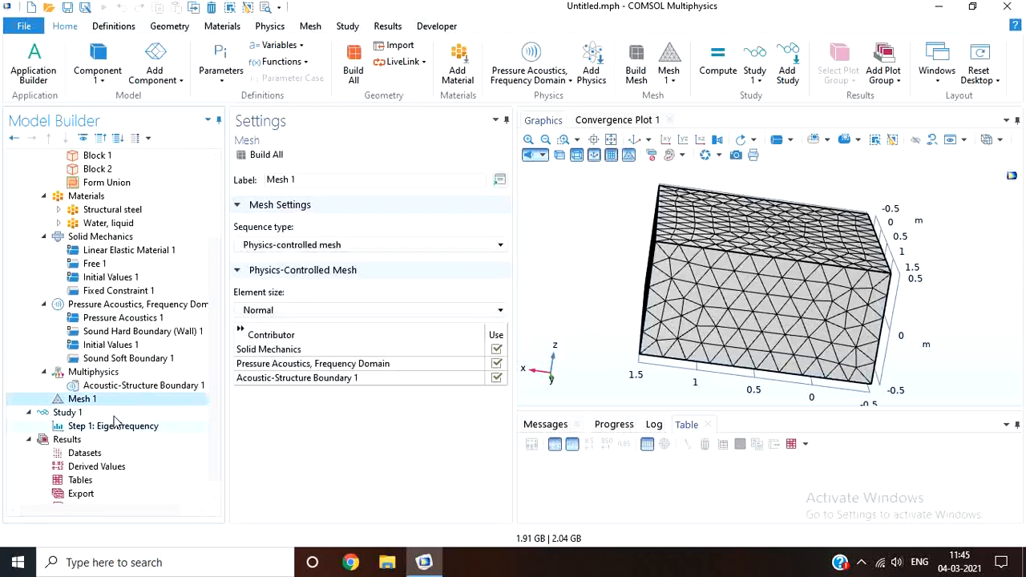
left_click(116, 425)
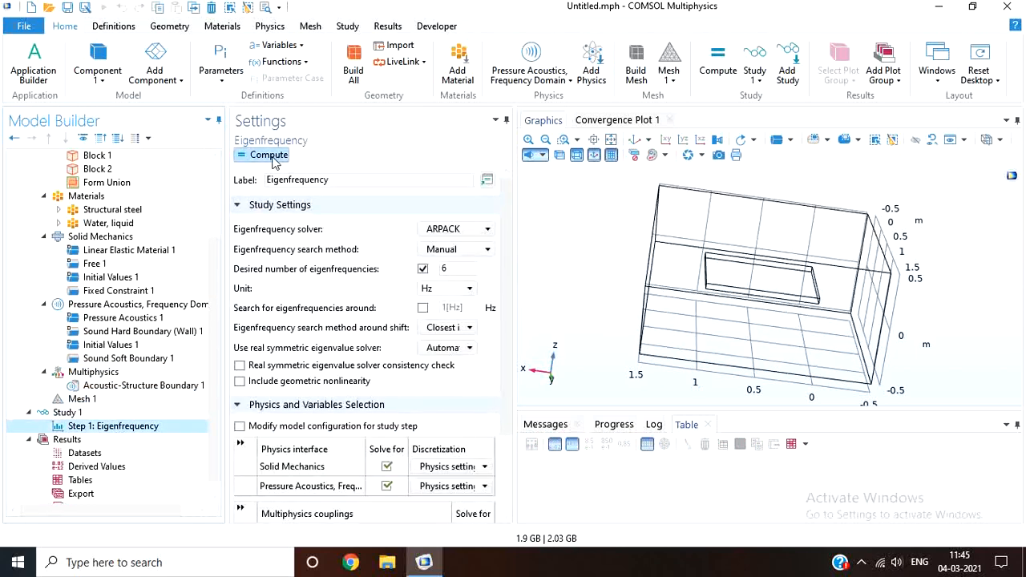
left_click(268, 155)
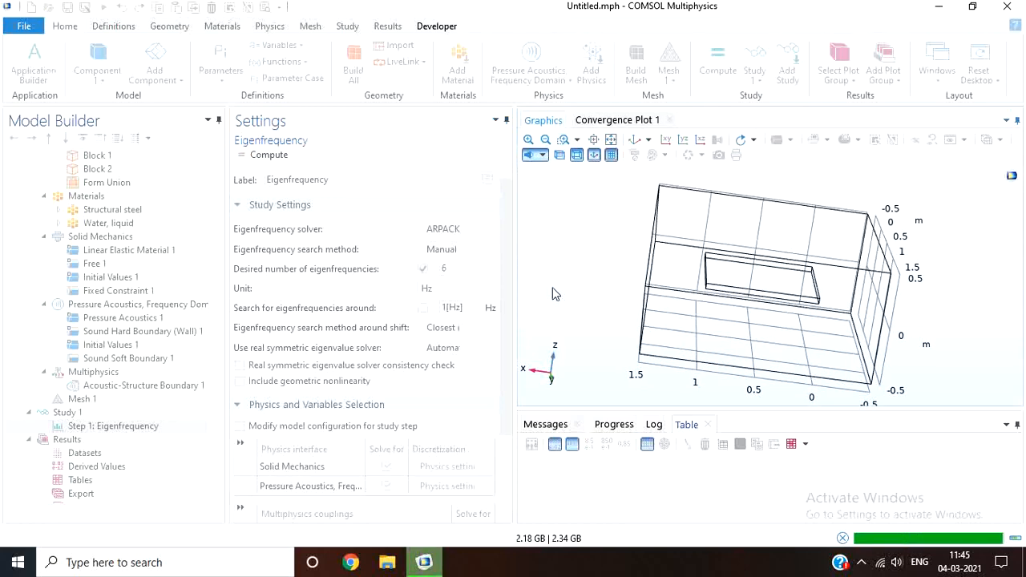
Examine the plate mode shapes computed with the sound soft top face, from the first solution through the last
mouse_move(553, 289)
left_mouse_down()
mouse_move(600, 292)
mouse_move(588, 302)
mouse_move(561, 300)
mouse_move(560, 289)
left_mouse_up()
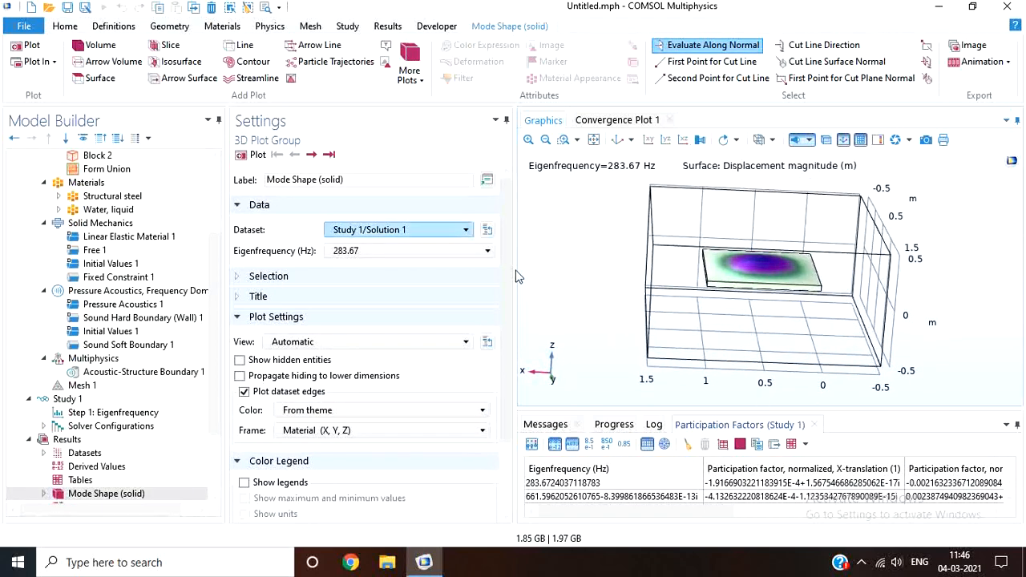
left_click(311, 154)
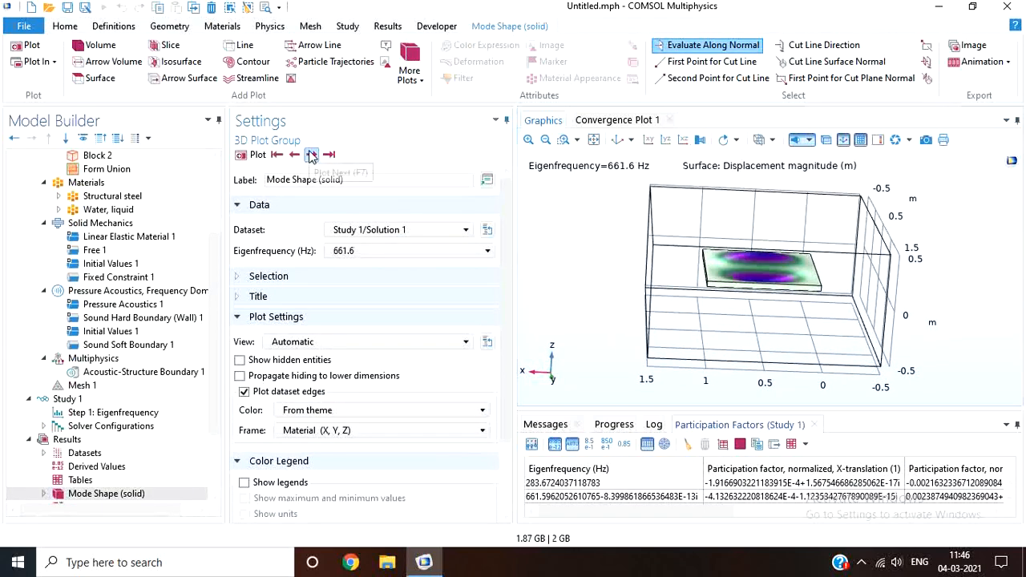
left_click(311, 154)
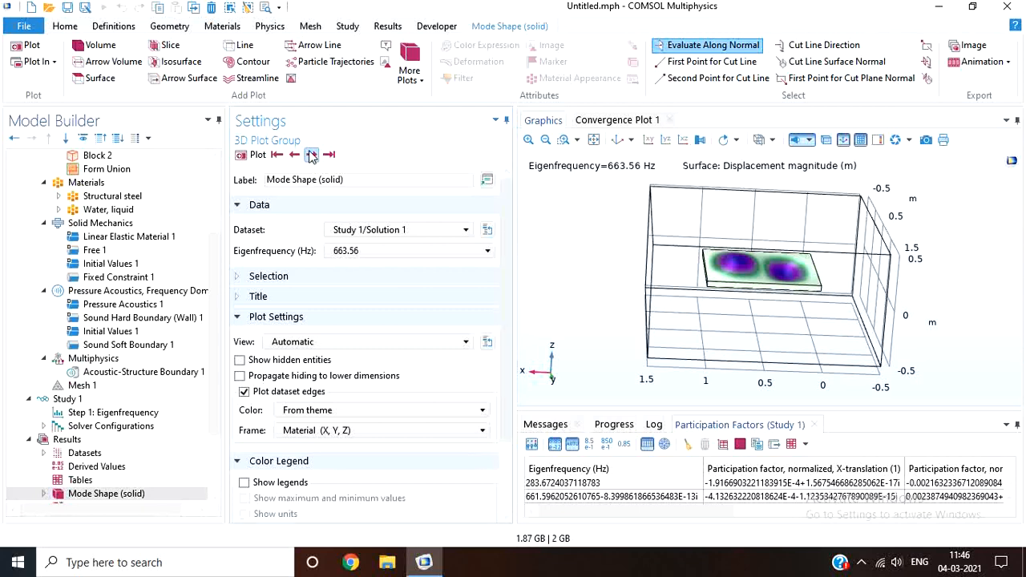
left_click(311, 154)
left_click(311, 154)
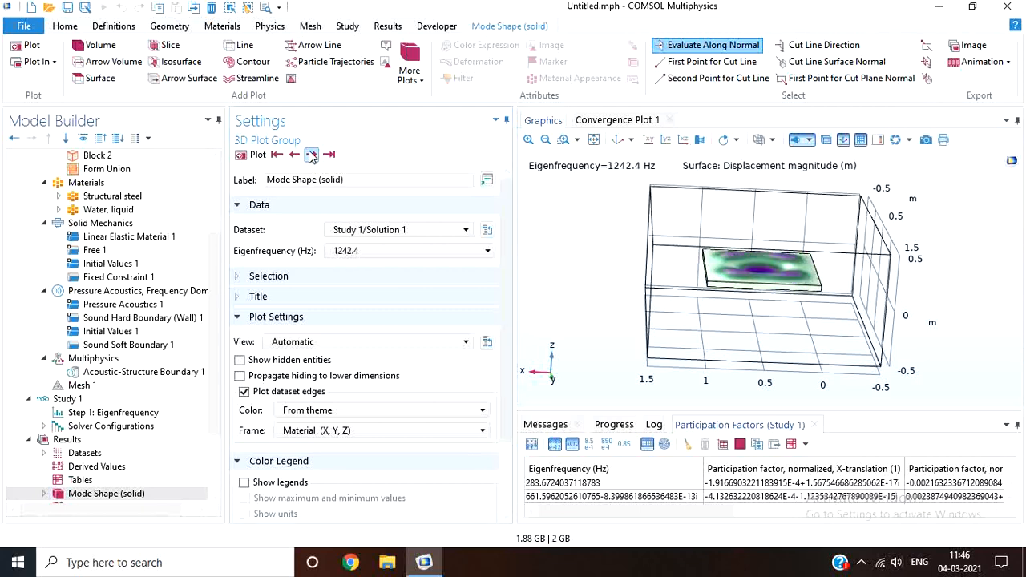
left_click(311, 154)
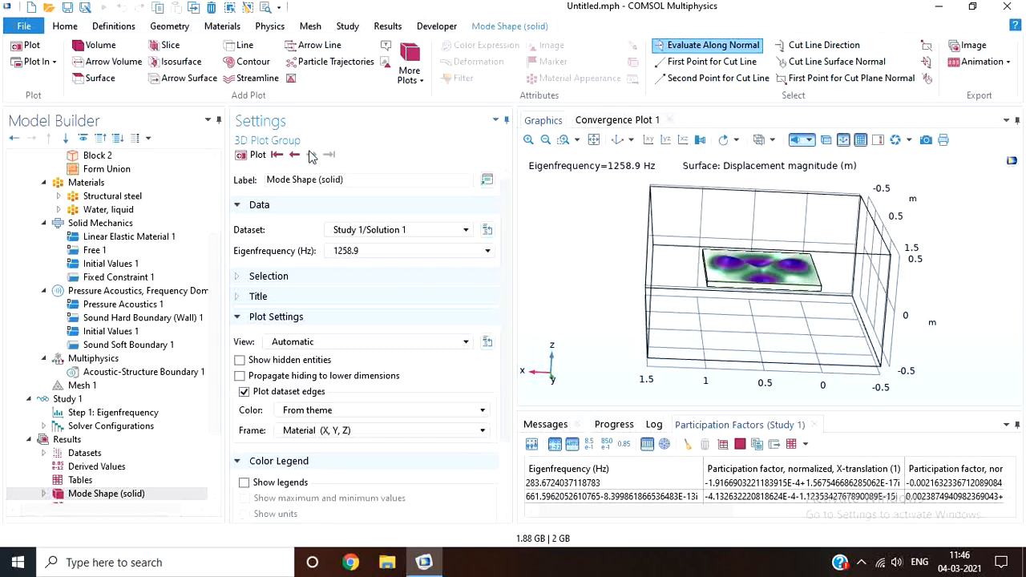
mouse_move(607, 249)
left_mouse_down()
mouse_move(609, 222)
mouse_move(623, 235)
mouse_move(589, 253)
mouse_move(614, 246)
mouse_move(600, 230)
mouse_move(591, 244)
left_mouse_up()
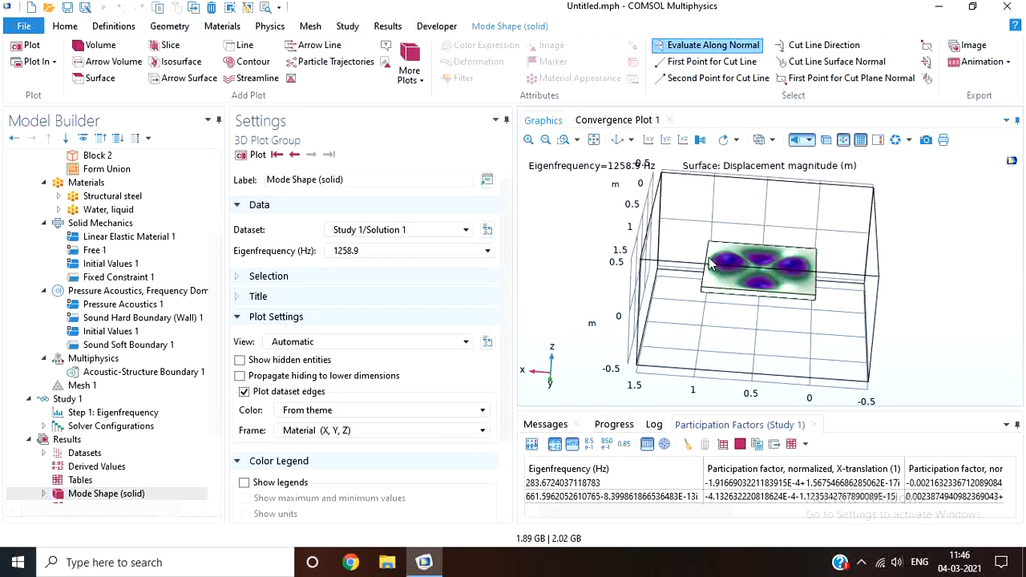
mouse_move(561, 263)
left_mouse_down()
mouse_move(584, 233)
mouse_move(648, 235)
mouse_move(582, 238)
mouse_move(582, 270)
mouse_move(577, 234)
mouse_move(573, 250)
left_mouse_up()
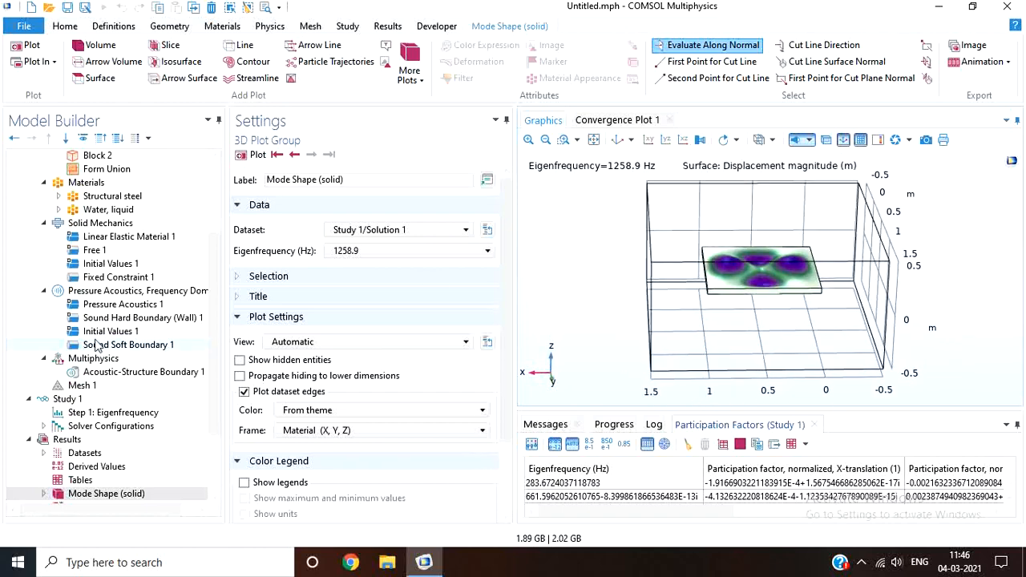
Delete the Eigenfrequency step from Study 1
left_click_drag(221, 331, 220, 405)
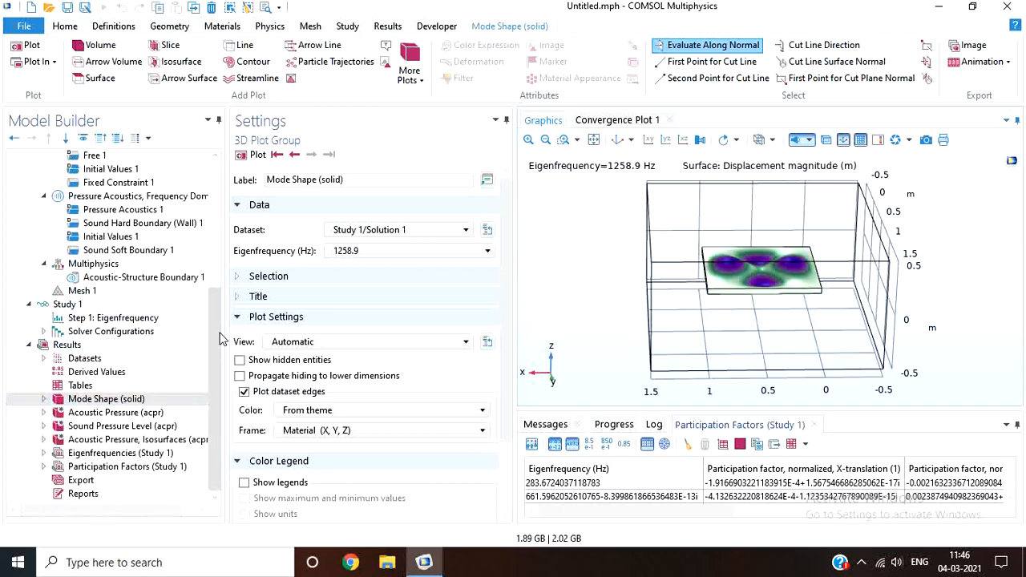
mouse_move(220, 340)
left_mouse_down()
mouse_move(218, 221)
mouse_move(218, 323)
left_mouse_up()
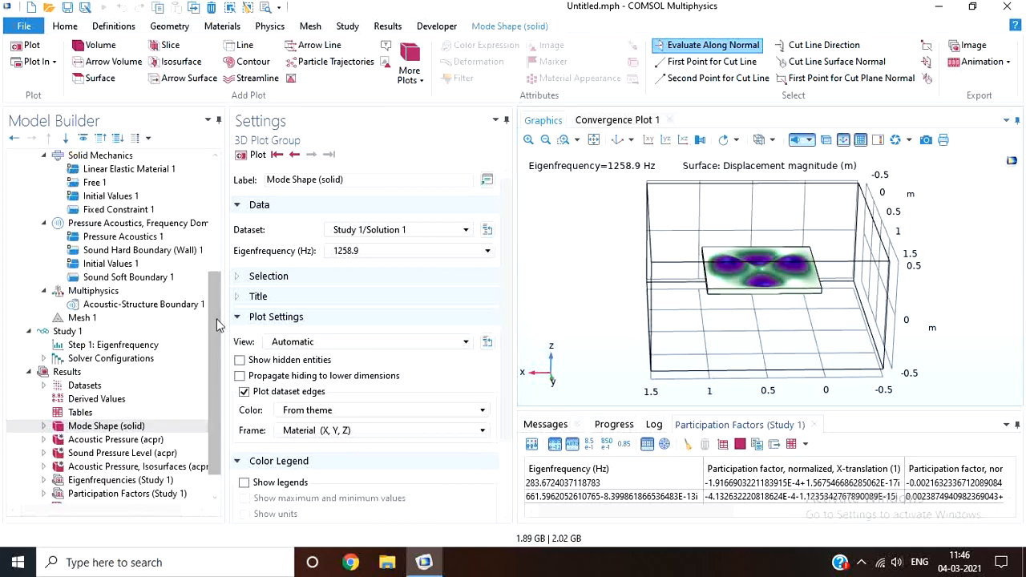
left_click(126, 350)
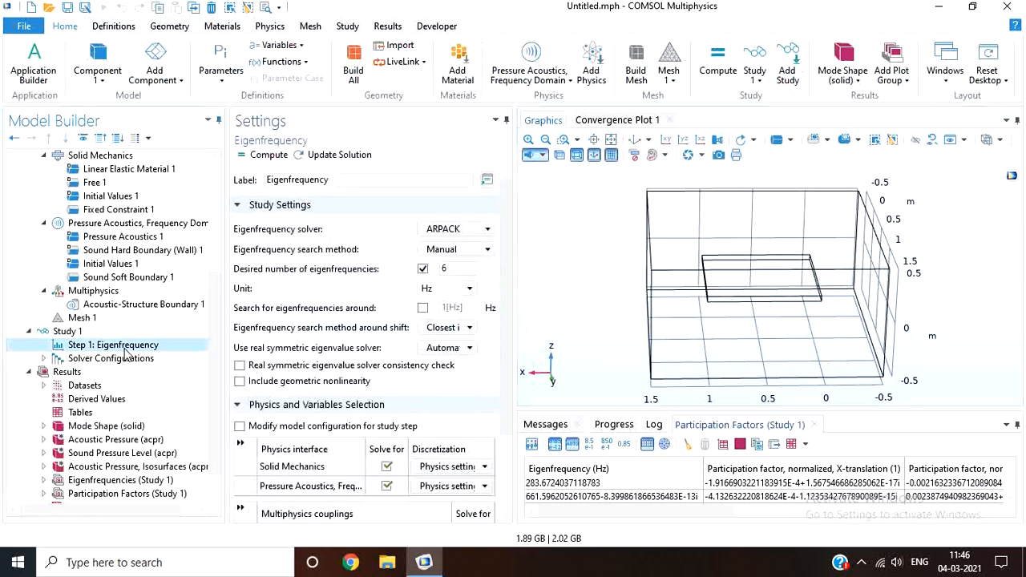
right_click(126, 353)
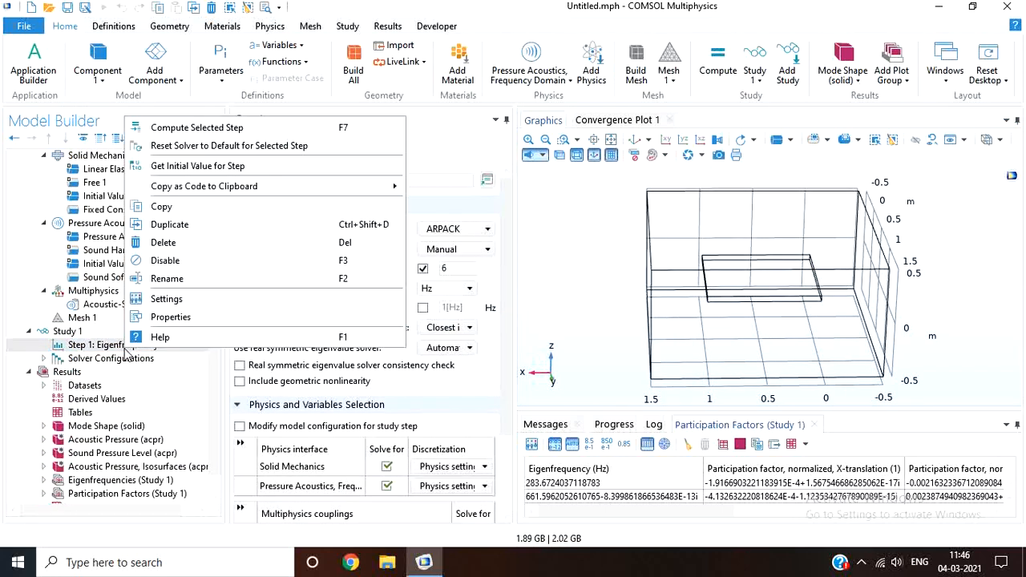
left_click(241, 247)
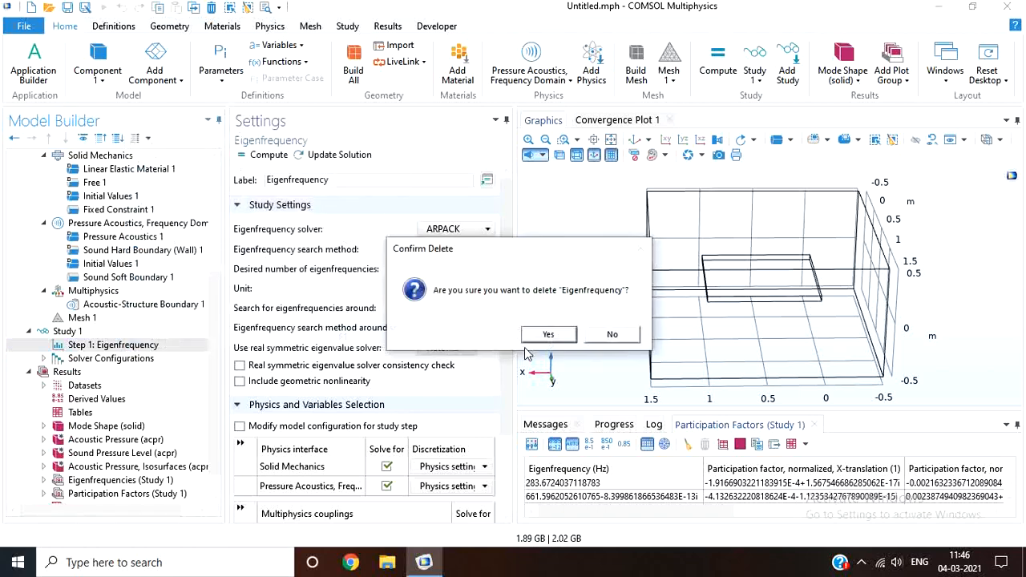
left_click(548, 337)
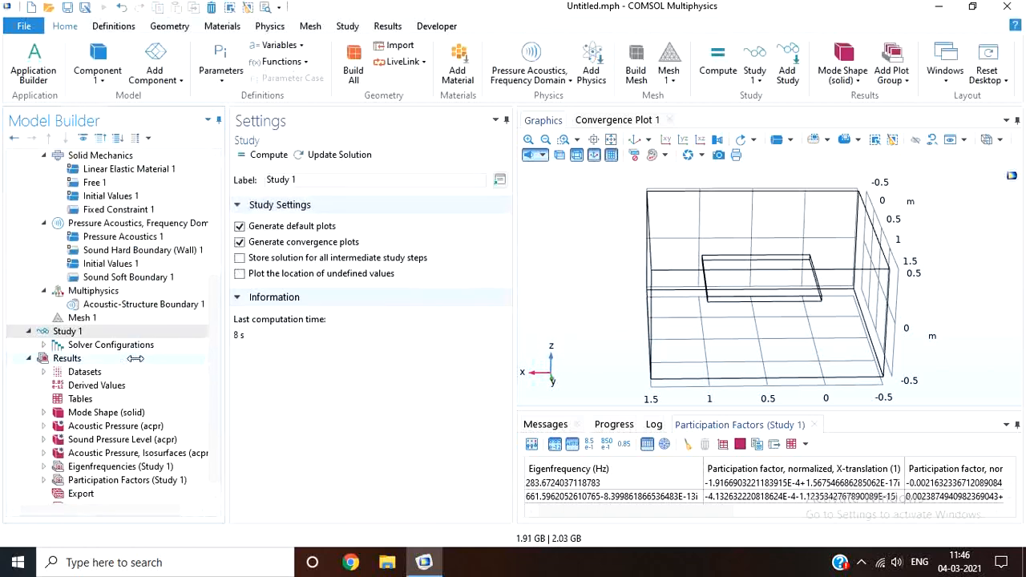
Delete the remaining solver configurations of Study 1 and remove the result nodes associated with the study
left_click(133, 346)
right_click(136, 349)
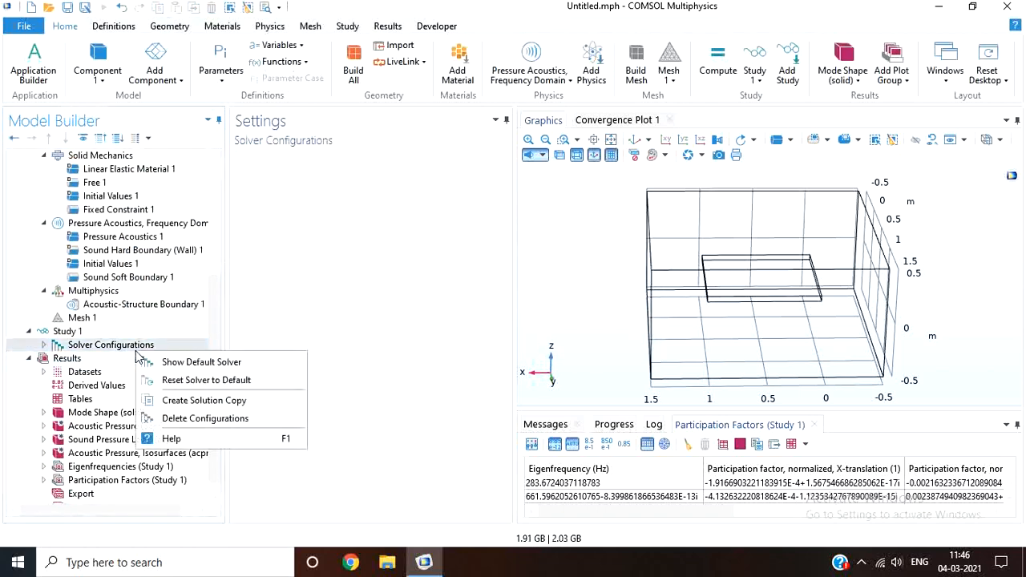
left_click(172, 418)
left_click(542, 336)
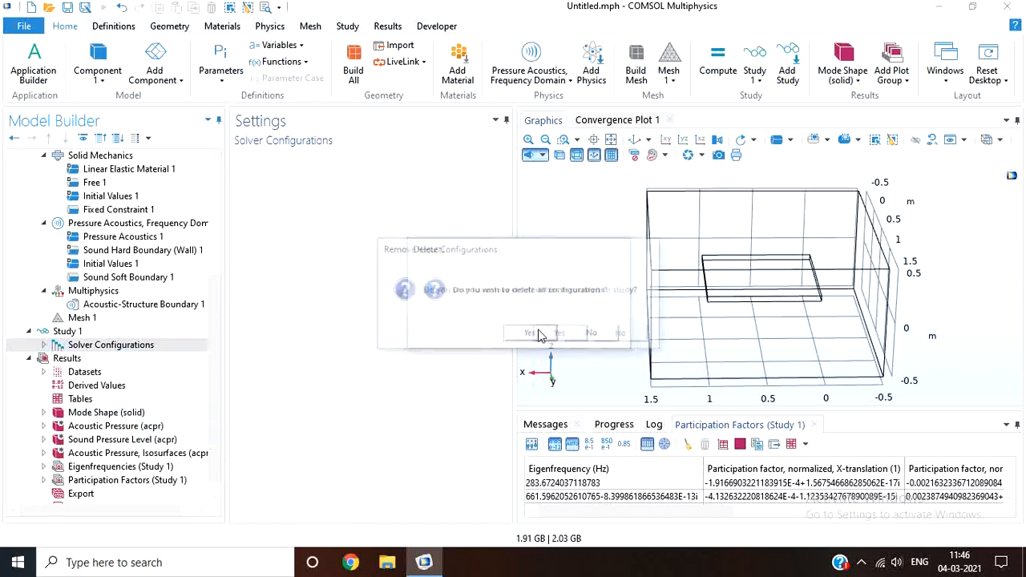
left_click(542, 336)
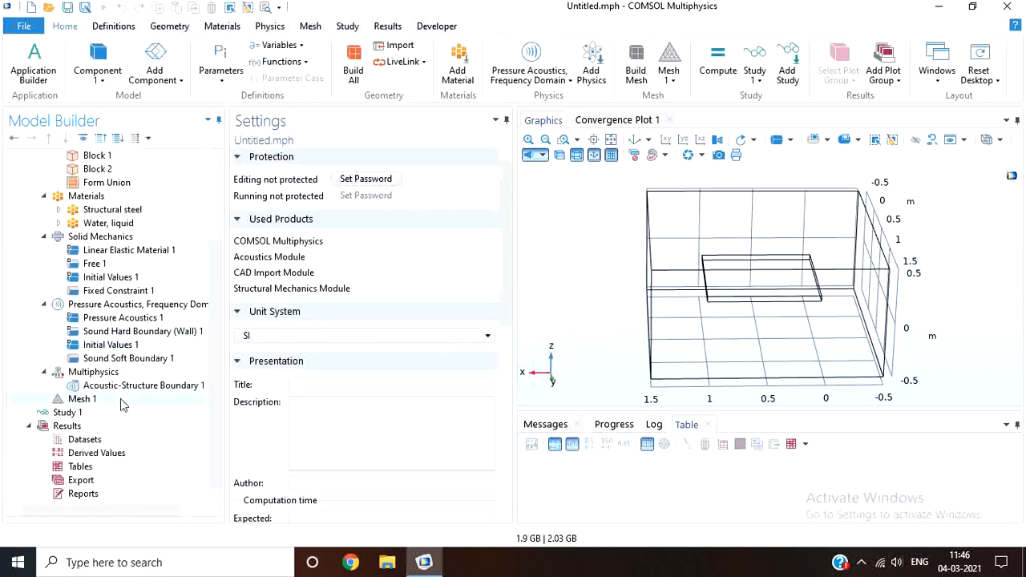
Add a Frequency Domain study step to Study 1
left_click(76, 412)
right_click(122, 420)
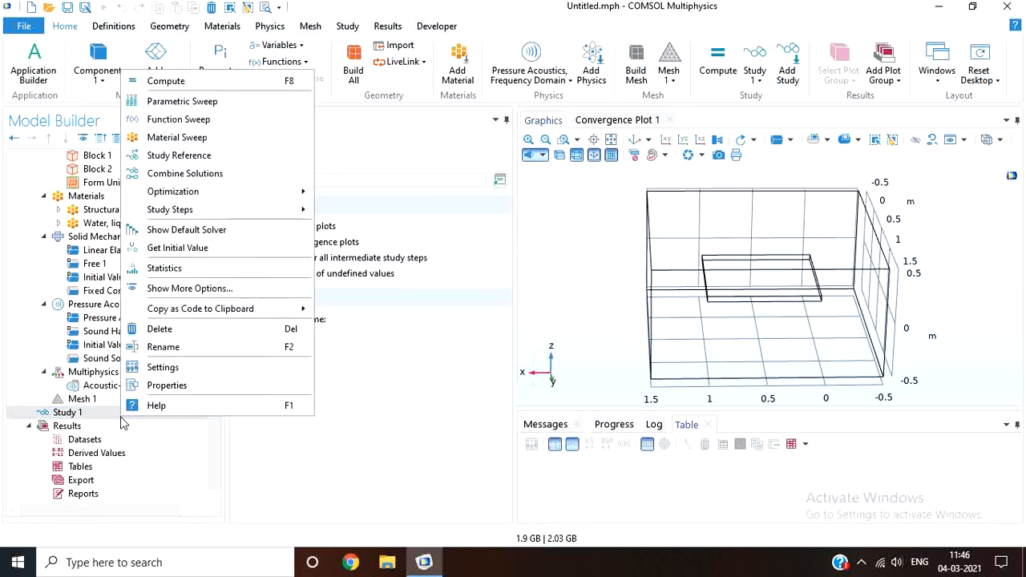
mouse_move(239, 213)
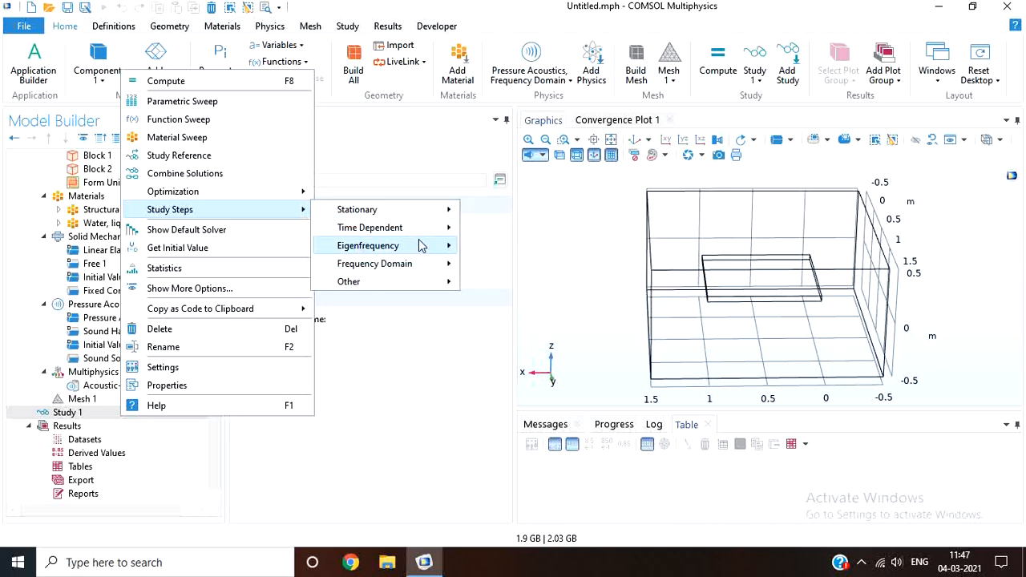
mouse_move(421, 267)
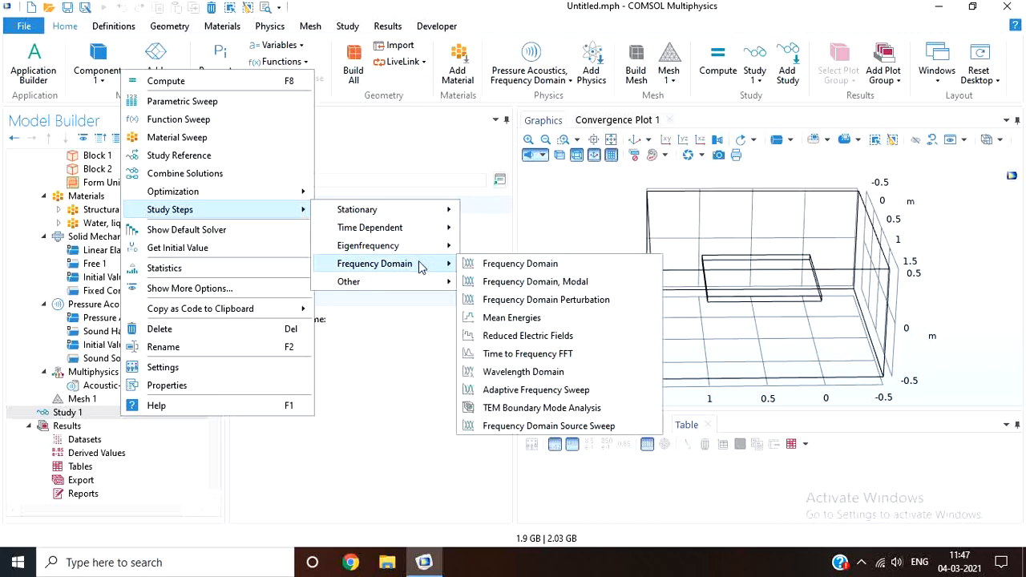
left_click(503, 265)
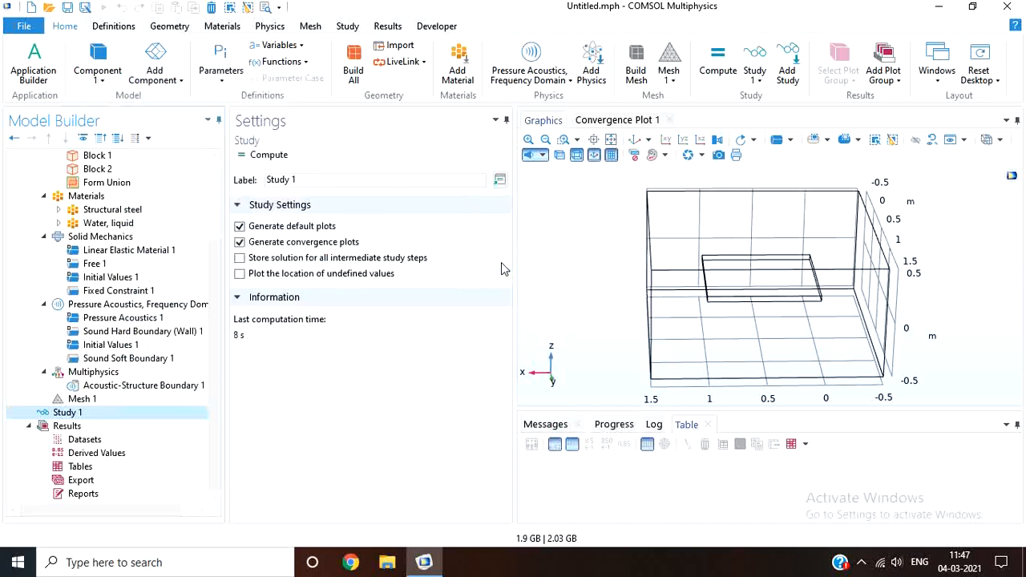
Delete the Pressure Acoustics, Frequency Domain interface from Component 1
left_click(125, 305)
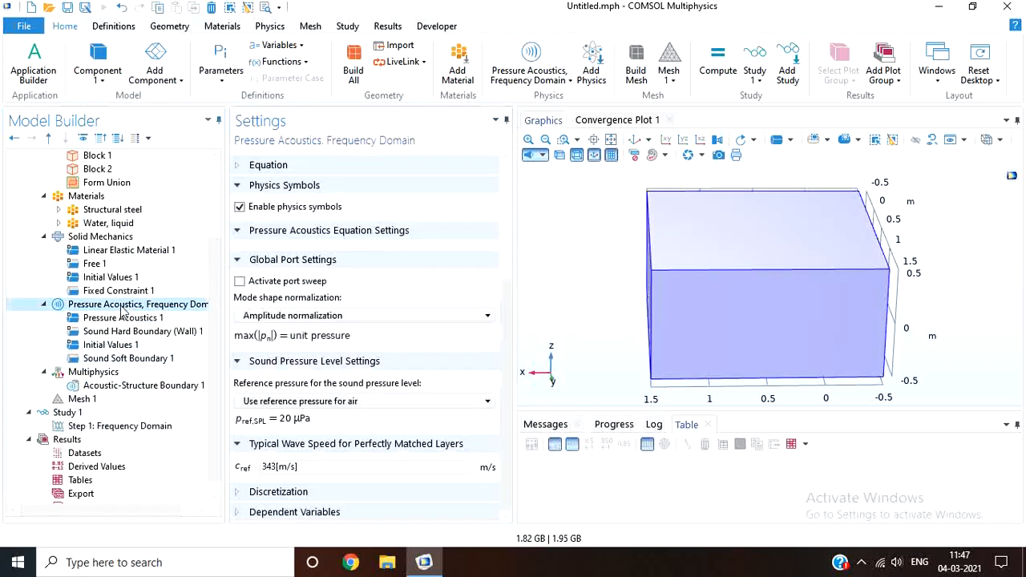
right_click(122, 311)
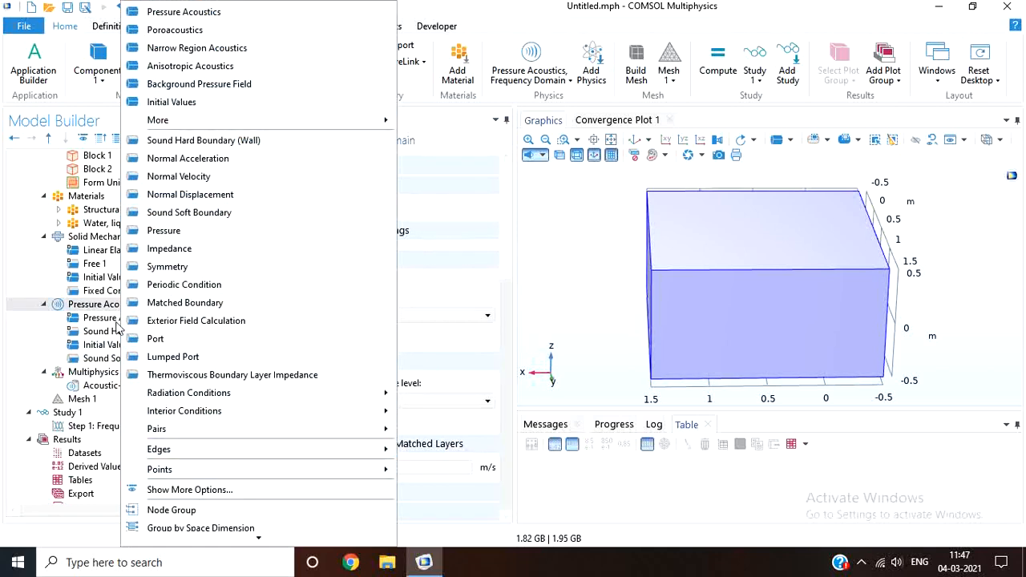
mouse_move(193, 542)
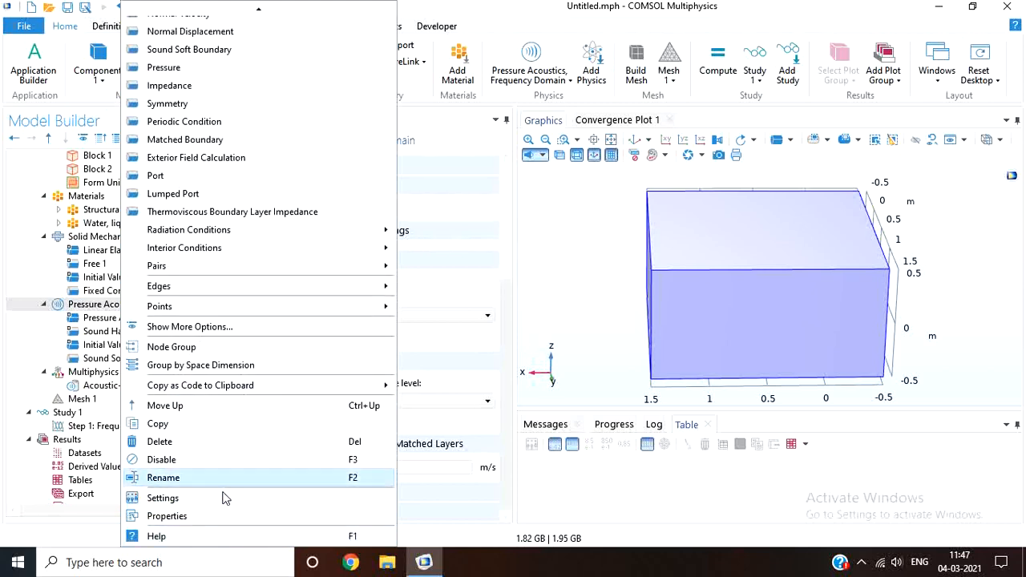
left_click(211, 441)
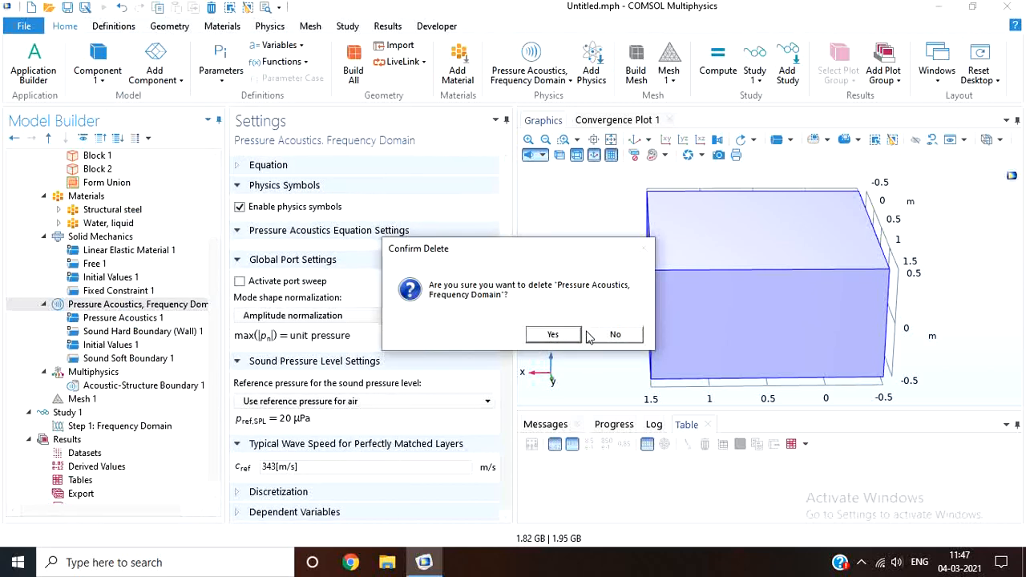
left_click(554, 335)
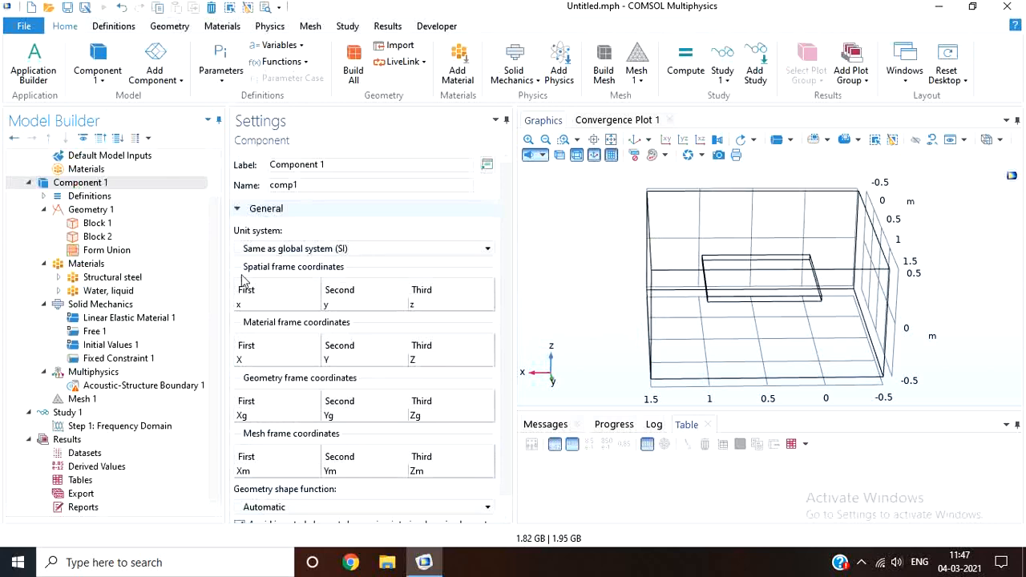
Delete Block 2, the surrounding water domain, from Geometry 1 and fit the remaining plate in view
left_click(118, 237)
right_click(118, 235)
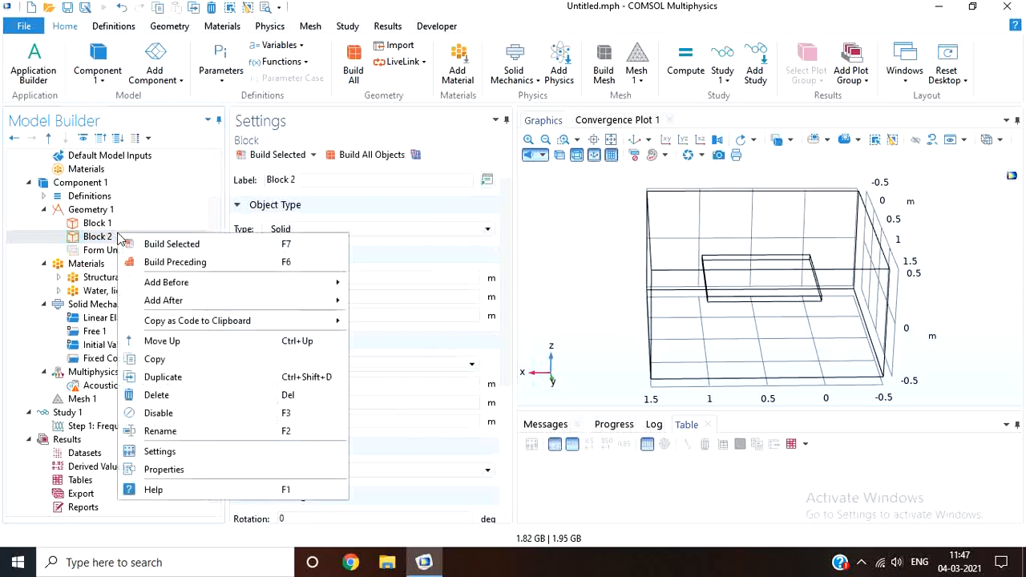
left_click(200, 395)
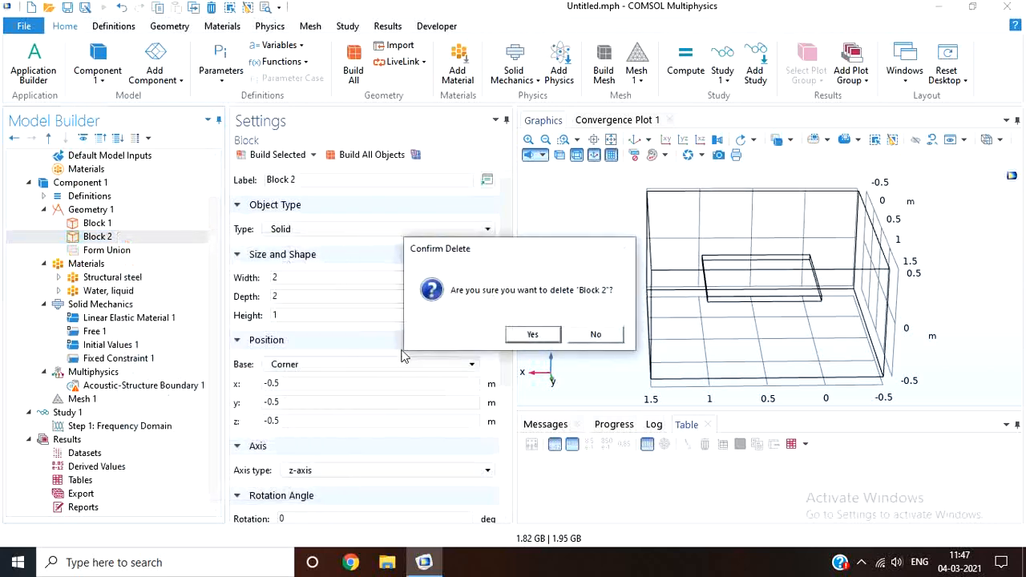
left_click(511, 335)
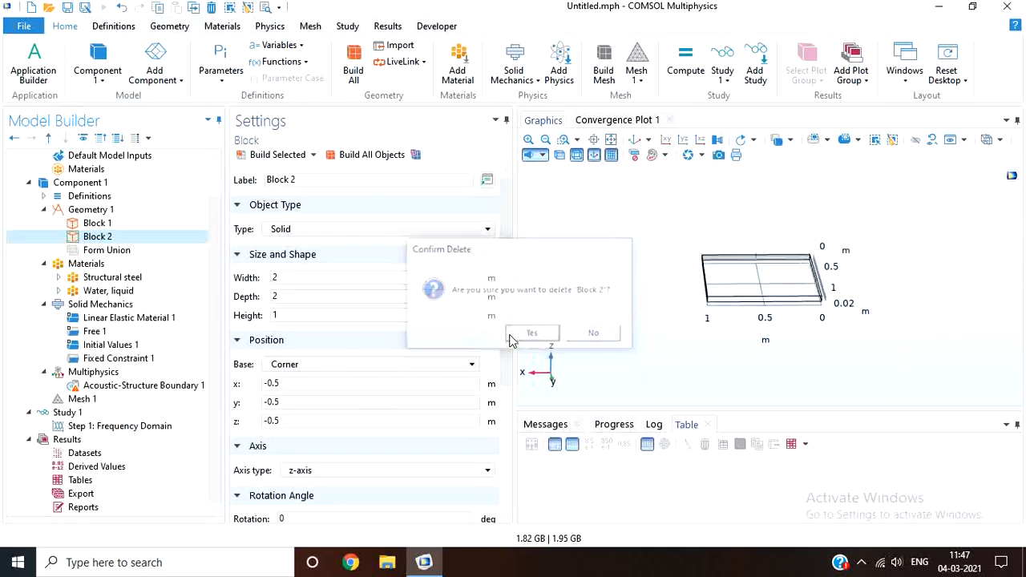
left_click(611, 139)
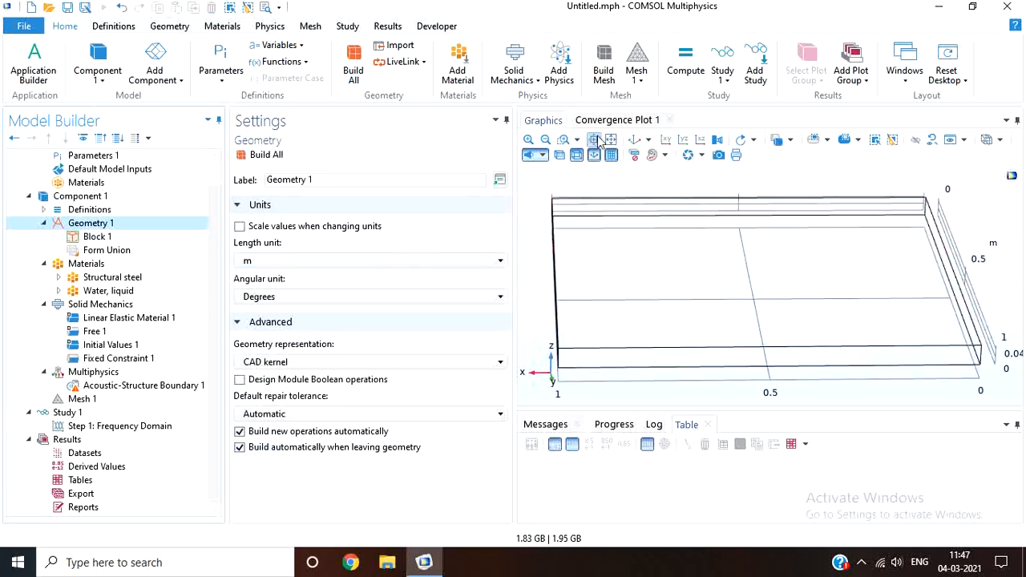
Delete the Acoustic-Structure Boundary 1 coupling from the Multiphysics node
left_click(147, 362)
left_click(146, 388)
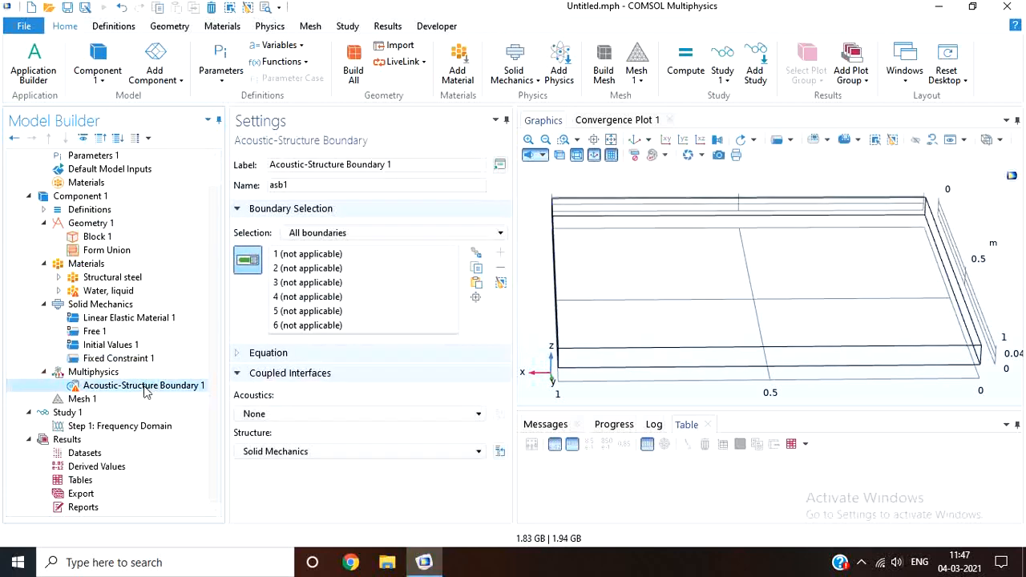
right_click(147, 390)
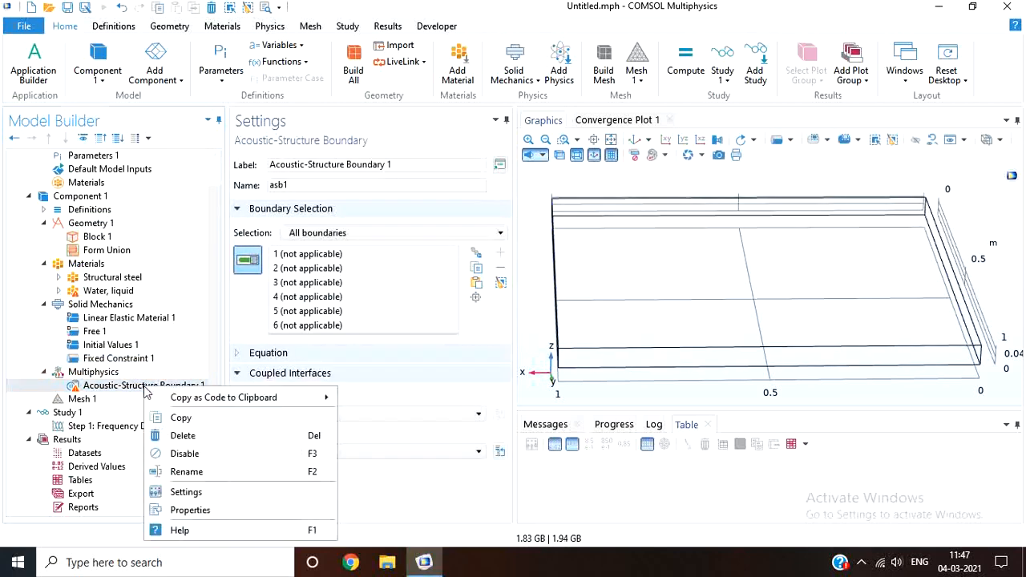
left_click(184, 436)
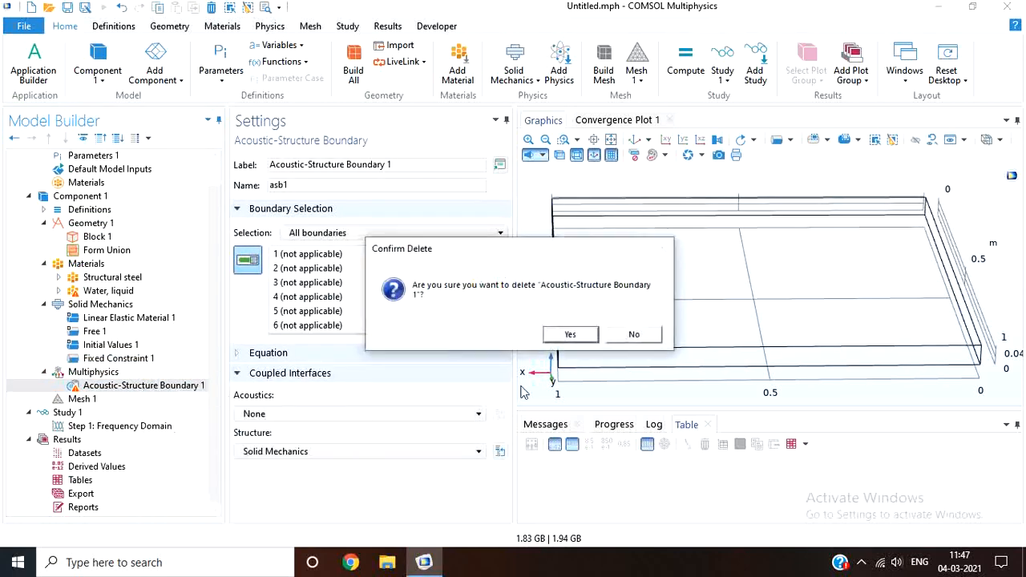
left_click(570, 335)
Remove boundaries 5, 2 and 6 from Fixed Constraint 1 so that only boundary 1 stays fixed
left_click(138, 386)
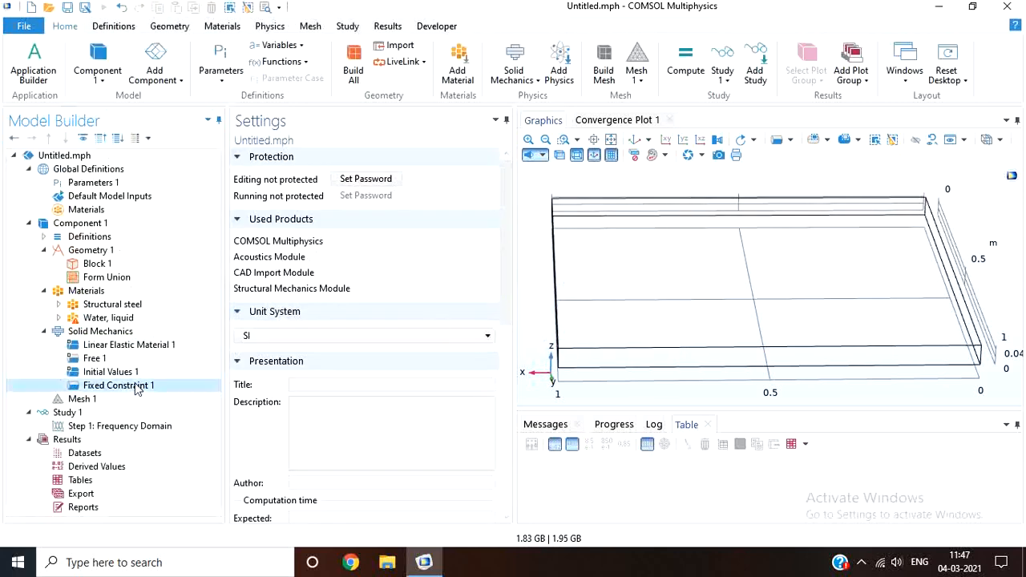
left_click(278, 265)
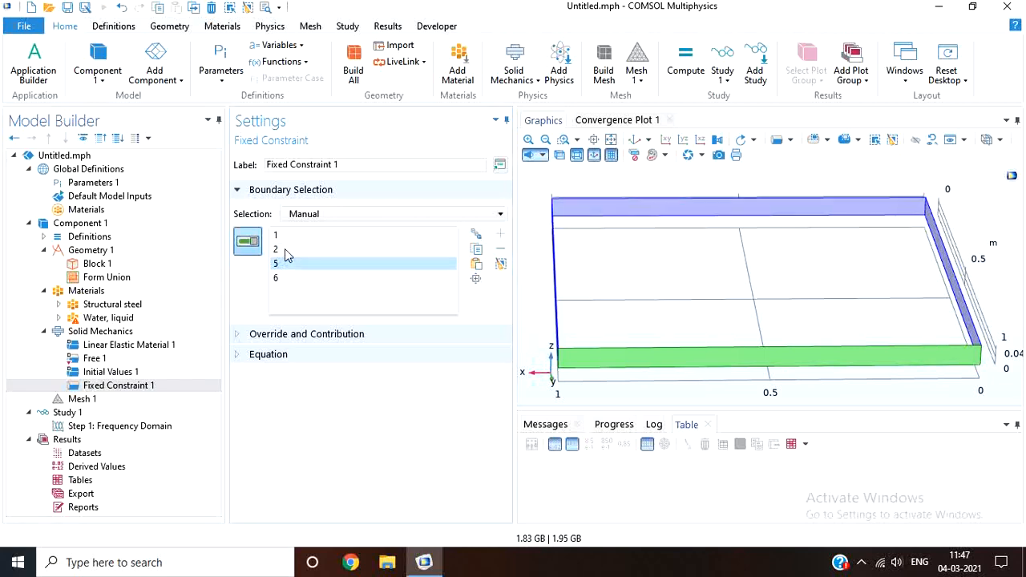
left_click(500, 249)
left_click(378, 250)
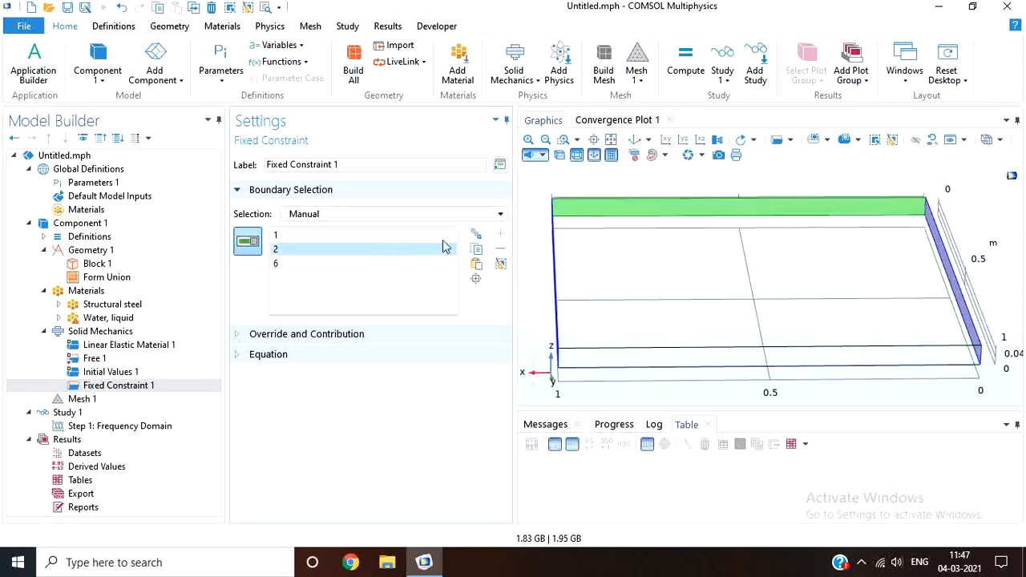
left_click(500, 249)
left_click(360, 249)
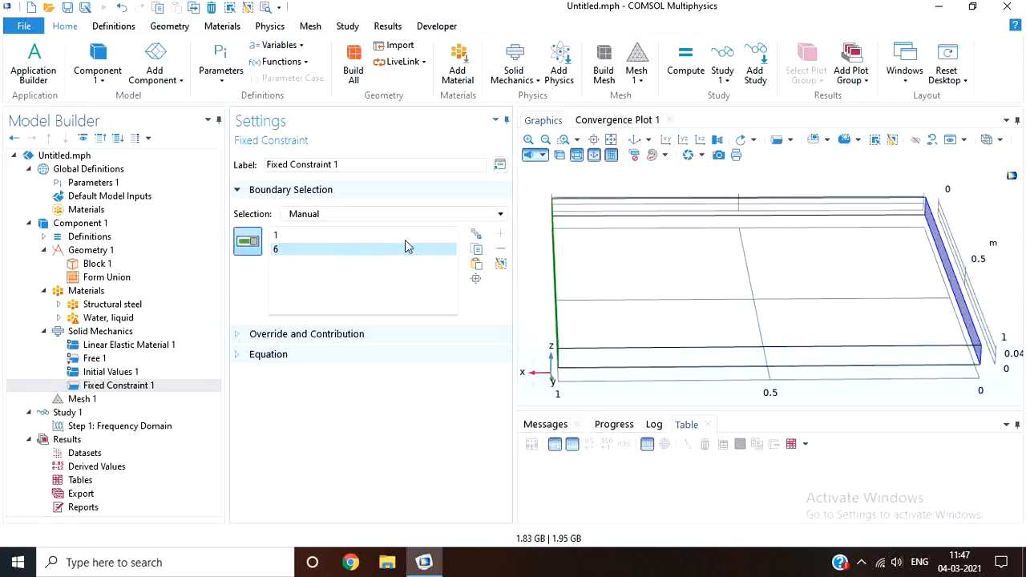
left_click(500, 249)
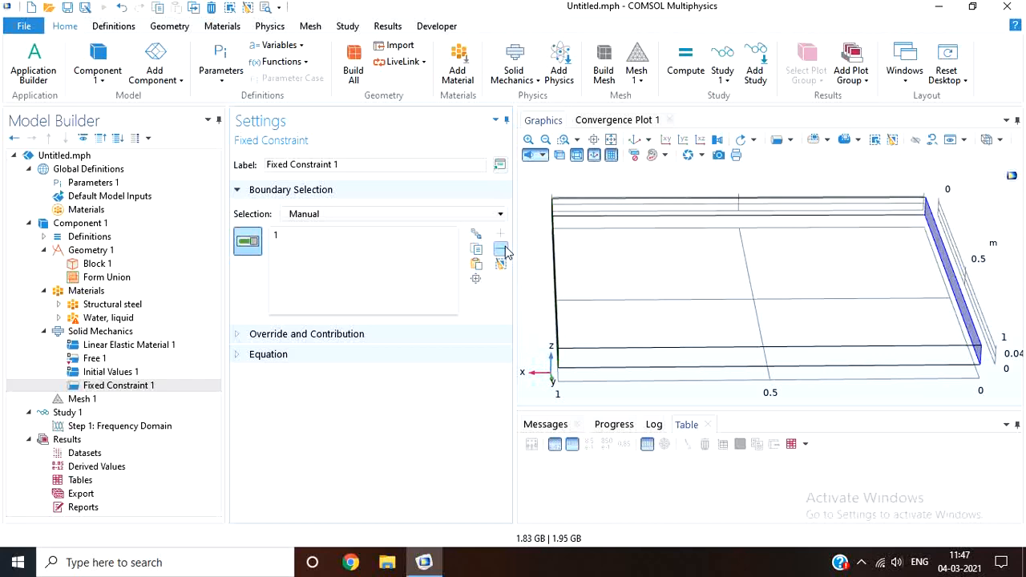
left_click_drag(543, 304, 561, 279)
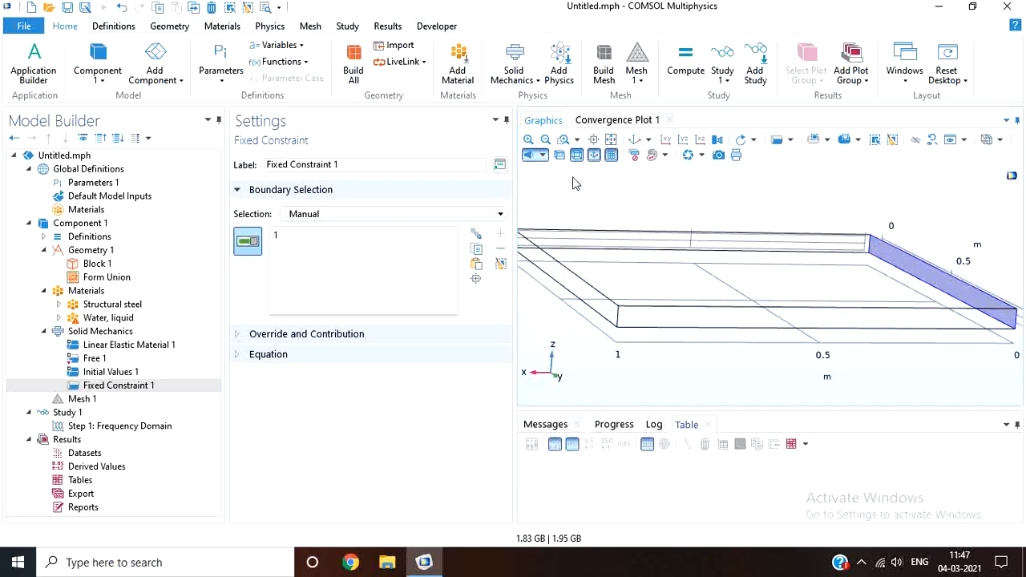
left_click(610, 139)
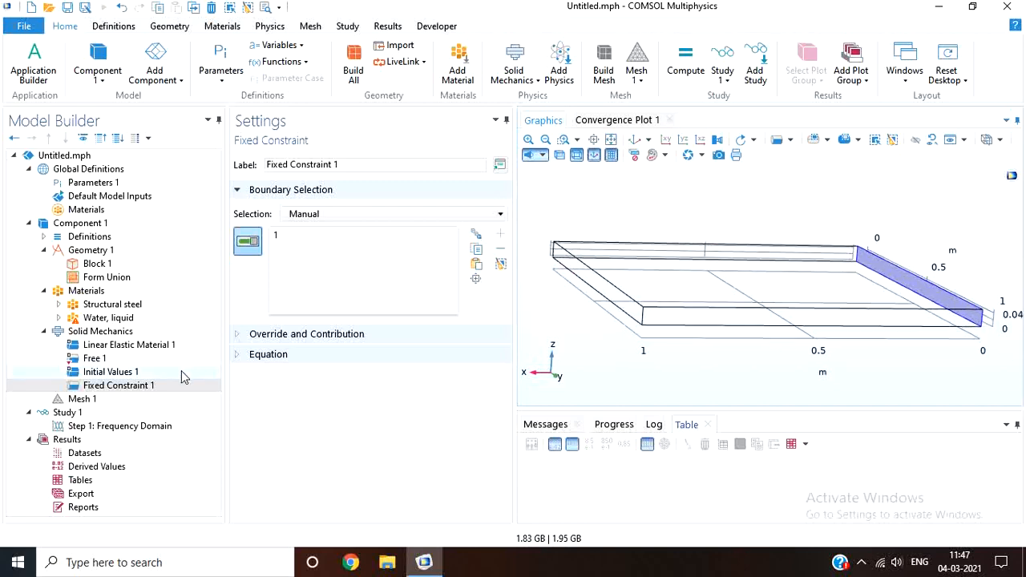
Add a Boundary Load to Solid Mechanics on the plate's top face, with a z force per unit area of 10 N/m²
left_click(152, 428)
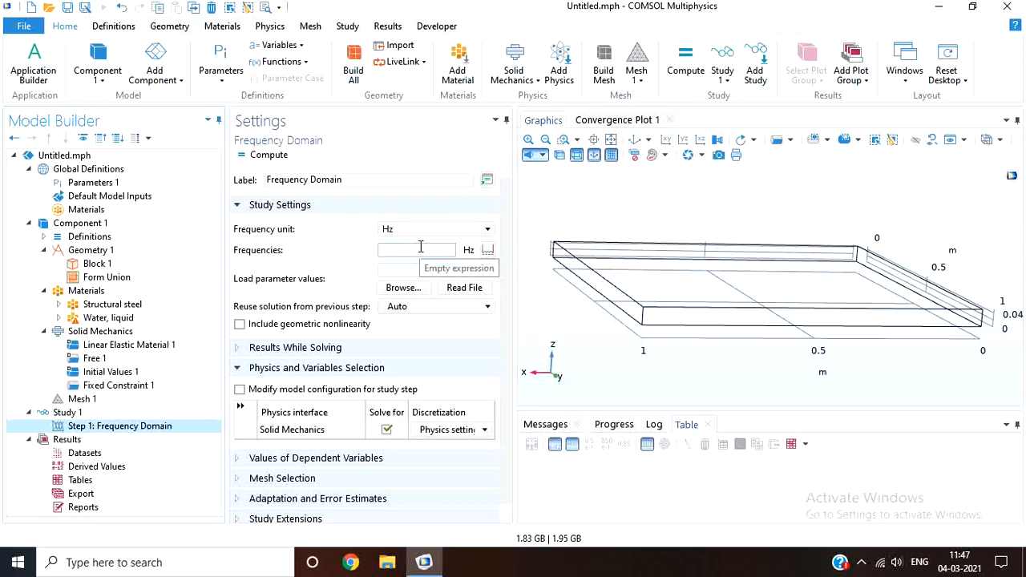
left_click(101, 331)
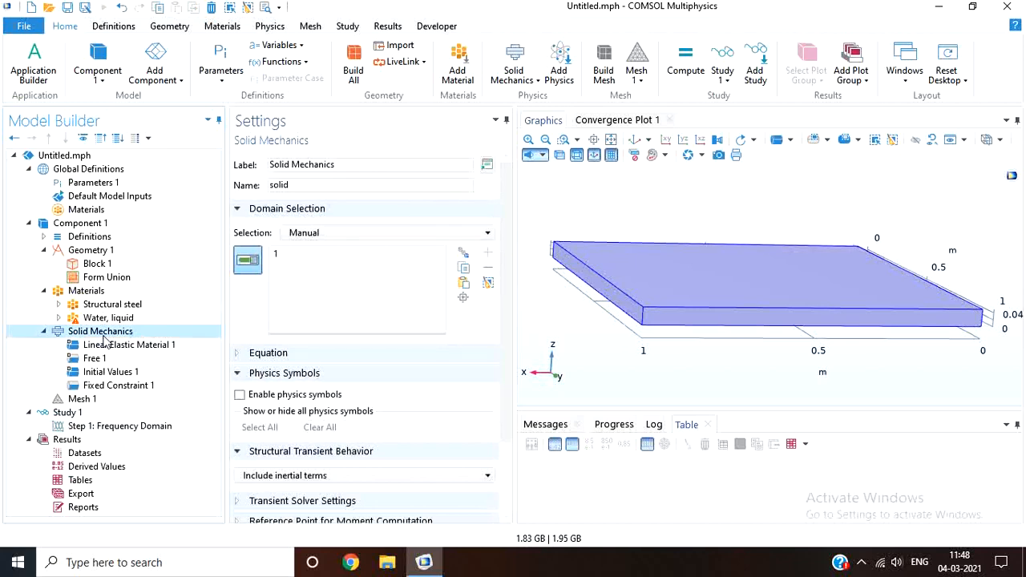
right_click(104, 339)
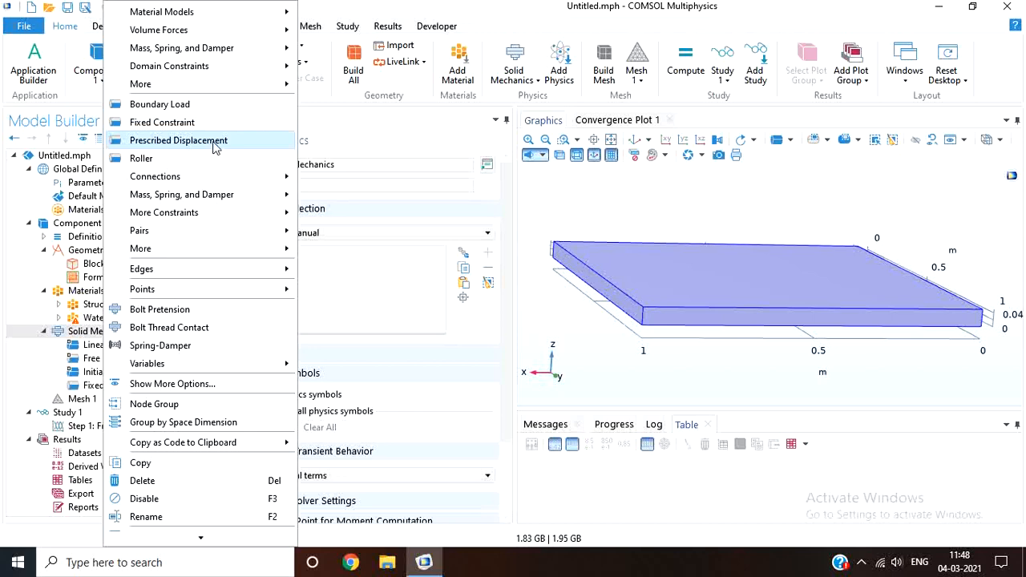
left_click(219, 113)
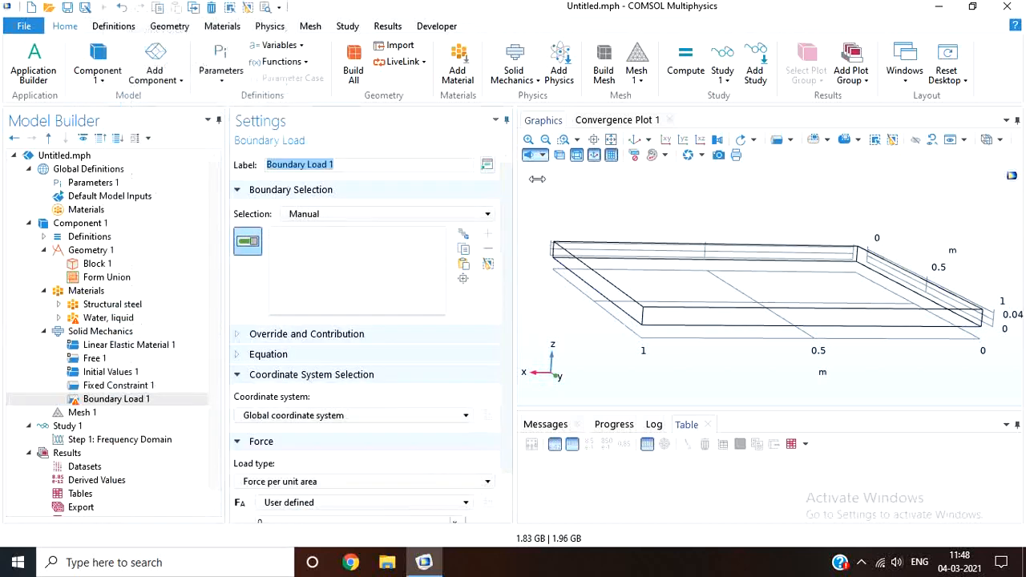
left_click(719, 282)
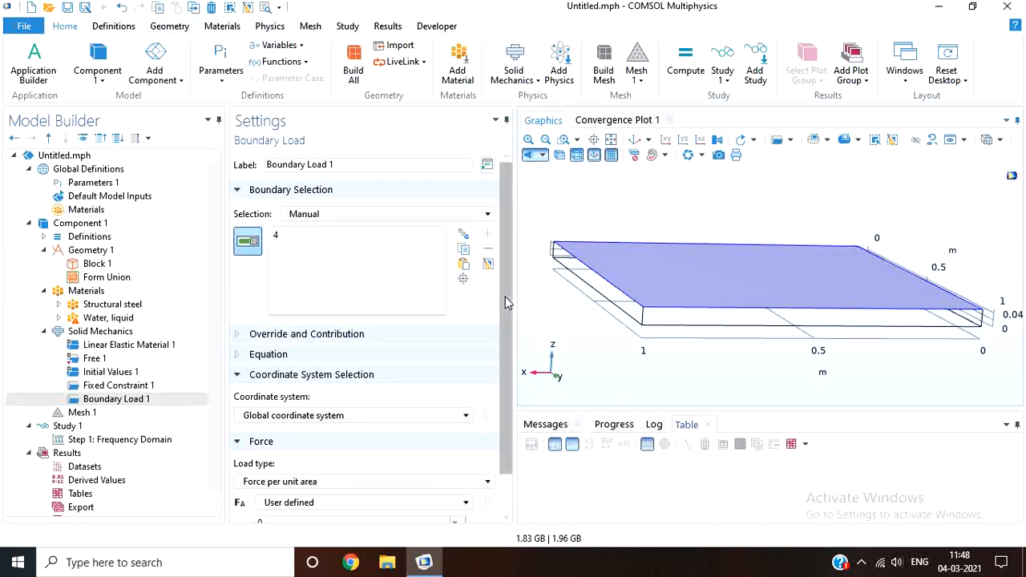
scroll(507, 298, "down", 1)
left_click(324, 508)
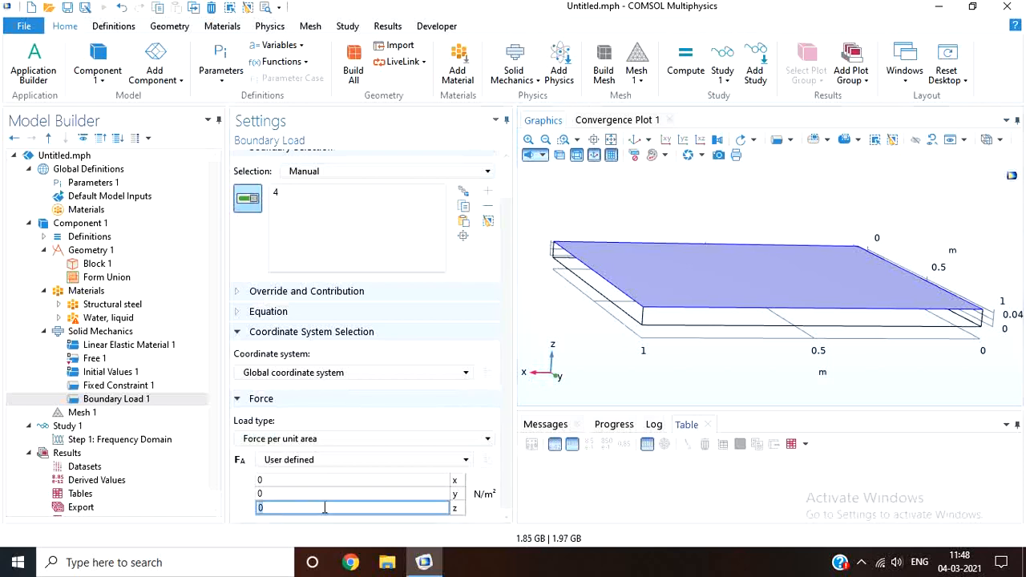
type("10")
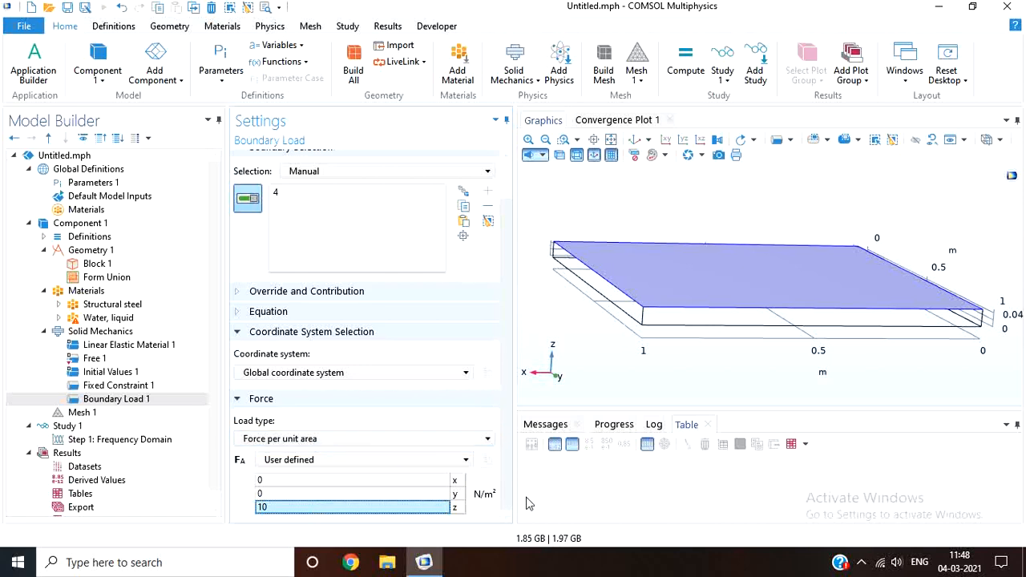
Define the Frequency Domain step's frequencies as a range from 0 to 50 Hz in steps of 1 Hz
left_click(112, 439)
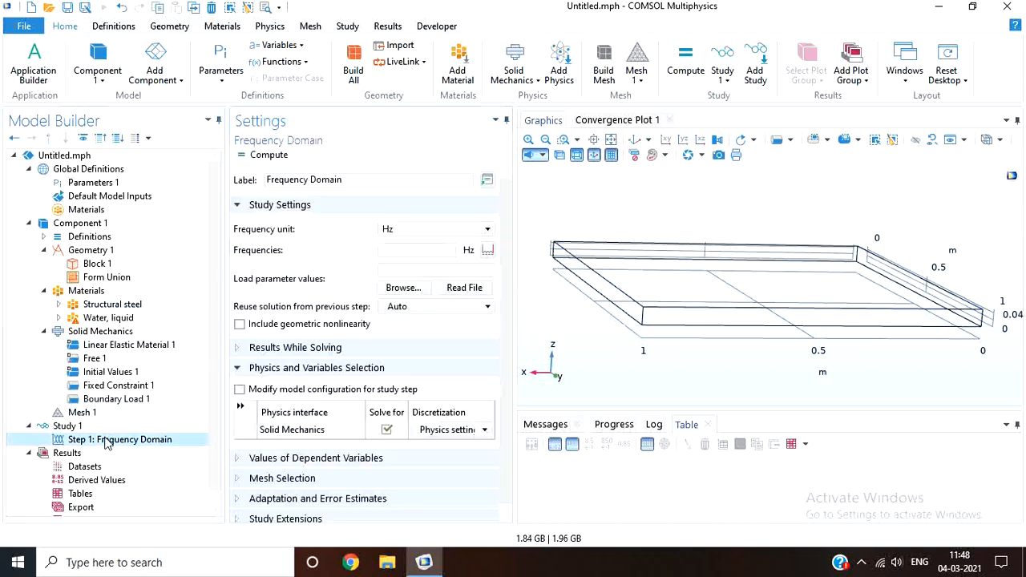
left_click(486, 252)
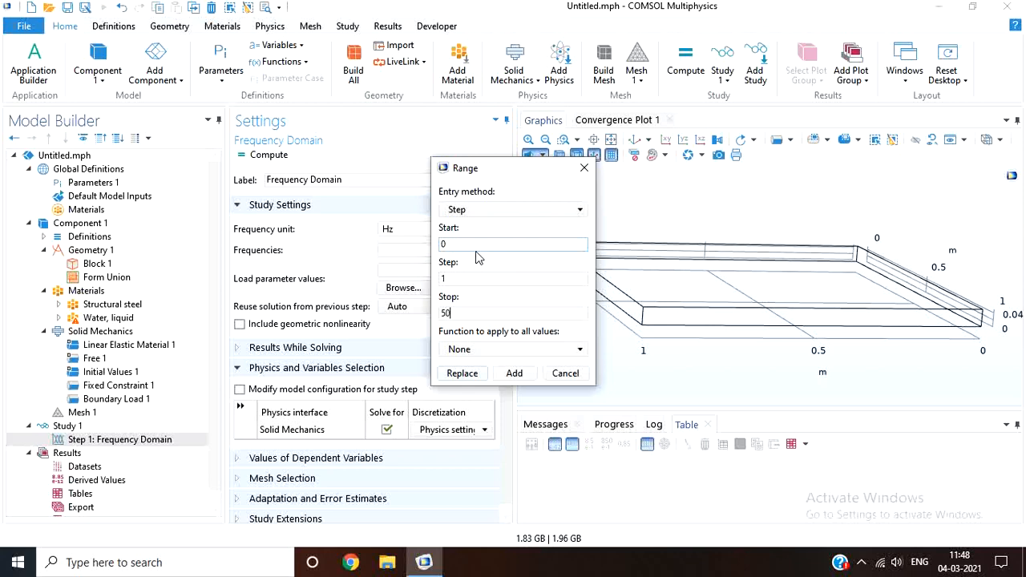
left_click(513, 374)
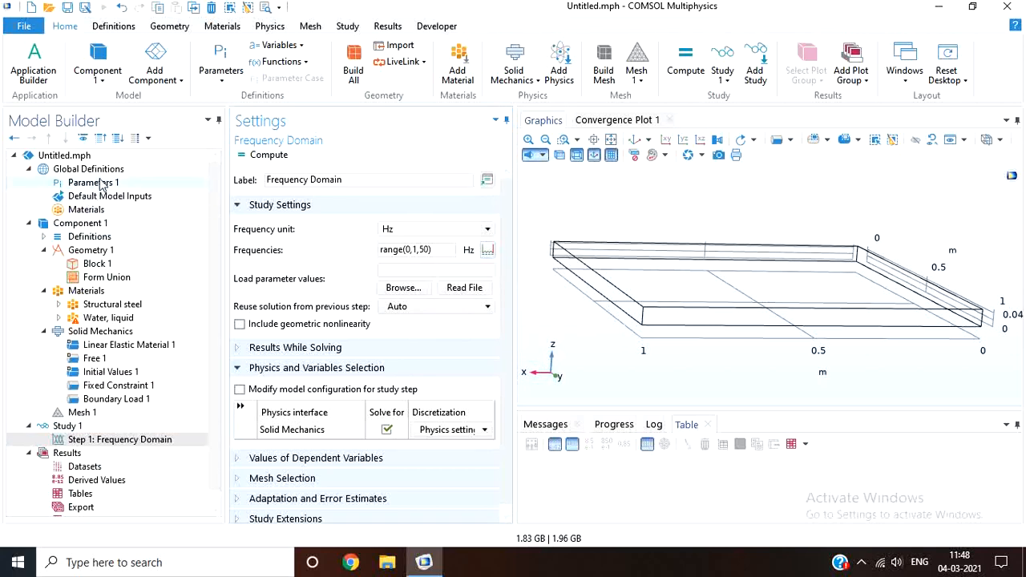
Delete Participation Factors 1 from the Definitions of Component 1
left_click(45, 237)
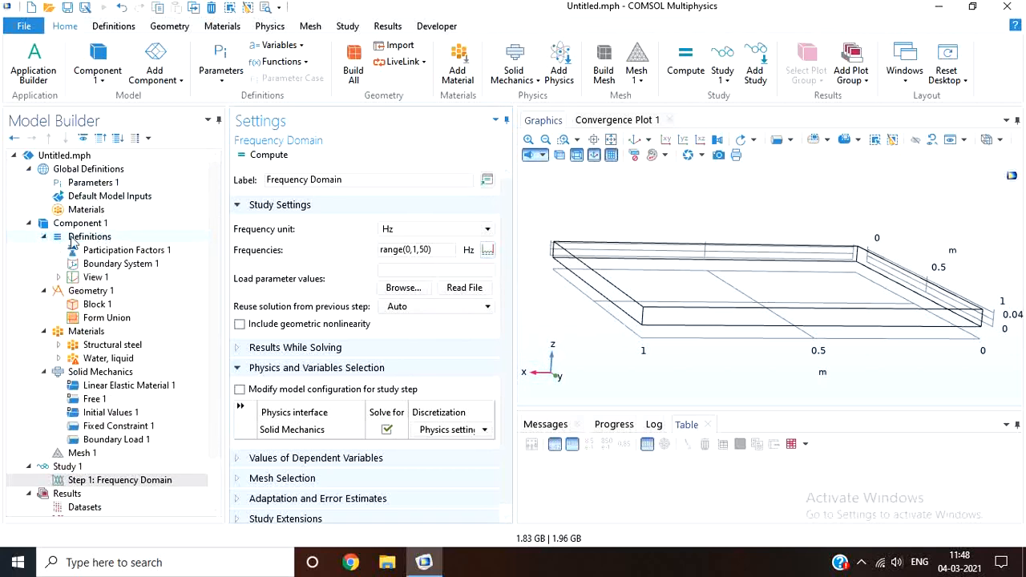
left_click(98, 239)
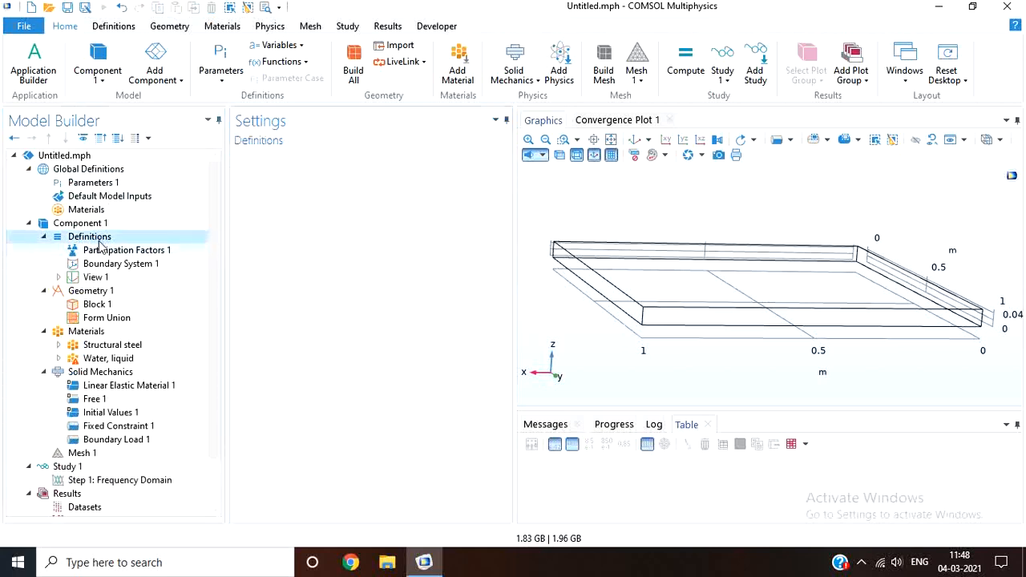
left_click(101, 249)
right_click(103, 252)
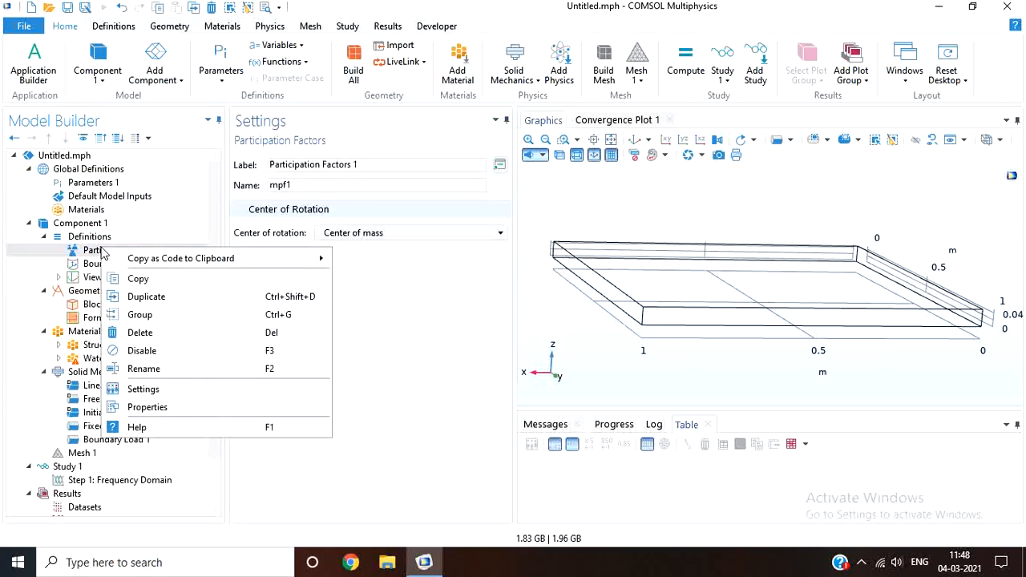
left_click(160, 334)
left_click(559, 334)
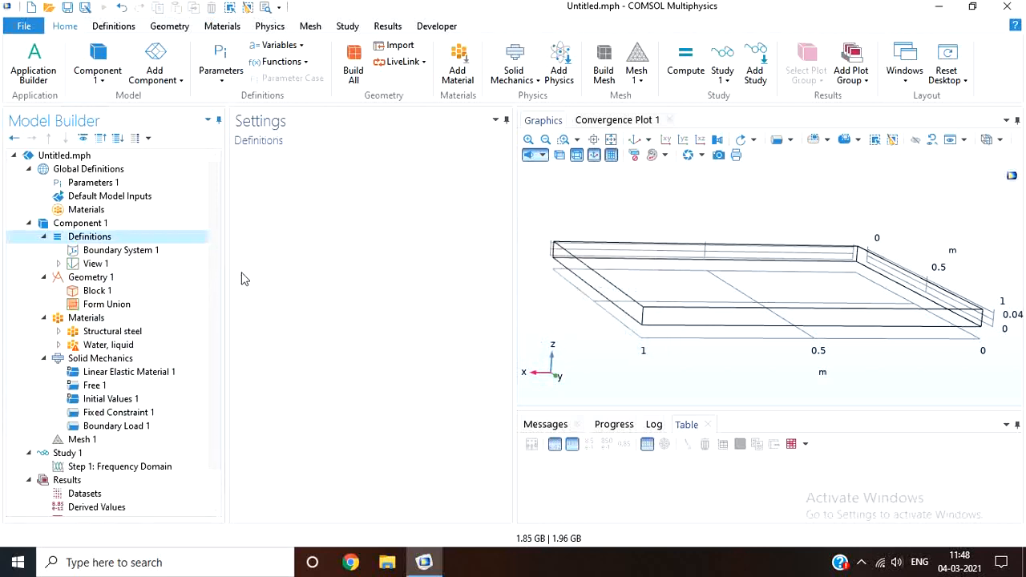
Add a Boundary Point Probe to the Component 1 Definitions on the plate's free end face at x = 1 m
right_click(148, 244)
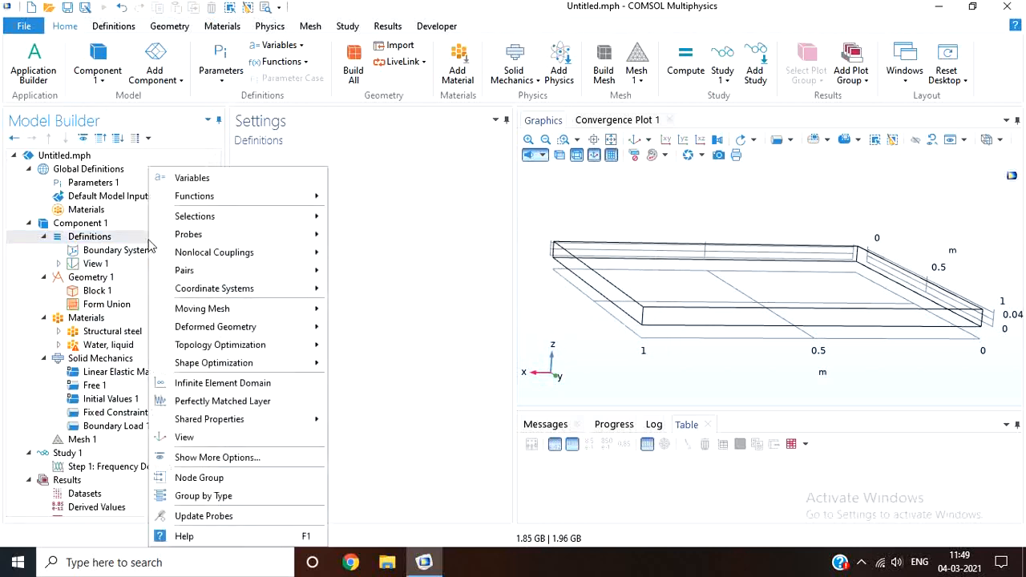
mouse_move(205, 334)
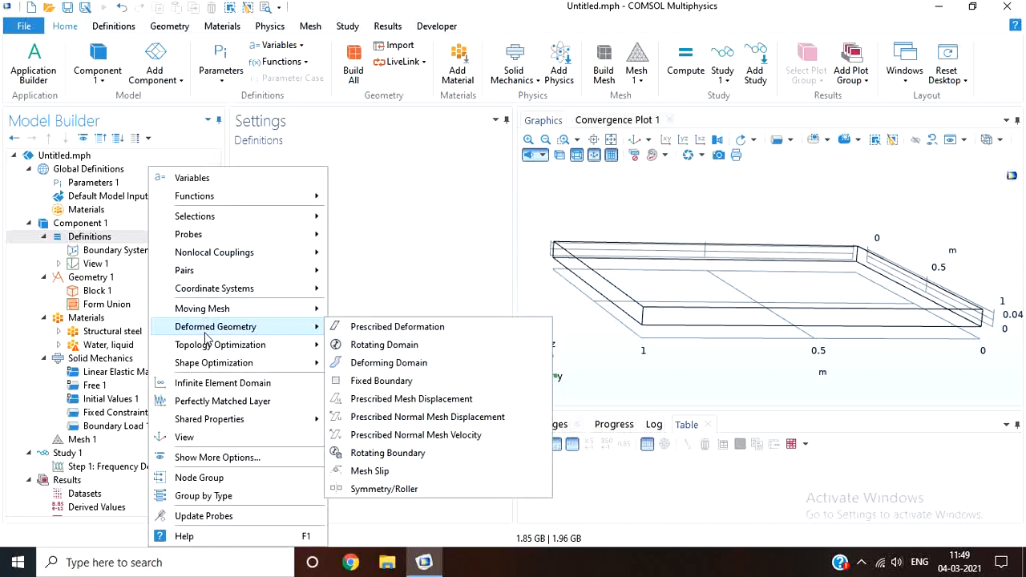
mouse_move(215, 241)
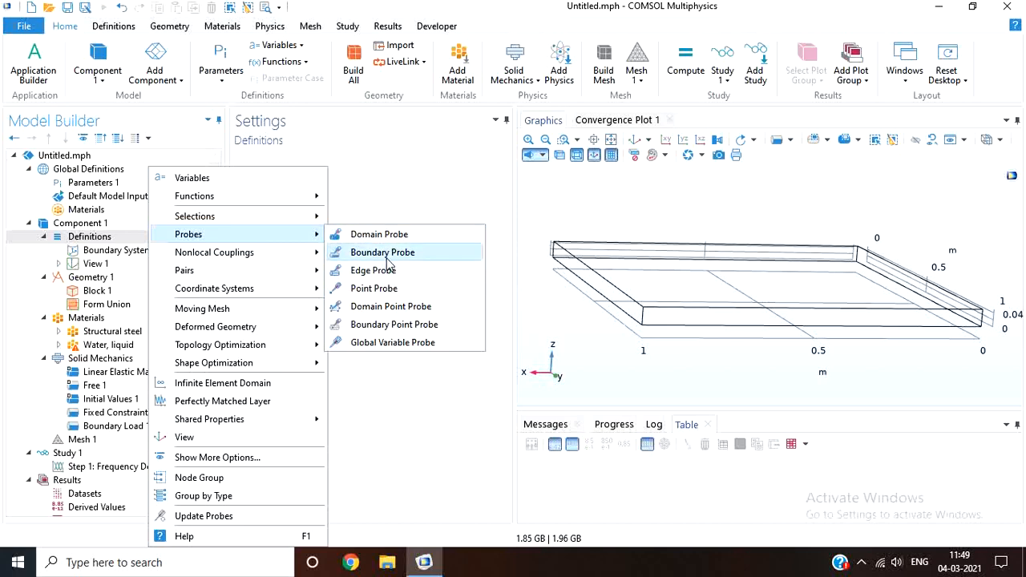
left_click(394, 324)
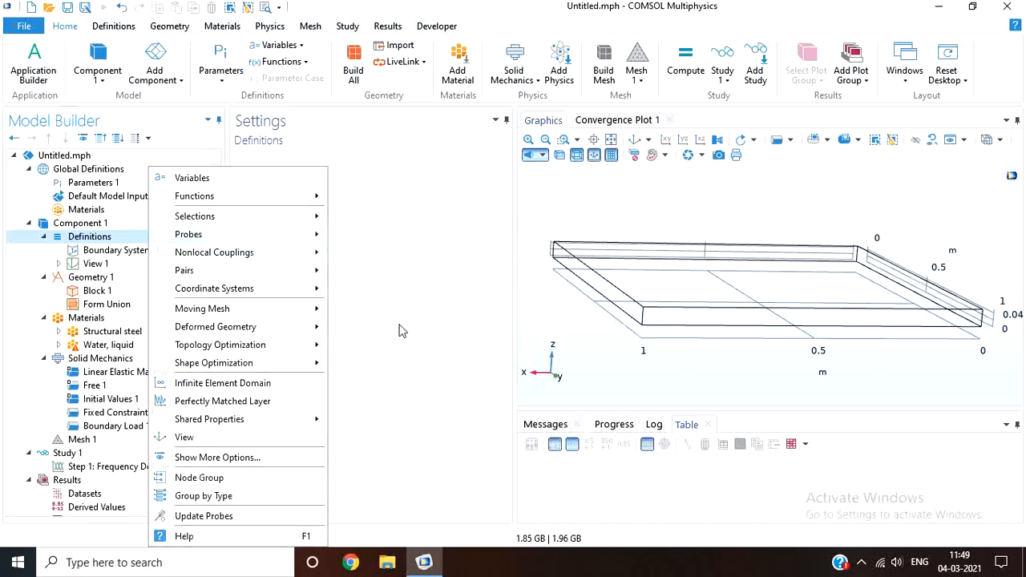
left_click(592, 284)
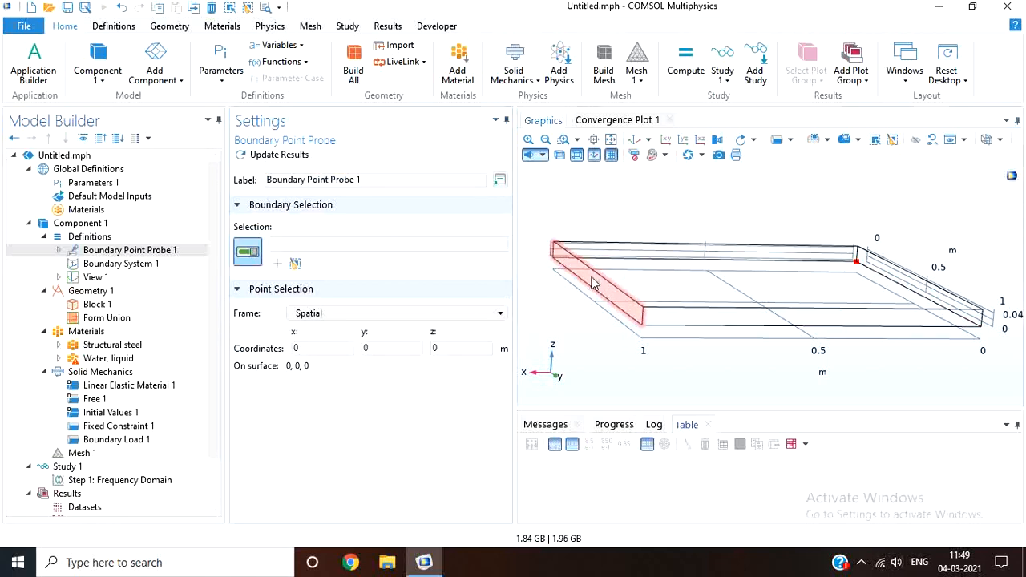
Set the Boundary Point Probe's y coordinate to 0.5 m and its z coordinate to 0.025 m
left_click(400, 347)
key("ctrl+a")
type("0.")
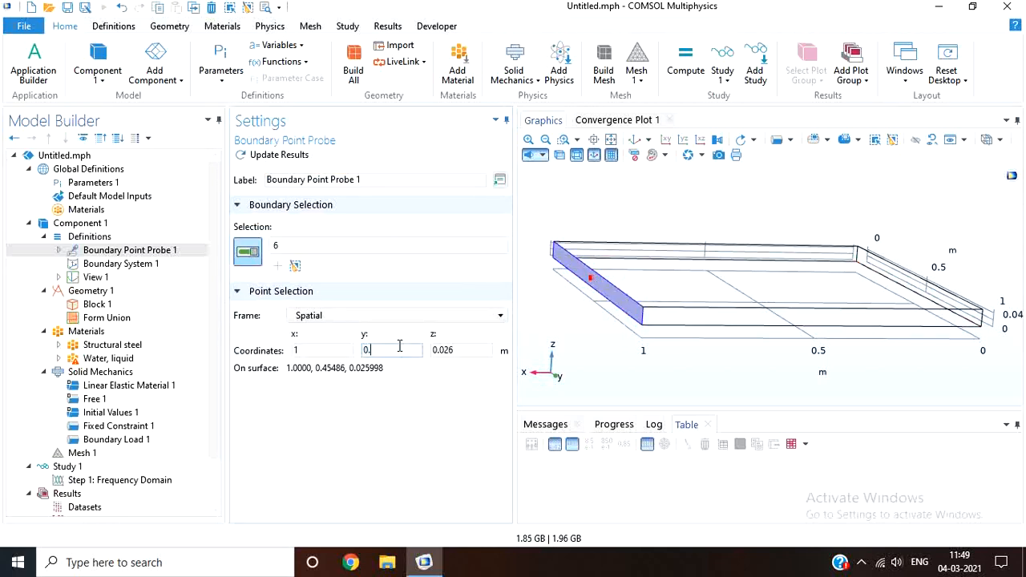
type("5")
key("Tab")
type("0")
key("Tab")
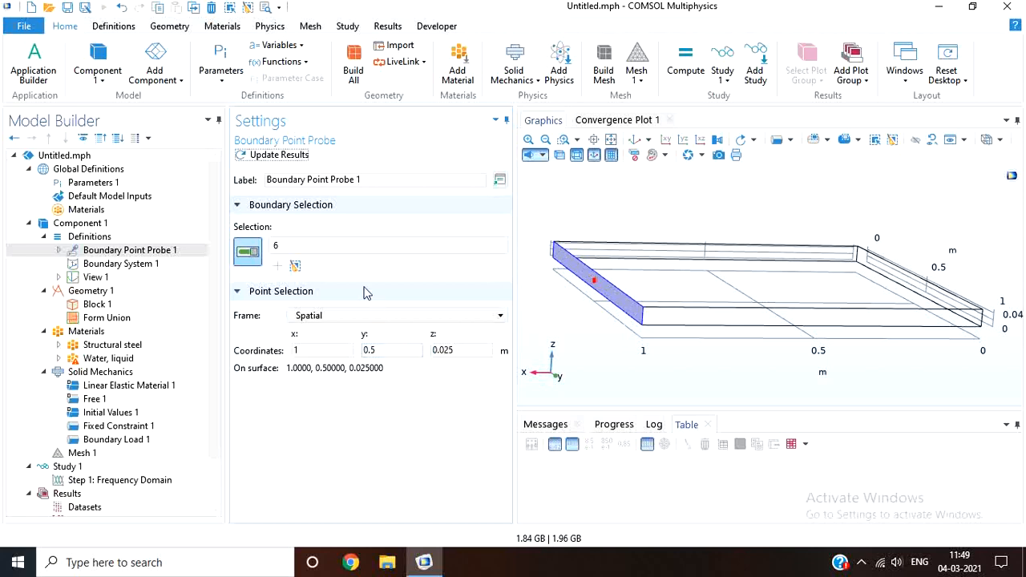
Set the expression of Point Probe Expression 1 to w, leaving the custom description disabled
left_click(58, 250)
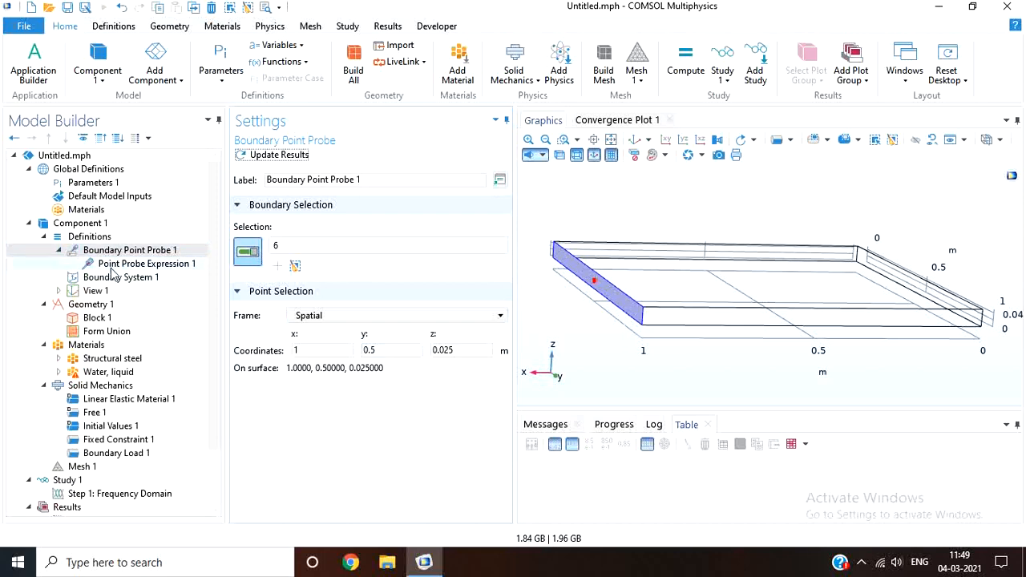
left_click(112, 265)
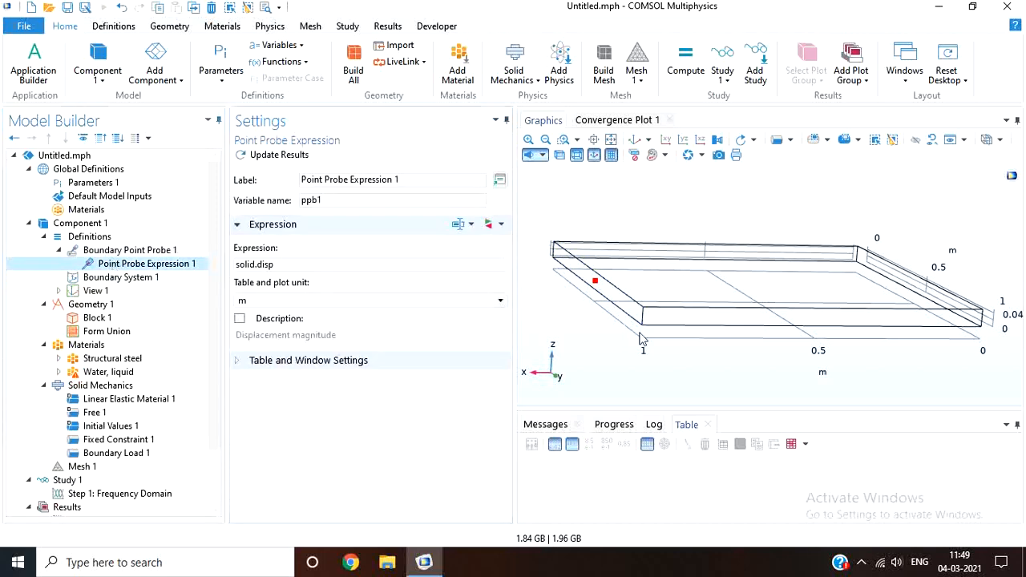
left_click(346, 264)
key("ctrl+a")
type("w")
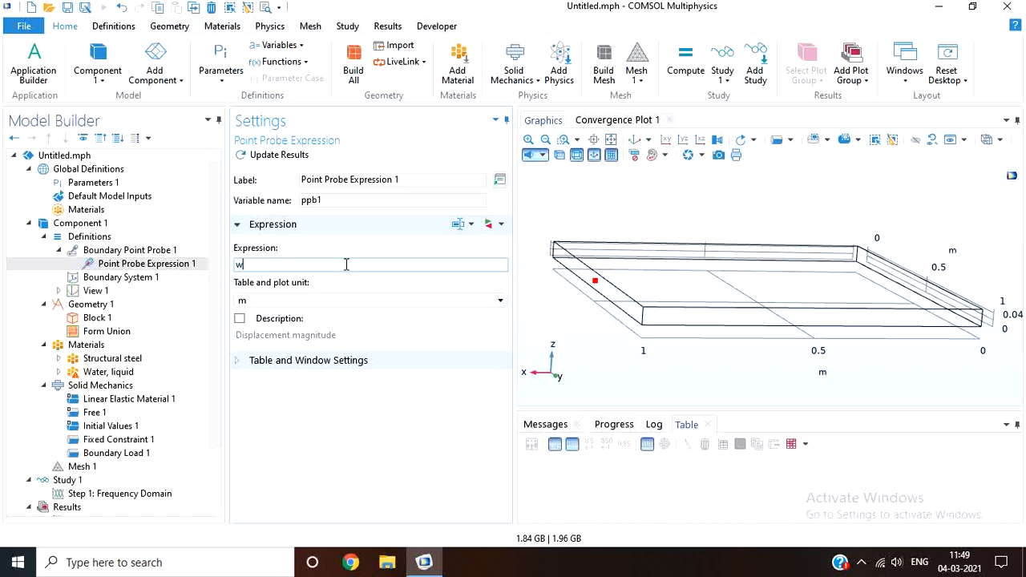
key("Tab")
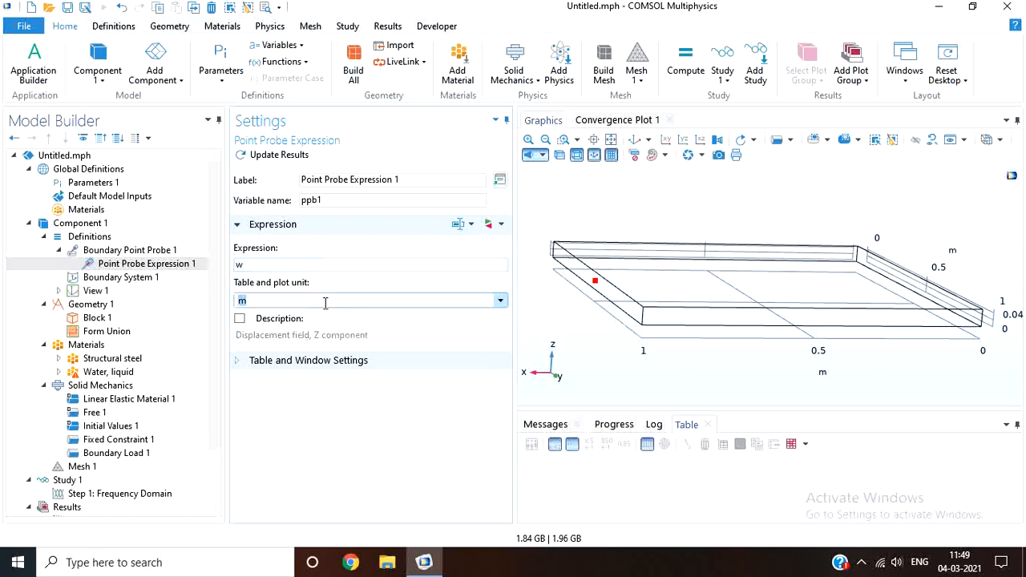
left_click(239, 318)
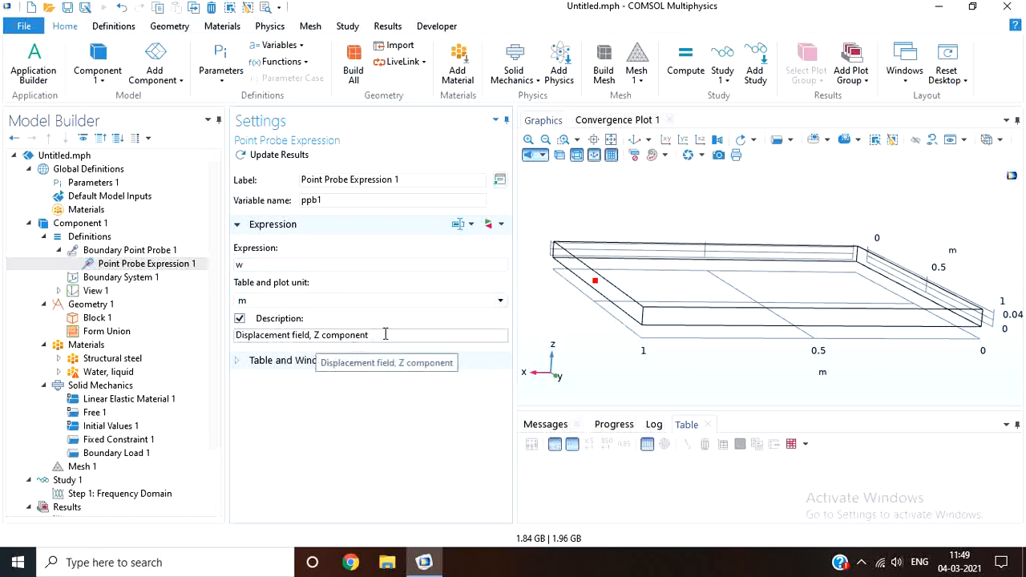
left_click(241, 320)
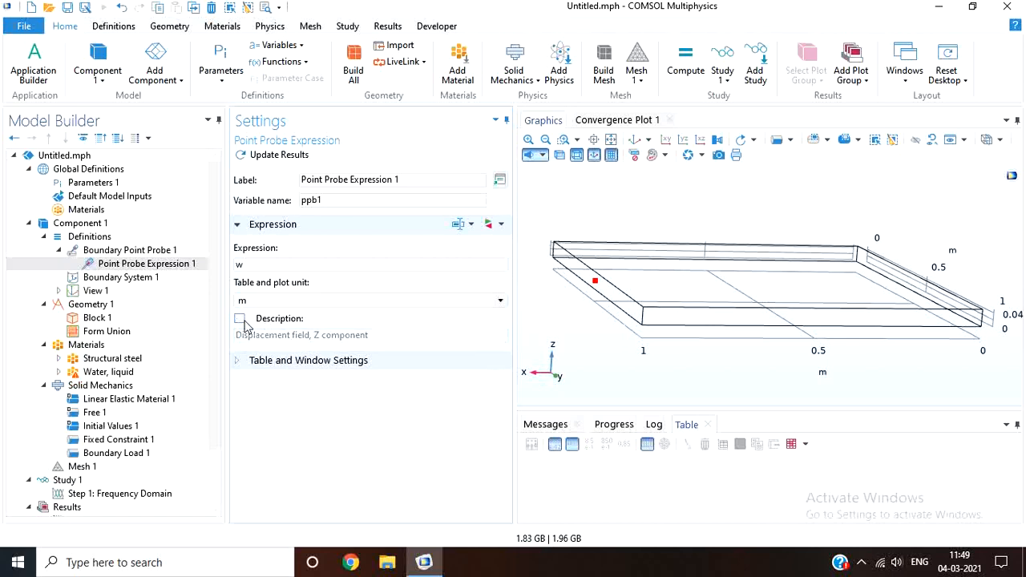
Delete the Water, liquid material from Component 1
left_click(118, 373)
right_click(117, 375)
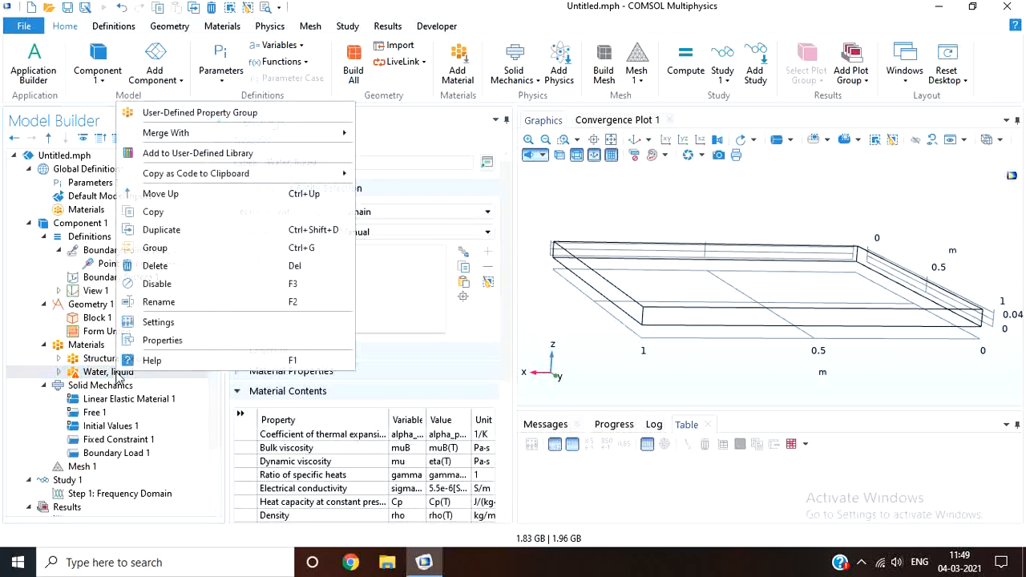
left_click(207, 274)
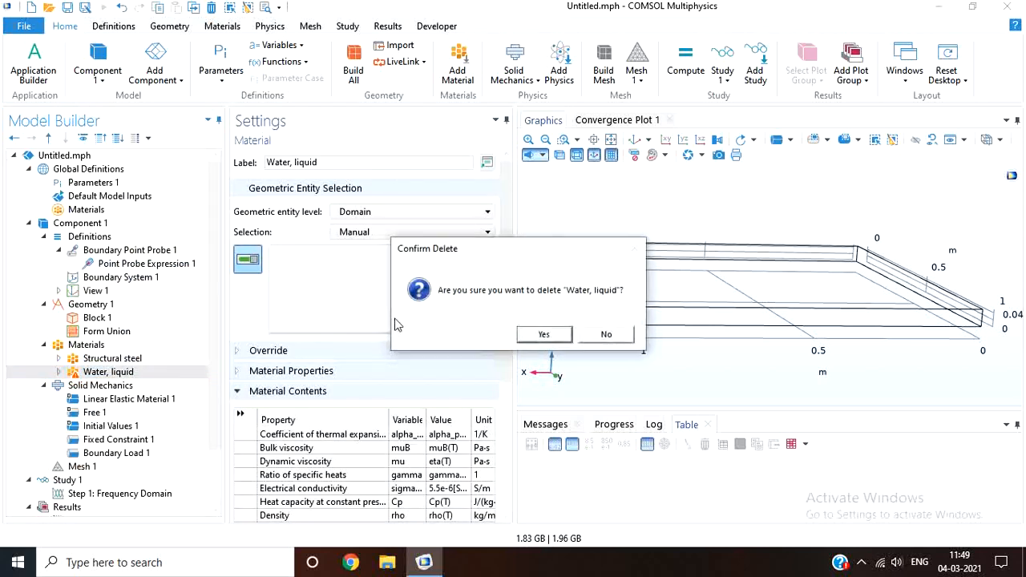
left_click(522, 340)
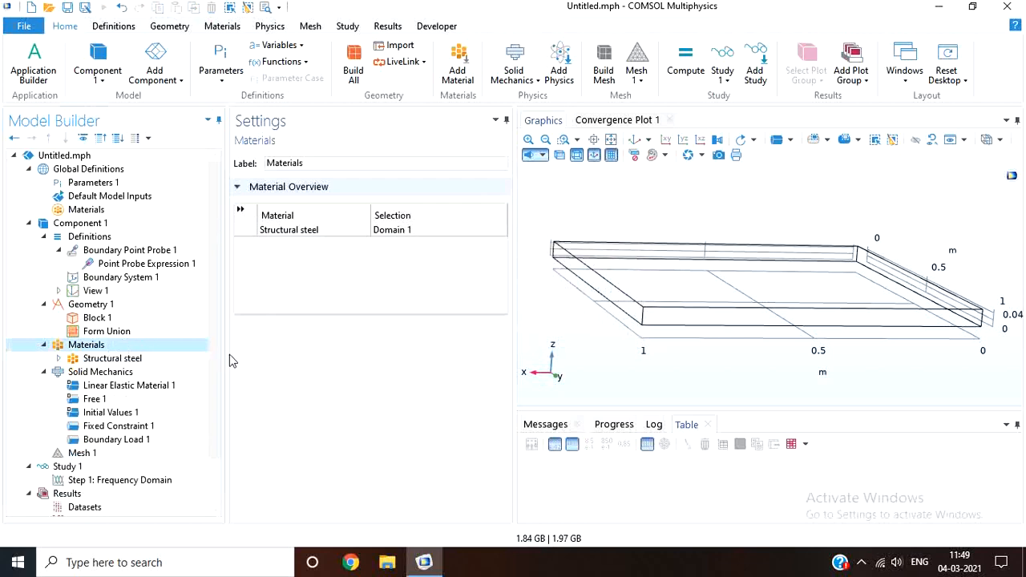
Compute the Frequency Domain step of Study 1 and show Probe Plot 1
left_click_drag(213, 360, 217, 449)
left_click(128, 427)
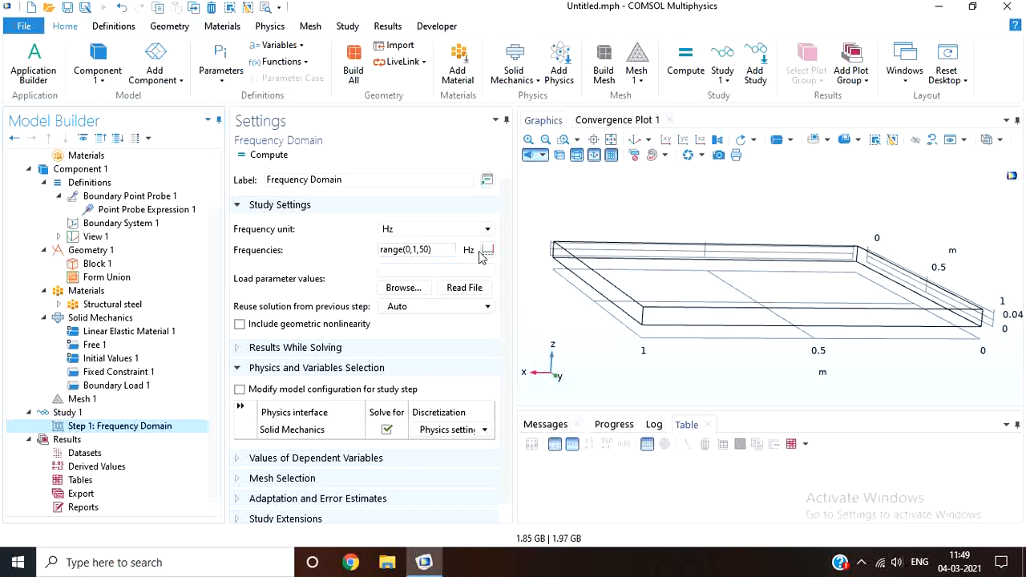
left_click(268, 155)
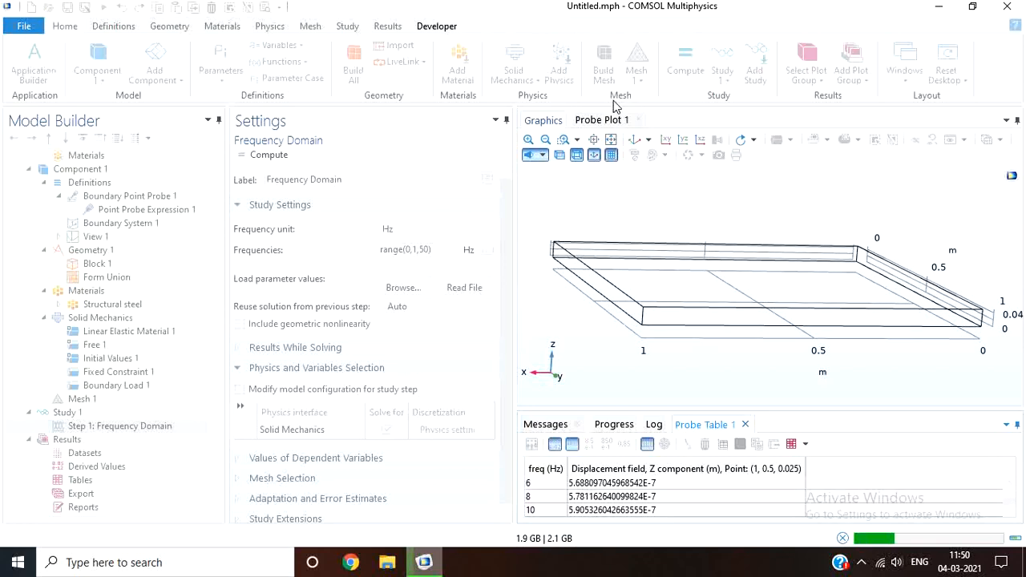
left_click(599, 122)
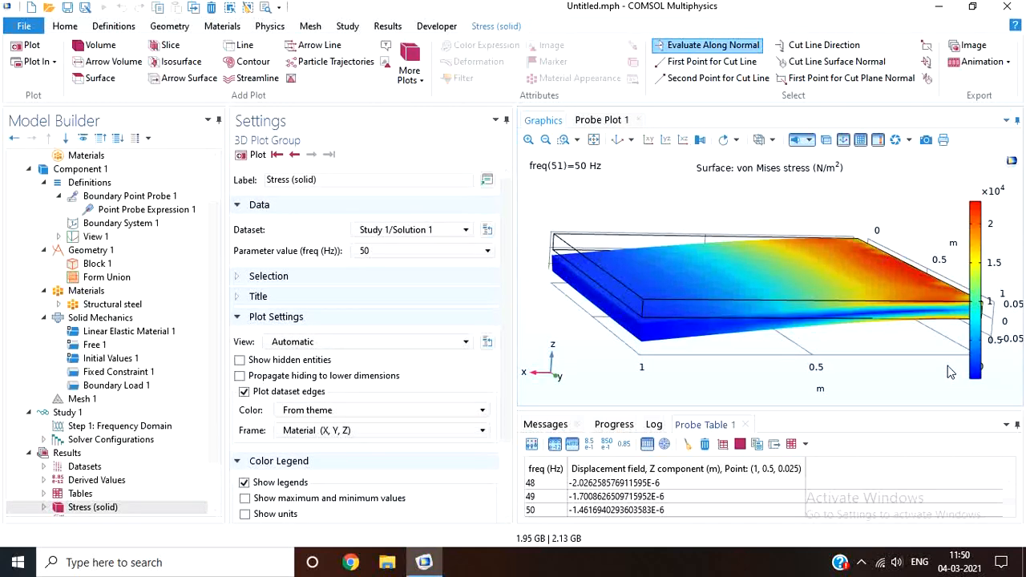
left_click(605, 121)
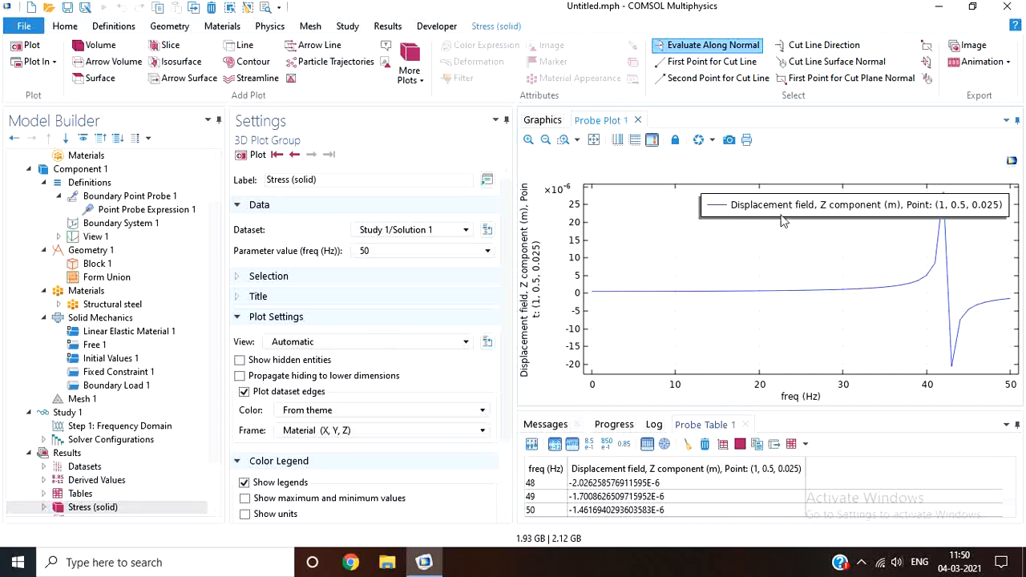
Turn off the legend in Probe Plot Group 3
scroll(221, 505, "down", 2)
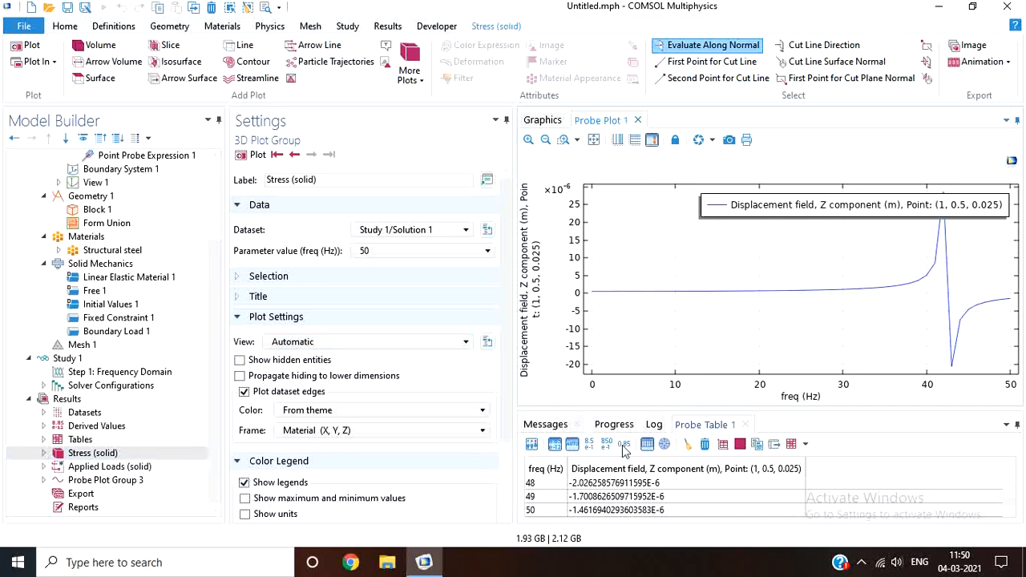
left_click(121, 480)
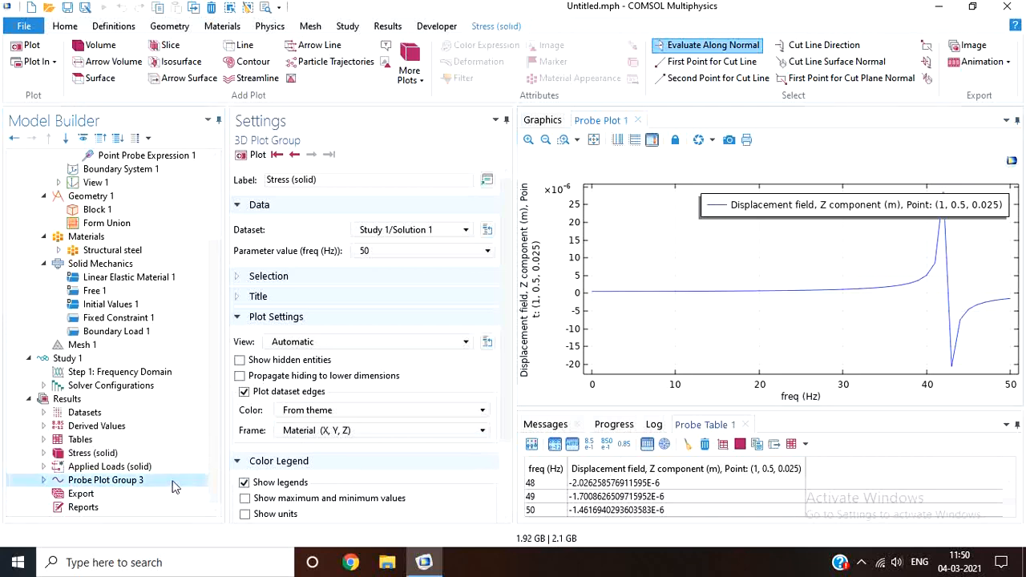
scroll(492, 378, "down", 5)
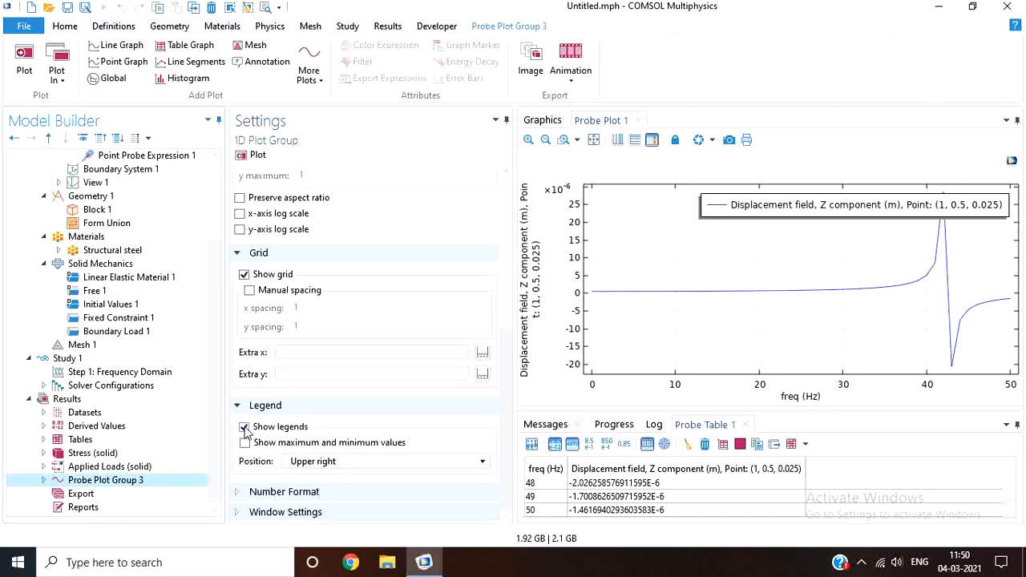
left_click(244, 427)
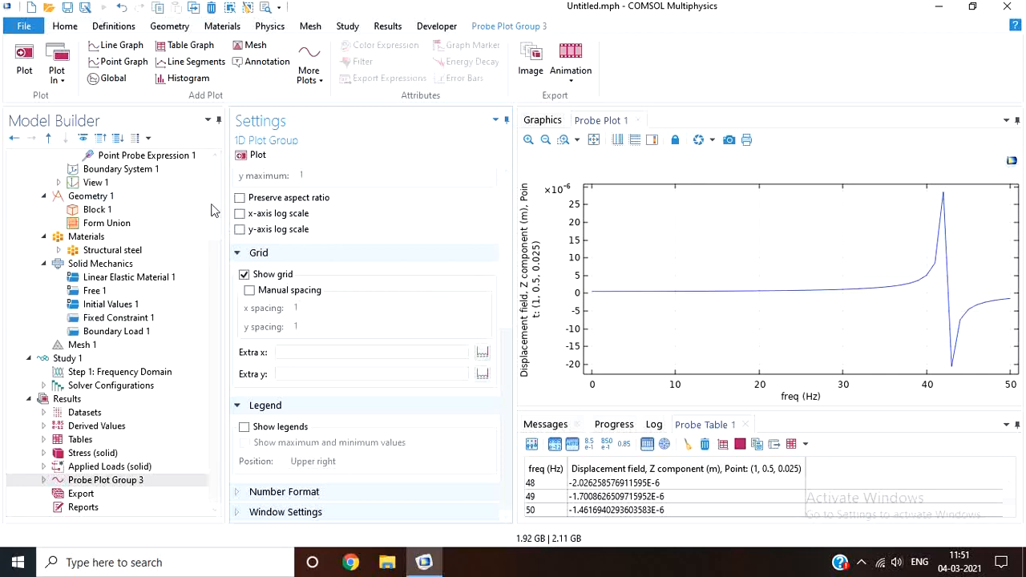
Set the Frequency Domain frequencies to range(0,1,100) Hz, recompute the study and show Probe Plot 1
left_click(134, 372)
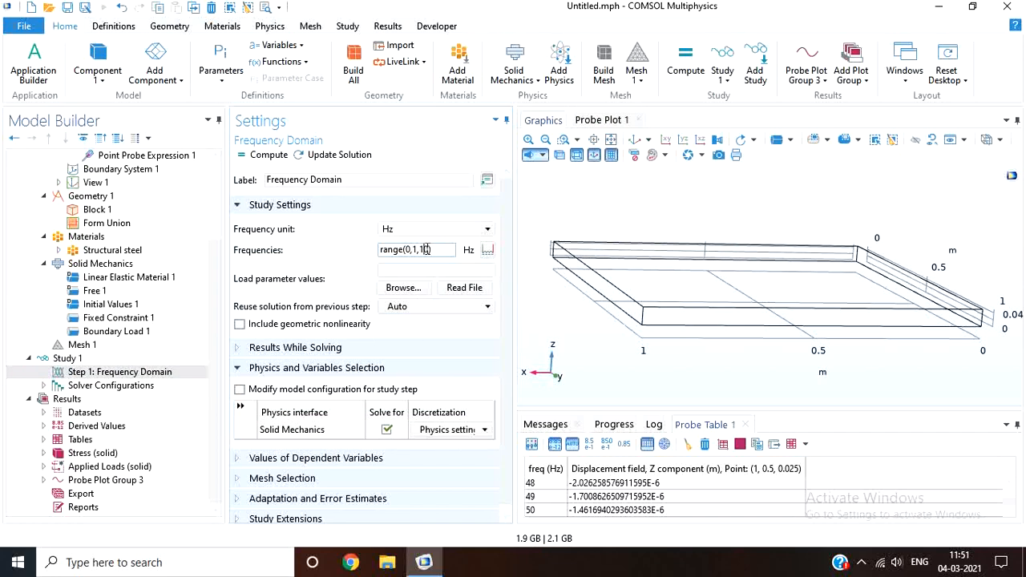
left_click(246, 155)
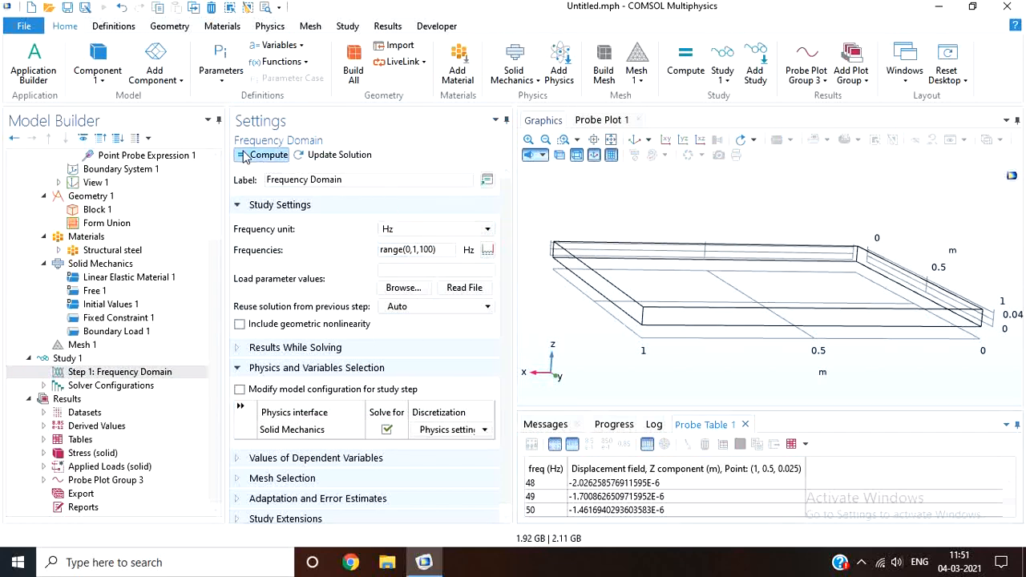
left_click(601, 120)
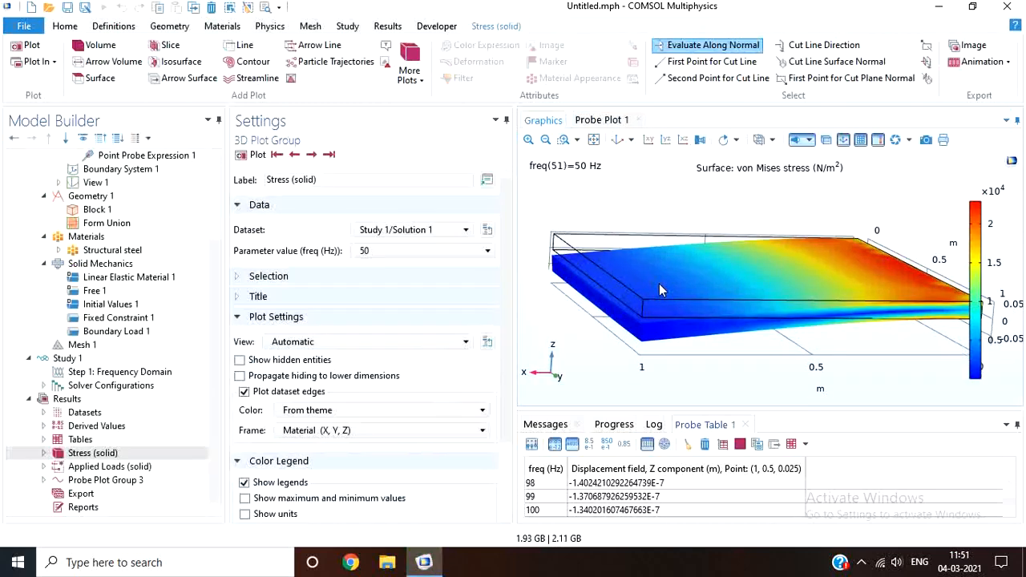
left_click(600, 121)
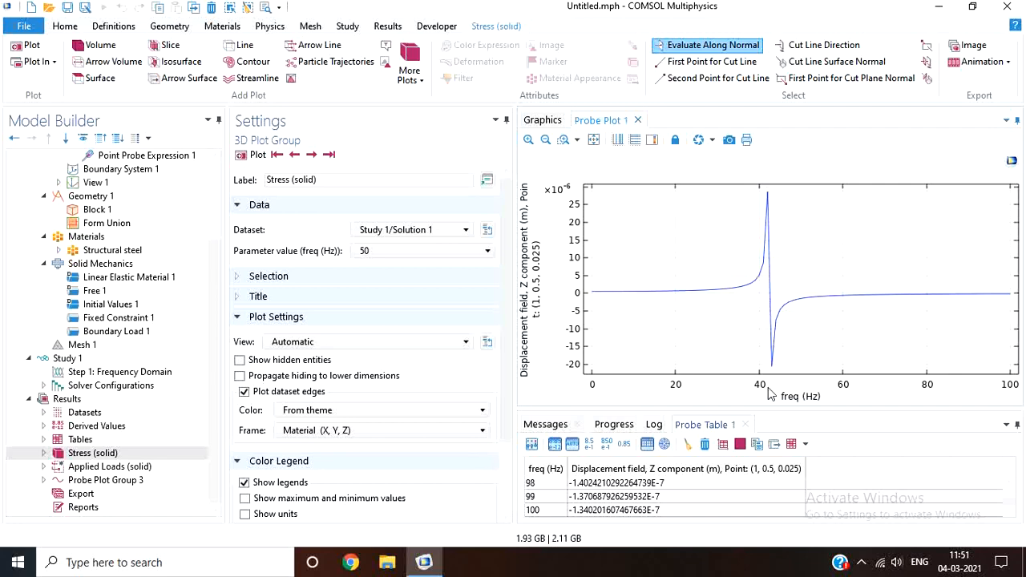
Set the Frequency Domain frequencies to range(0,1,200) Hz and recompute the study
left_click(149, 373)
left_click(429, 248)
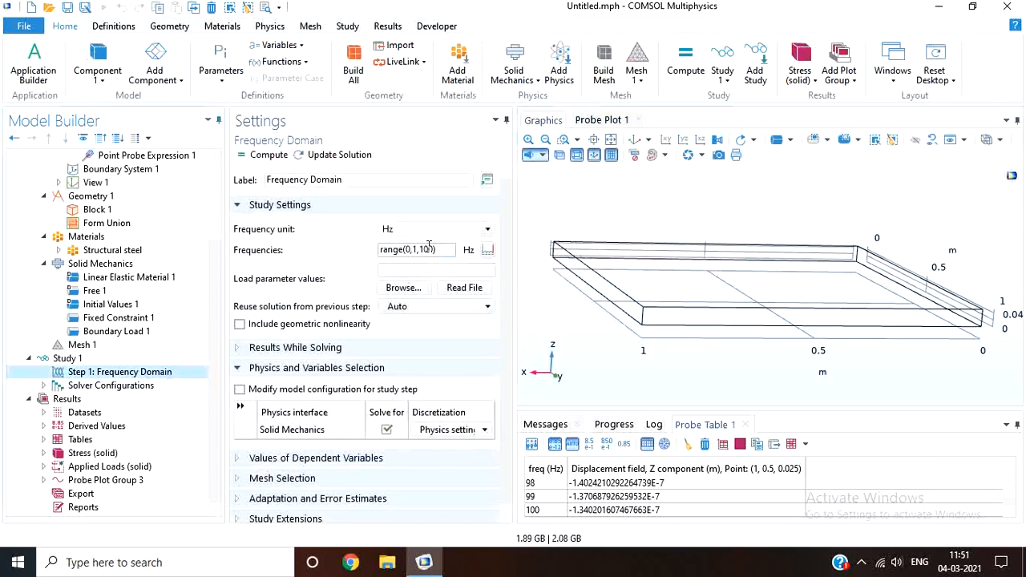
key("BackSpace")
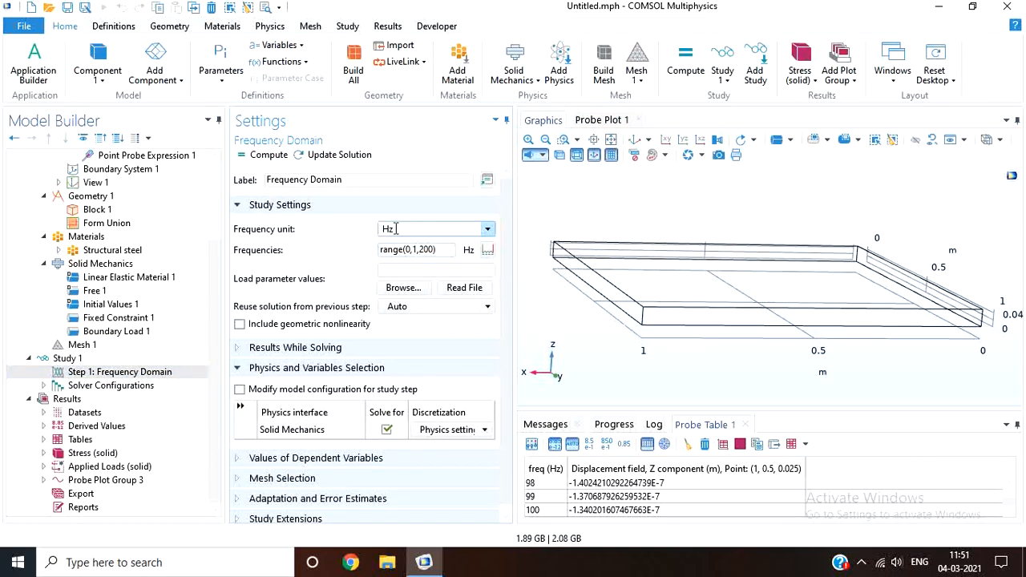
left_click(270, 156)
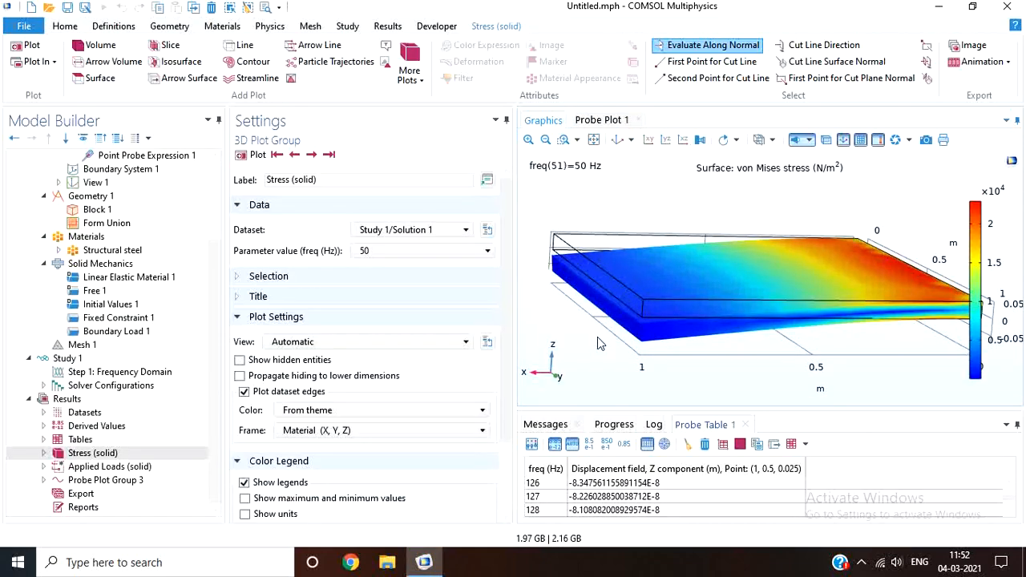
Show Probe Plot 1 and go through Probe Table 1 to examine the z displacement at 41, 42 and 43 Hz
left_click_drag(597, 337, 808, 324)
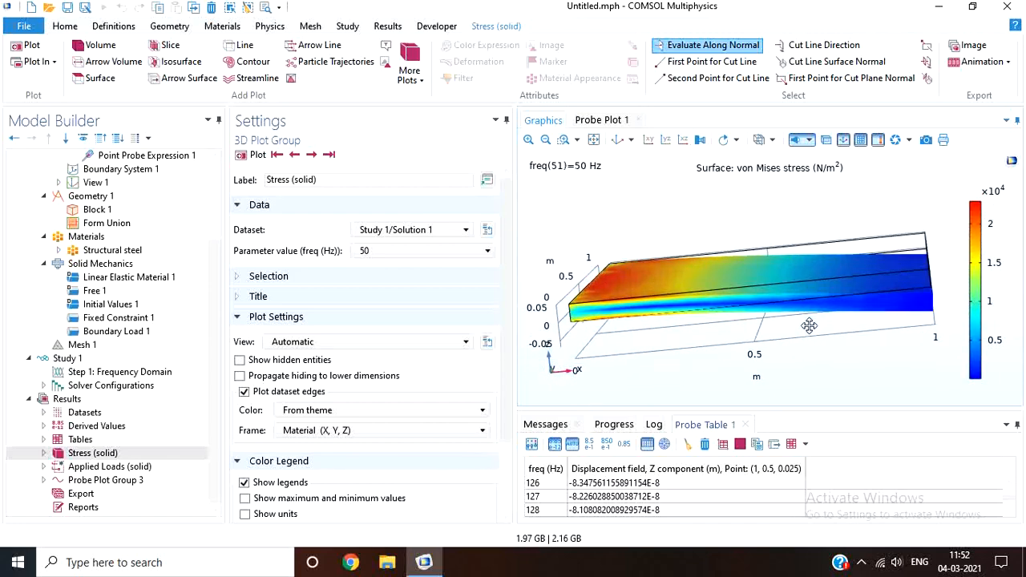
left_click(600, 120)
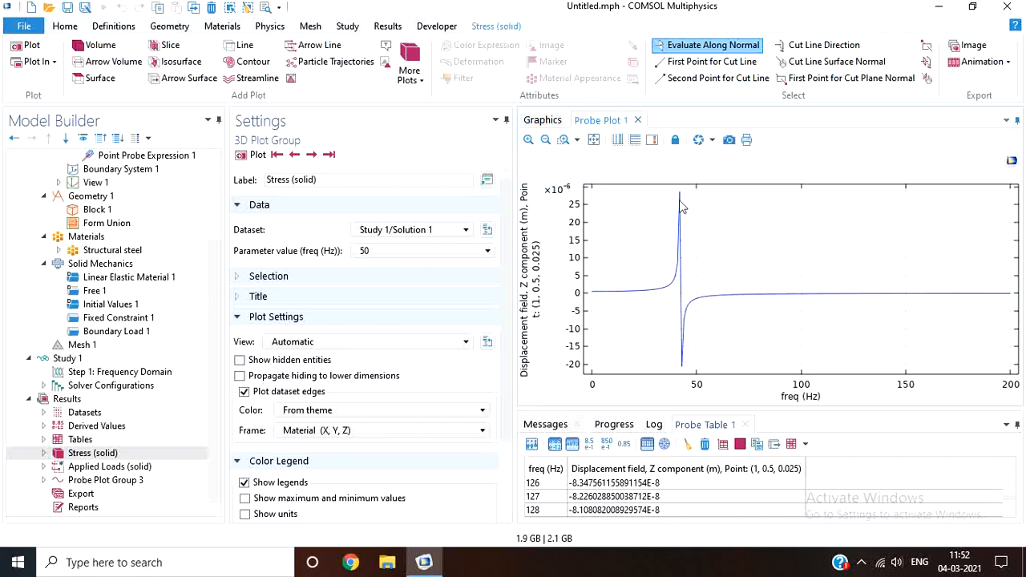
left_click(589, 485)
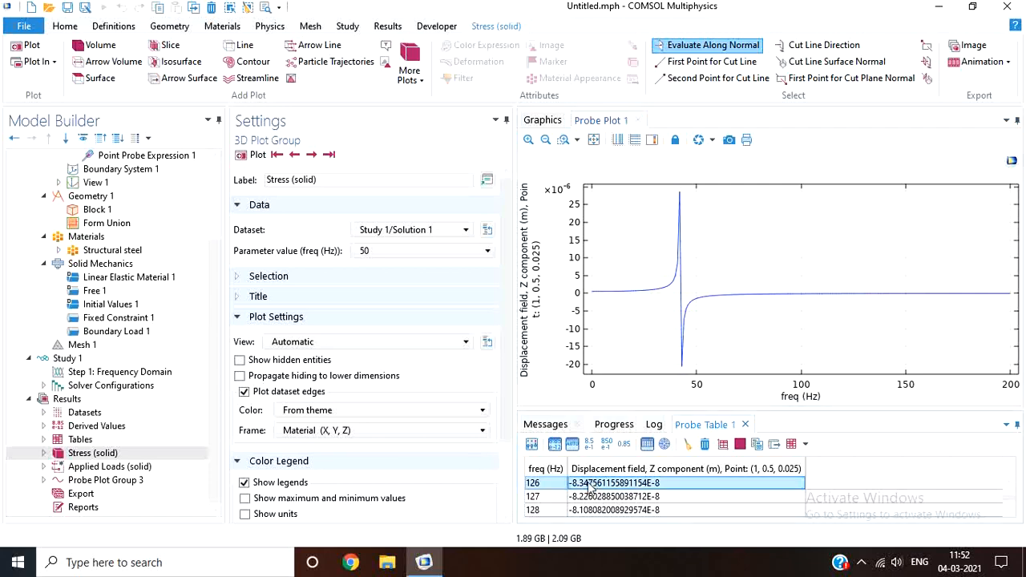
key("Up")
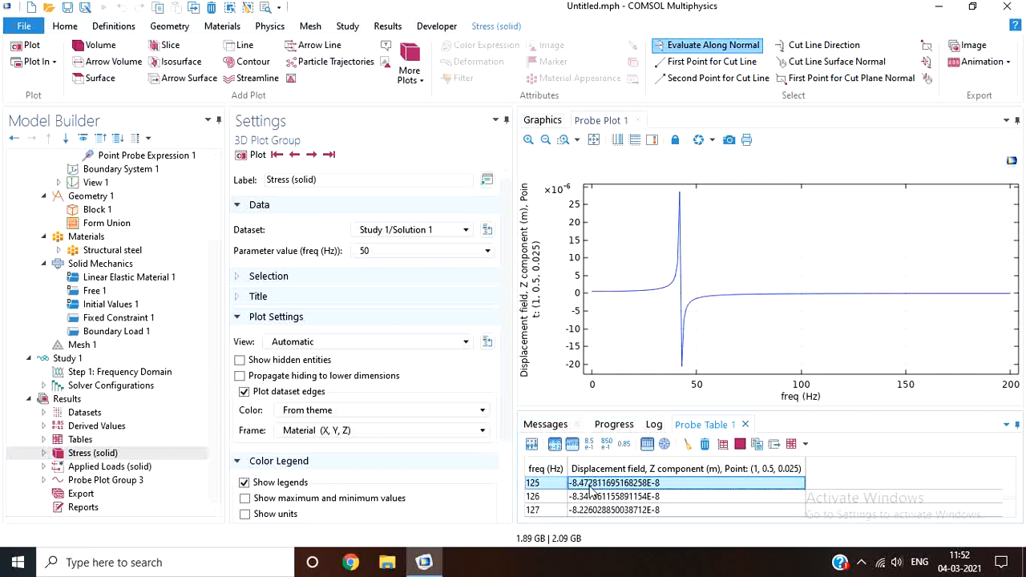
key("Up")
key("Up")
key("Up")
key("Up")
key("Up")
key("Up")
key("Up")
key("Up")
key("Up")
key("Up")
key("Up")
key("Up")
key("Up")
key("Up")
key("Up")
key("Up")
key("Up")
key("Up")
key("Up")
key("Up")
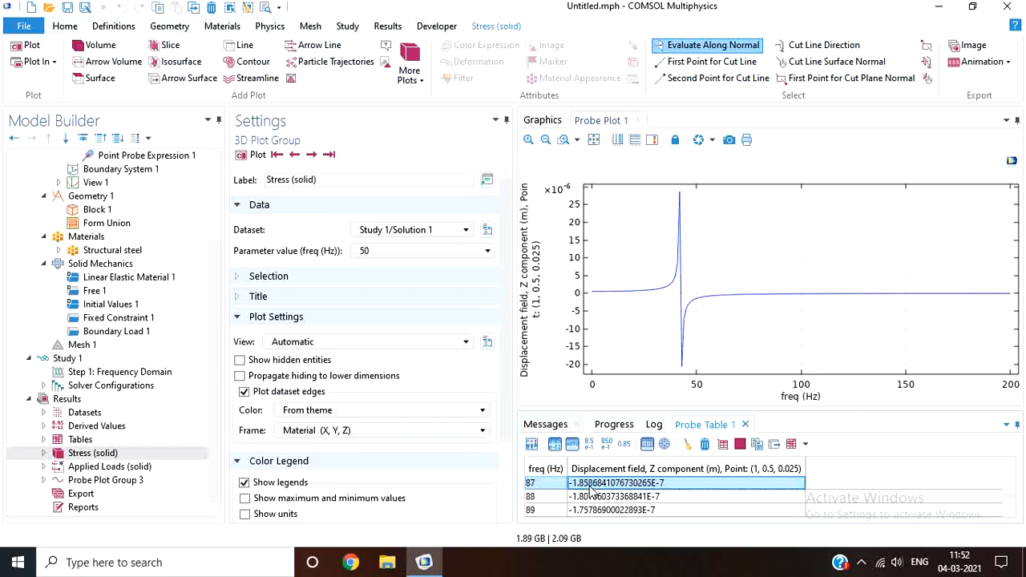
key("Up")
key("Up")
key("Up")
key("Up")
key("Up")
key("Up")
key("Up")
key("Up")
key("Up")
key("Up")
key("Up")
key("Up")
key("Up")
key("Up")
key("Up")
key("Up")
key("Up")
key("Up")
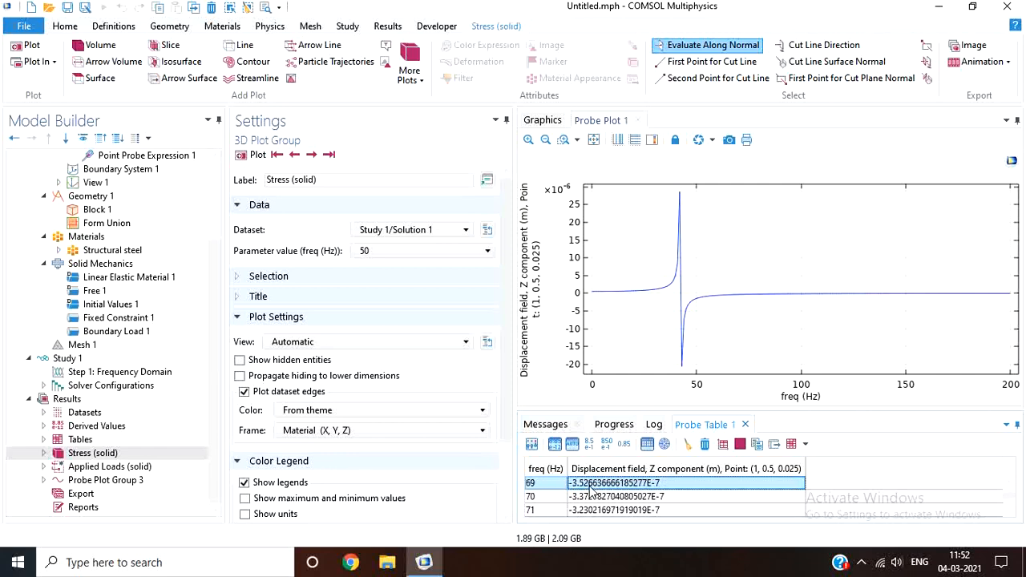
key("Up")
key("Up")
key("Up")
key("Up")
key("Up")
key("Up")
key("Up")
key("Up")
key("Up")
key("Up")
key("Up")
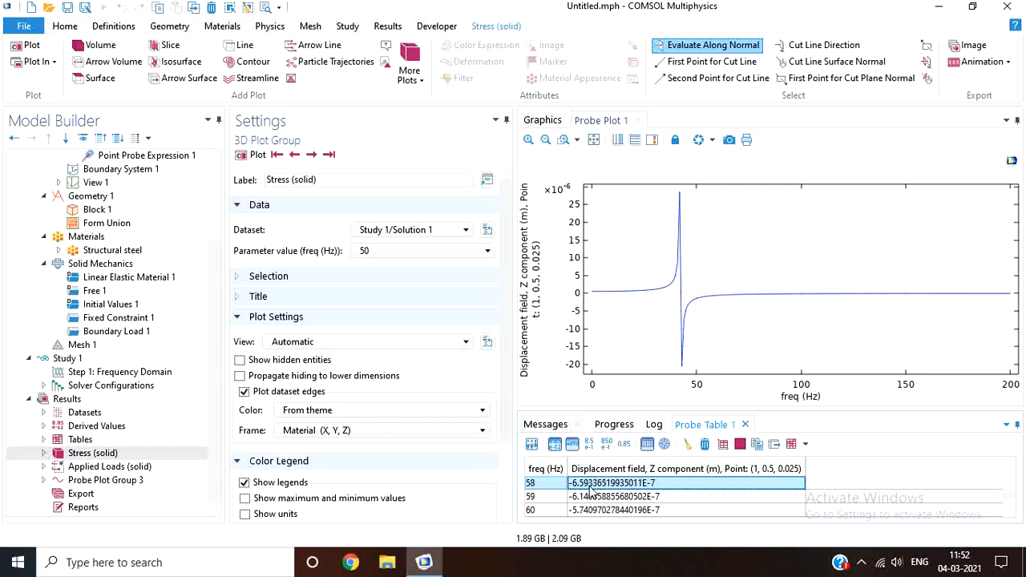
key("Up")
key("Up")
key("Up")
key("Up")
key("Up")
key("Up")
key("Up")
key("Up")
key("Up")
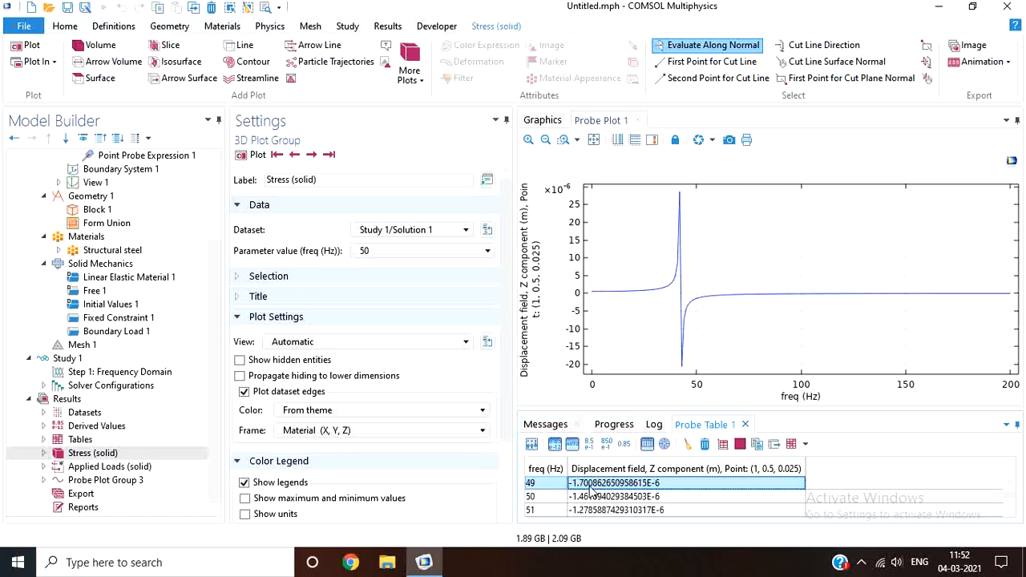
key("Up")
key("Up")
key("Up")
key("Up")
key("Up")
key("Up")
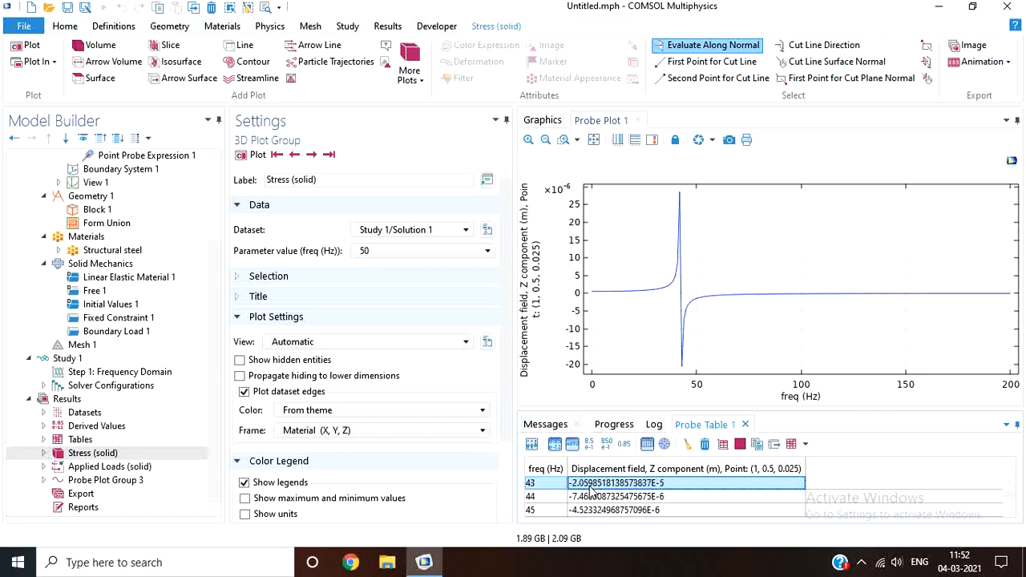
key("Up")
key("Up")
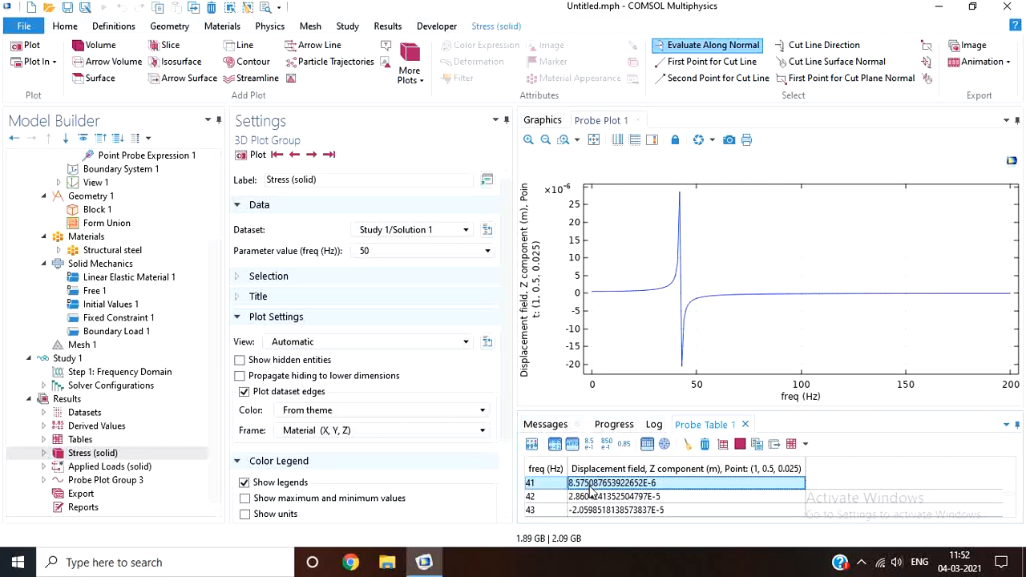
key("Up")
key("Down")
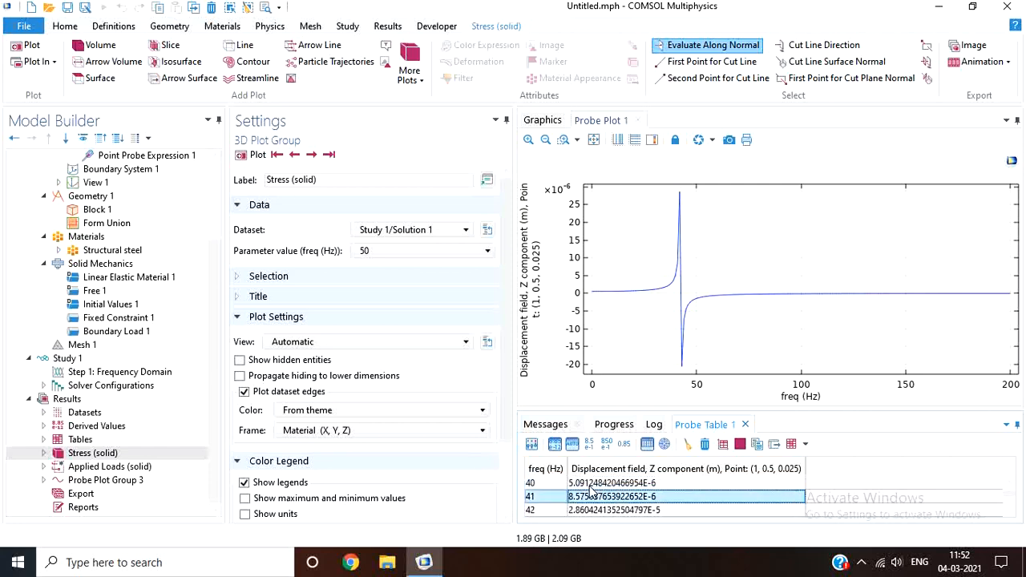
key("Down")
key("Down")
key("Up")
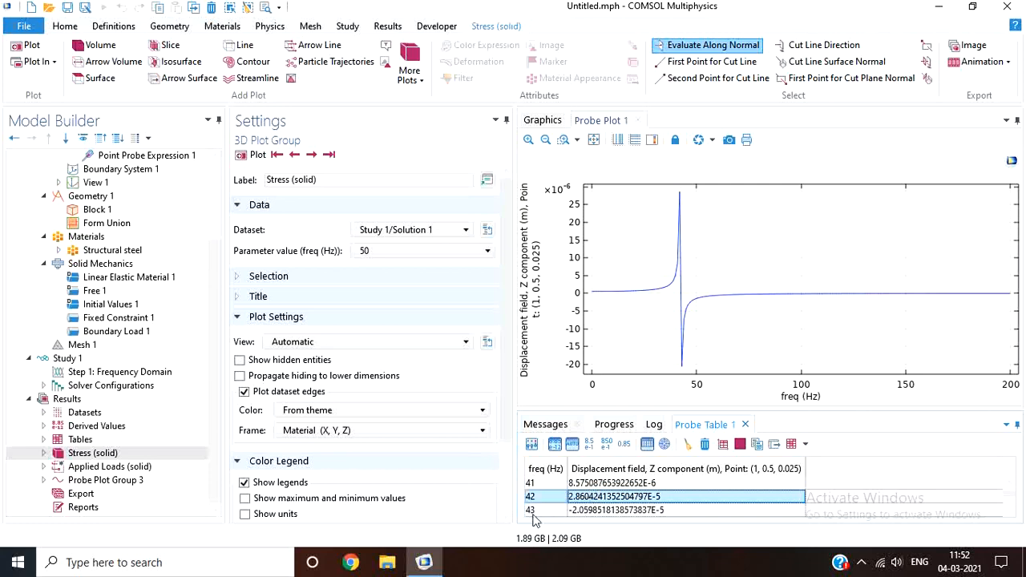
key("Down")
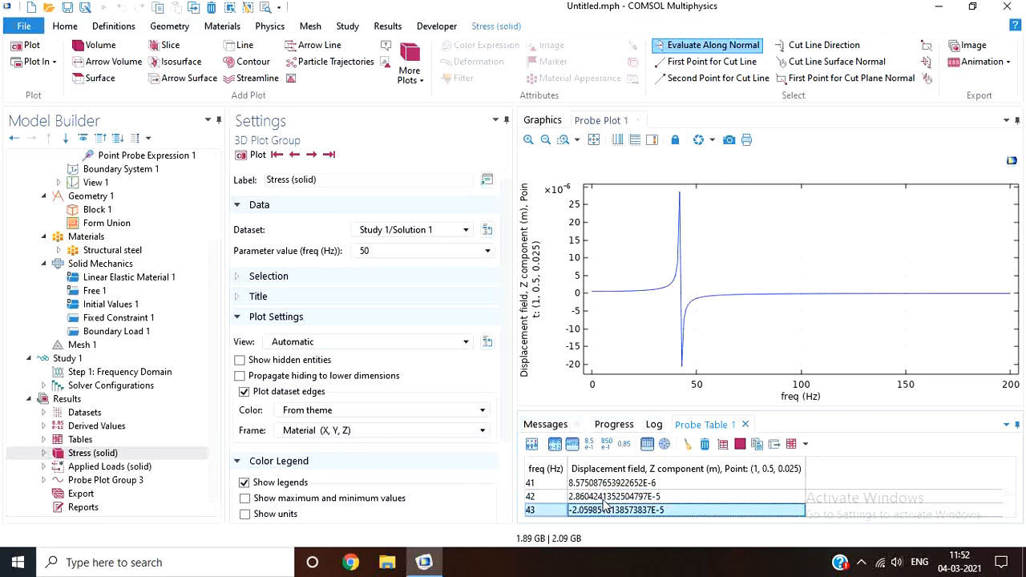
key("Up")
key("Down")
Set the Stress (solid) plot's frequency parameter to 42 Hz and plot the stress on the deformed plate
left_click(542, 121)
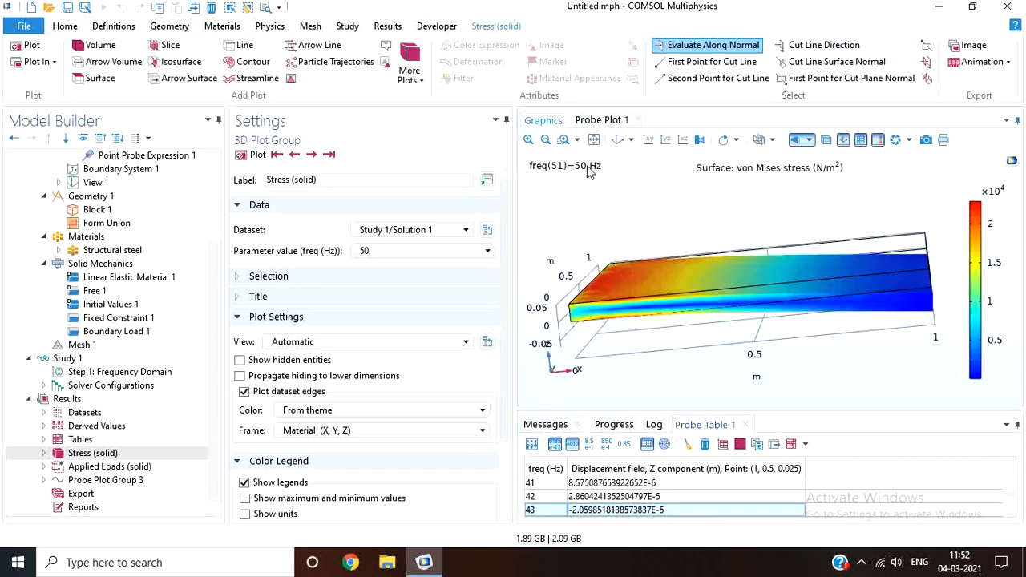
left_click_drag(732, 365, 753, 353)
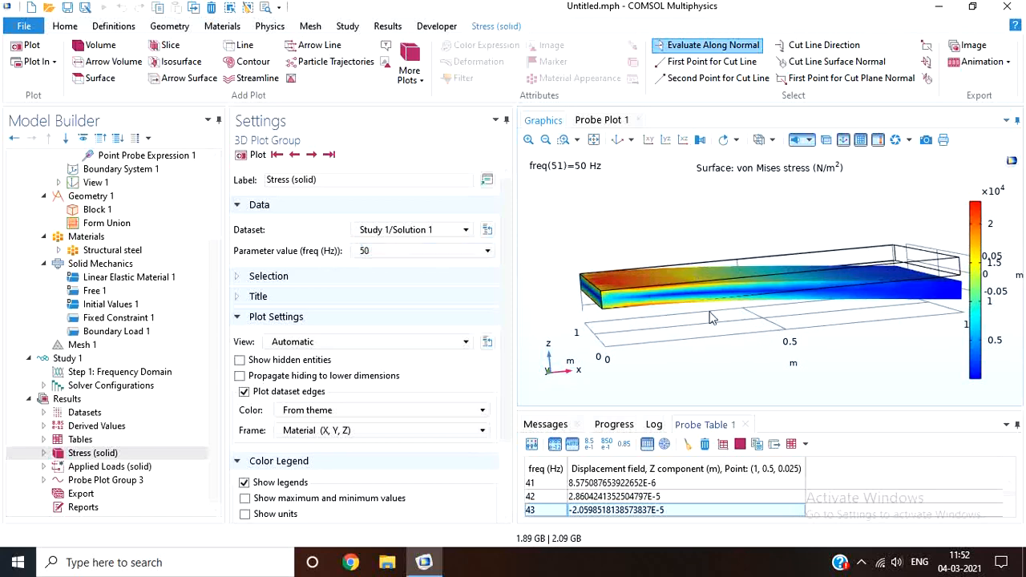
left_click(432, 251)
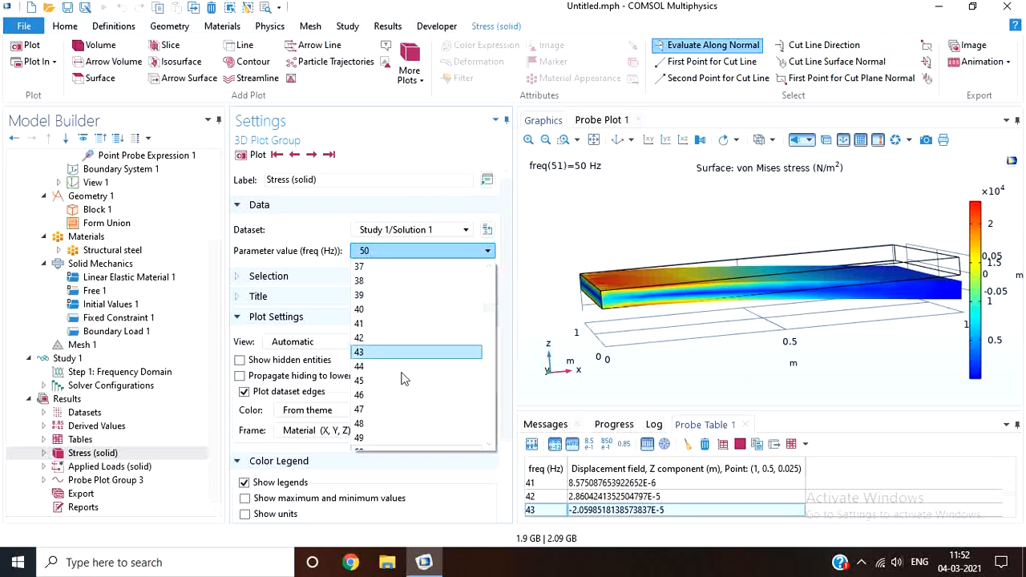
left_click(380, 337)
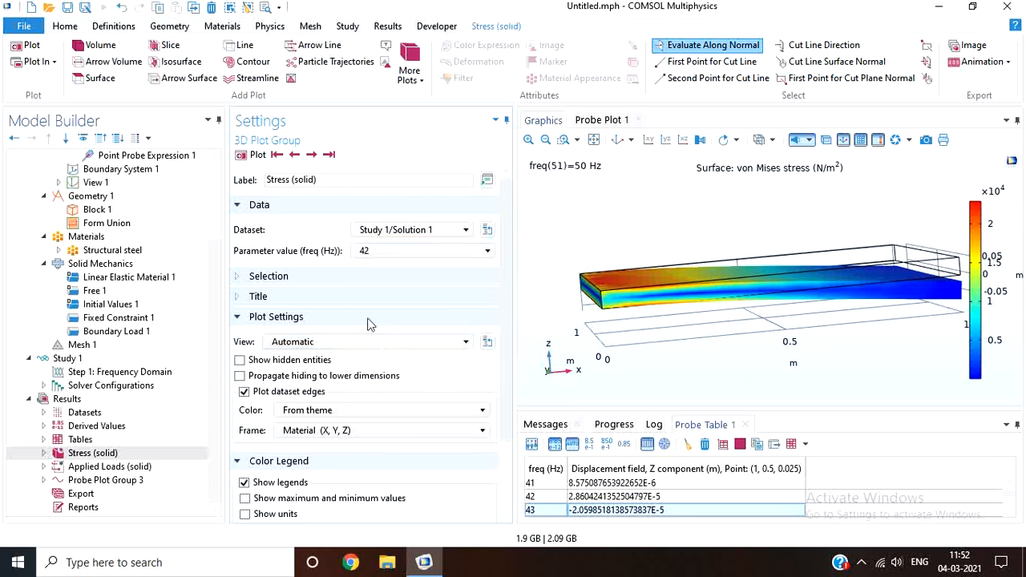
left_click(253, 155)
left_click_drag(605, 276, 598, 281)
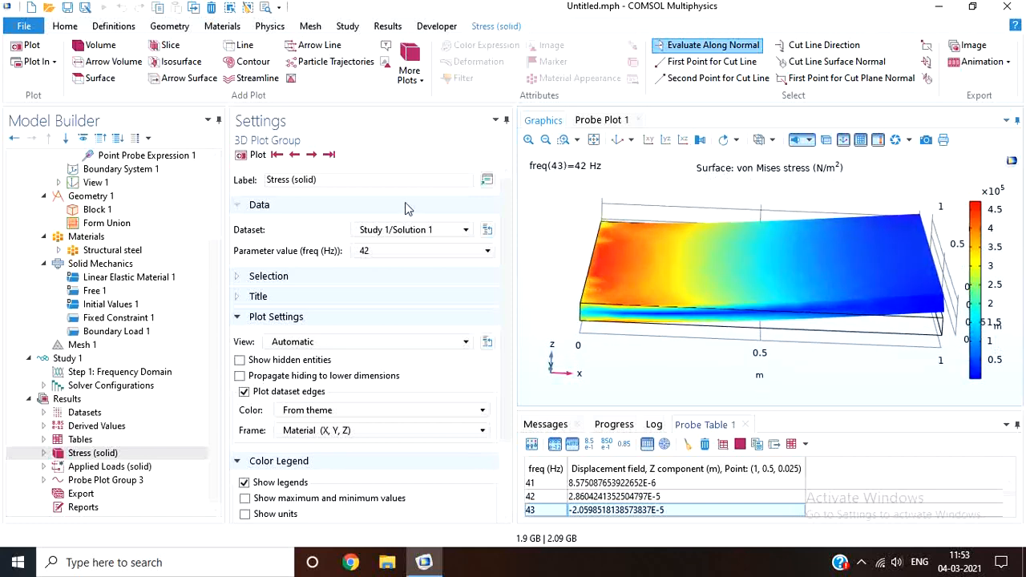
Compare the plate's deformed shape in the stress plot at 42 Hz and 43 Hz, finishing at 42 Hz
left_click(311, 155)
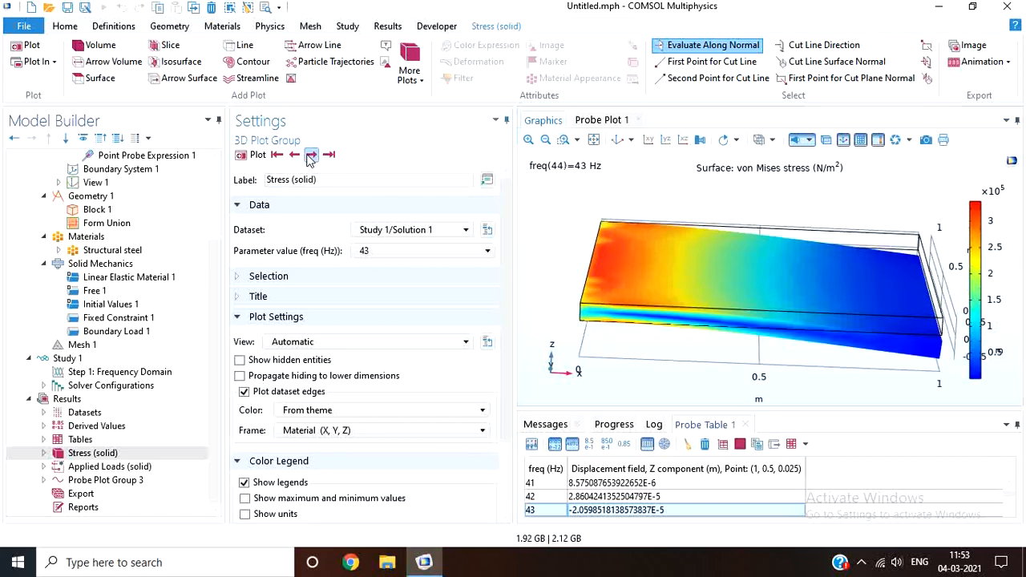
left_click(295, 157)
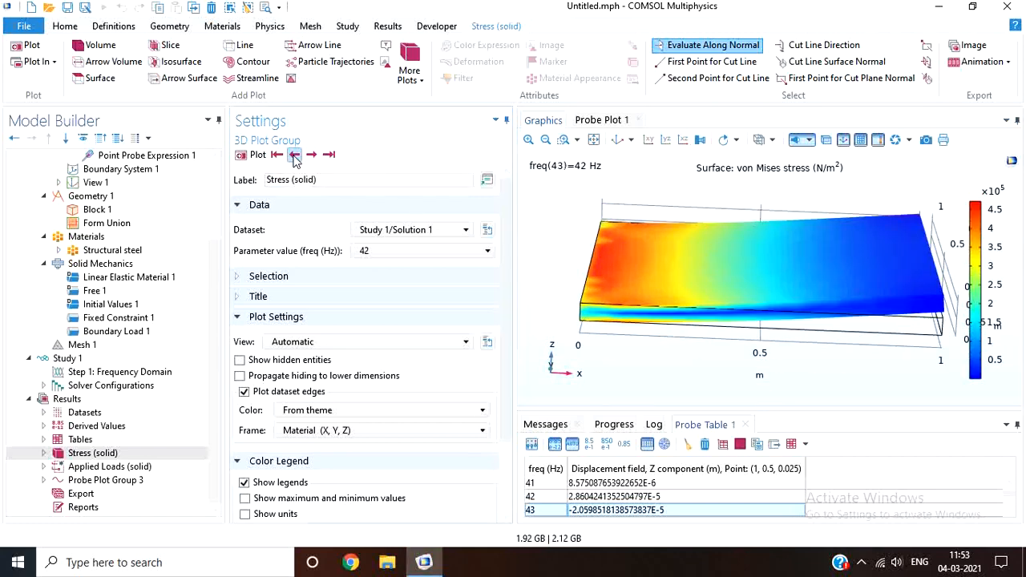
left_click(311, 155)
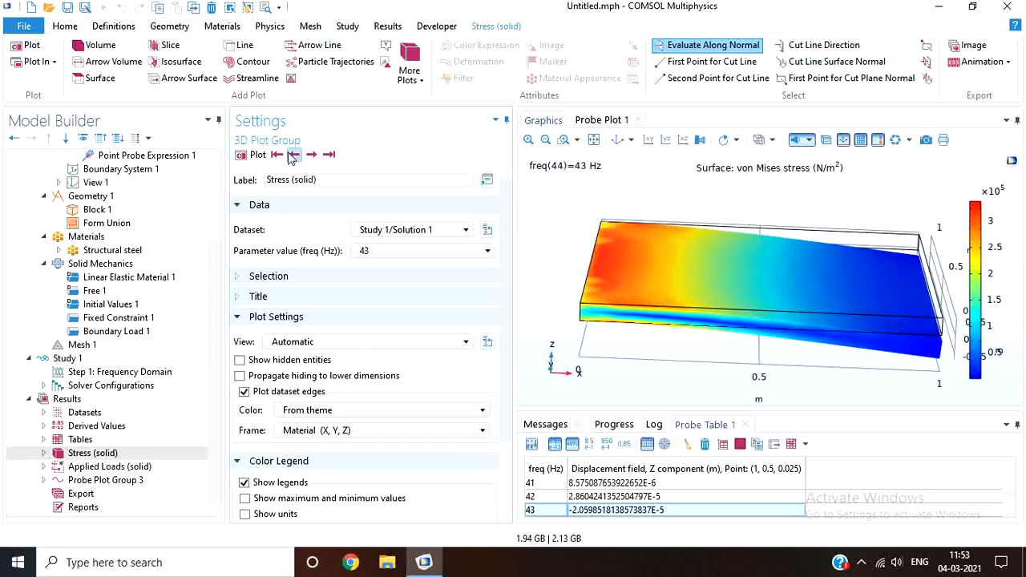
left_click(293, 155)
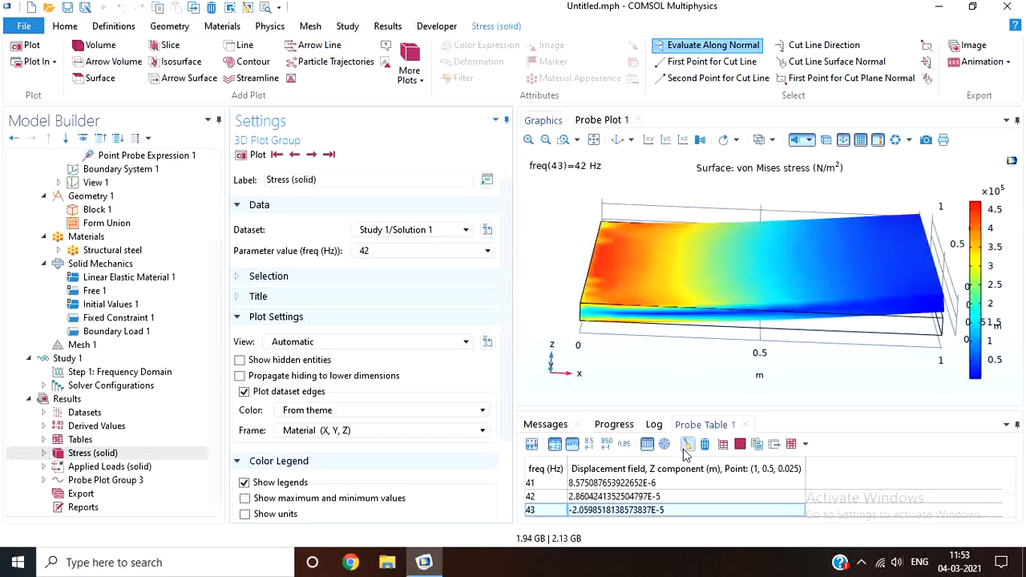
left_click_drag(641, 380, 651, 346)
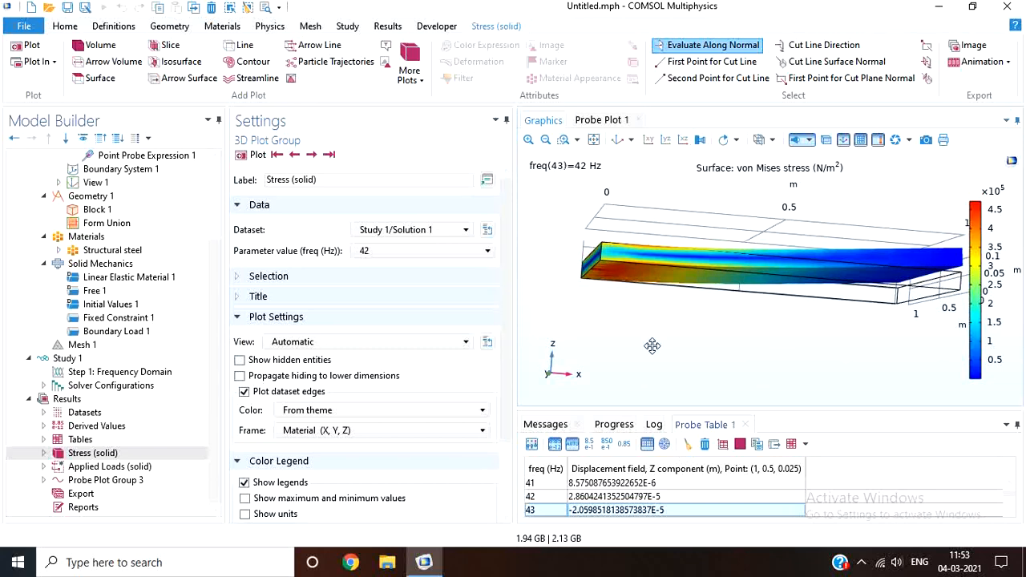
Add a 3D plot group with a Volume plot of the displacement magnitude, solid.disp, and plot it
left_click(486, 344)
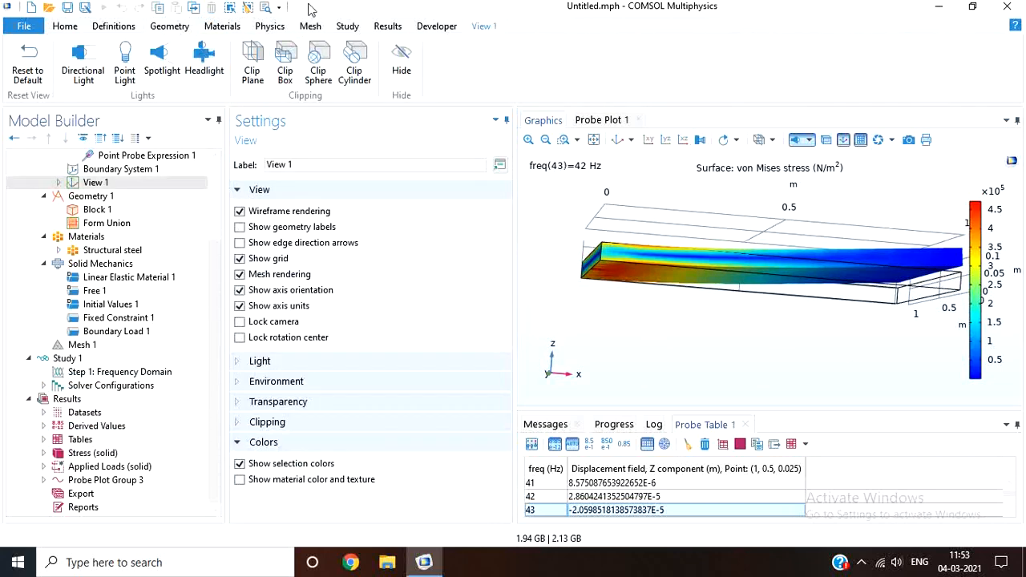
left_click(387, 27)
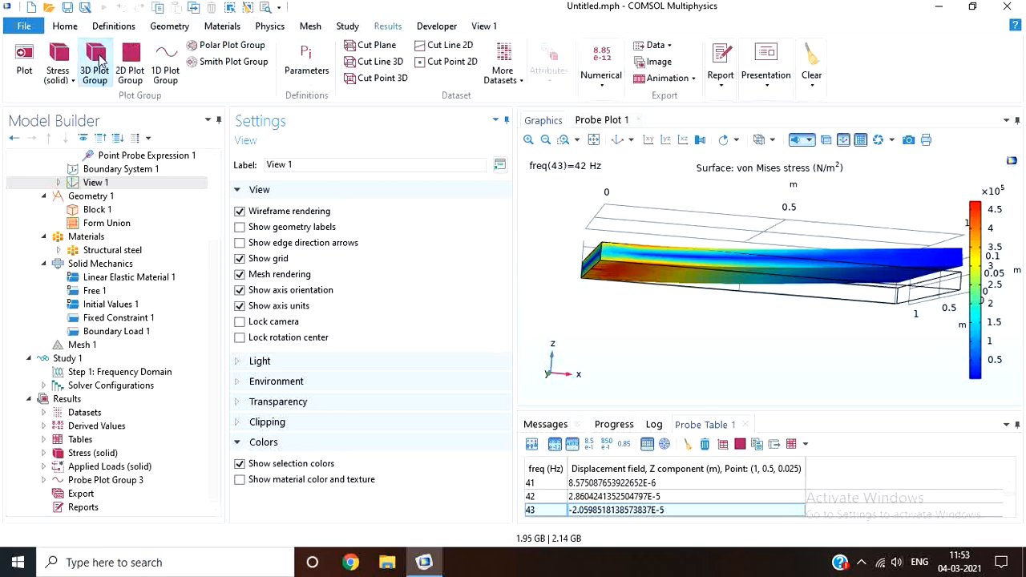
left_click(98, 65)
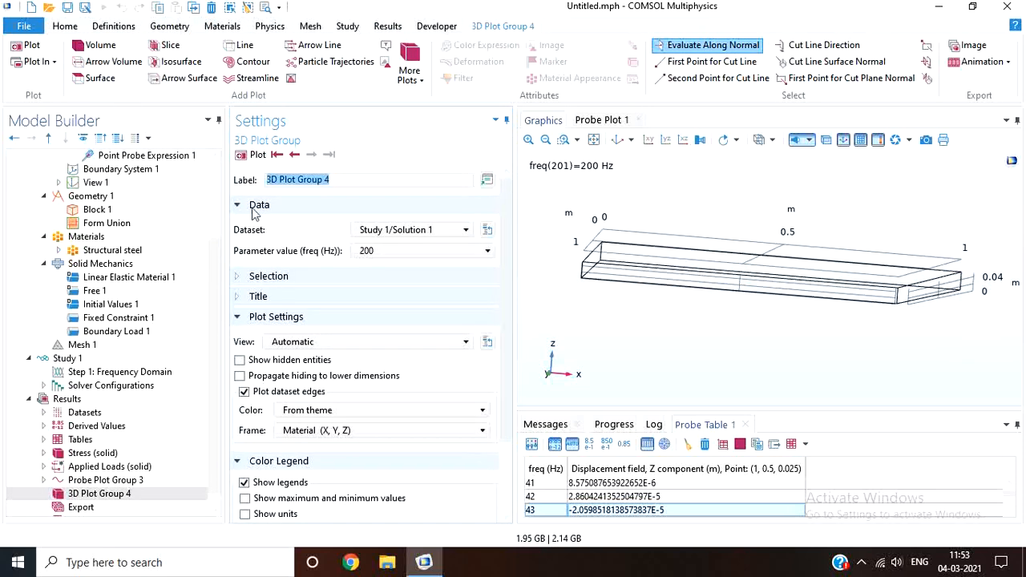
left_click(100, 46)
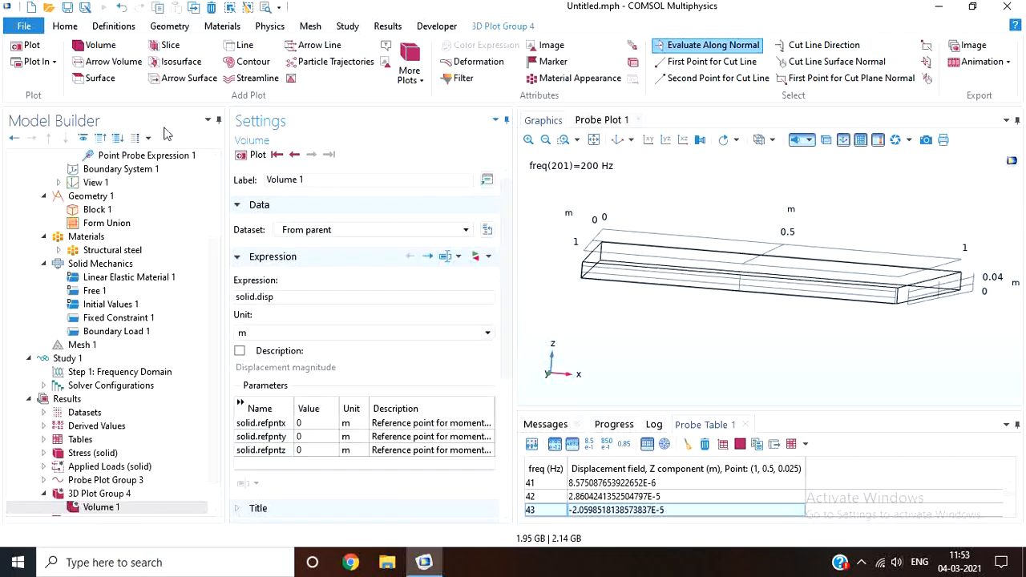
left_click(254, 156)
mouse_move(602, 287)
left_mouse_down()
mouse_move(600, 303)
mouse_move(589, 301)
left_mouse_up()
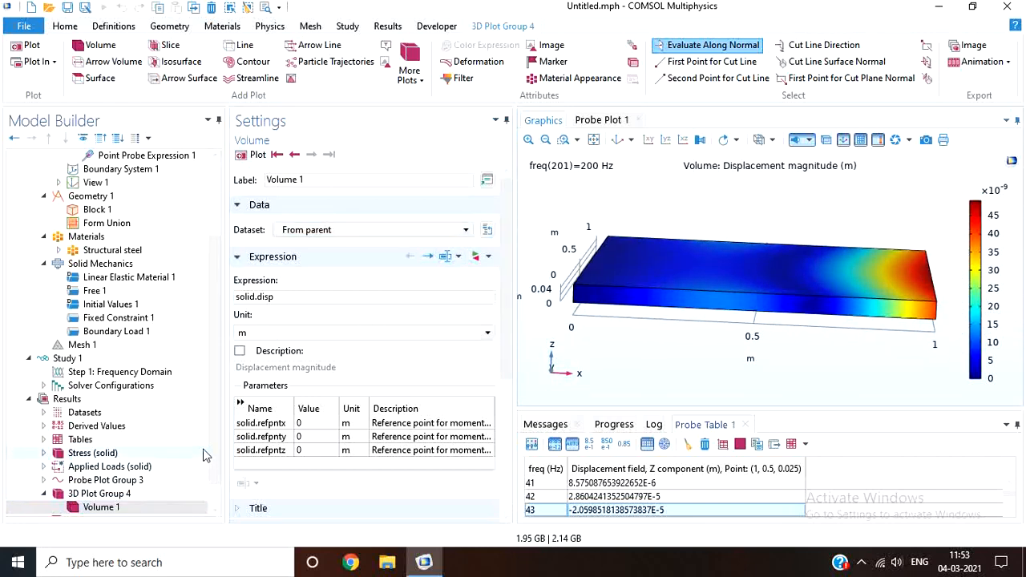
Set the frequency parameter of 3D Plot Group 4 to 42 Hz and plot the displacement magnitude
scroll(210, 485, "down", 1)
left_click(143, 466)
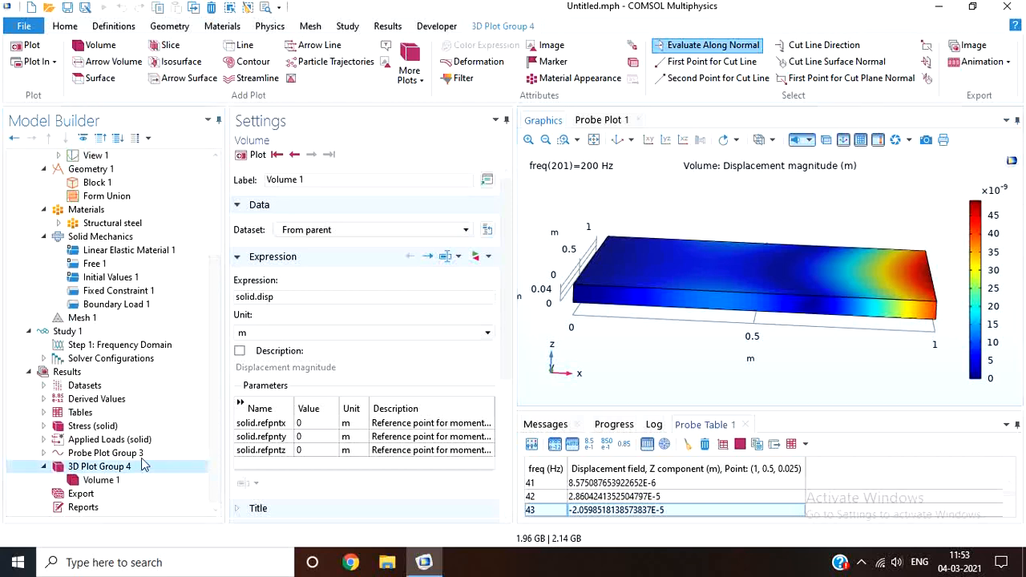
left_click(481, 251)
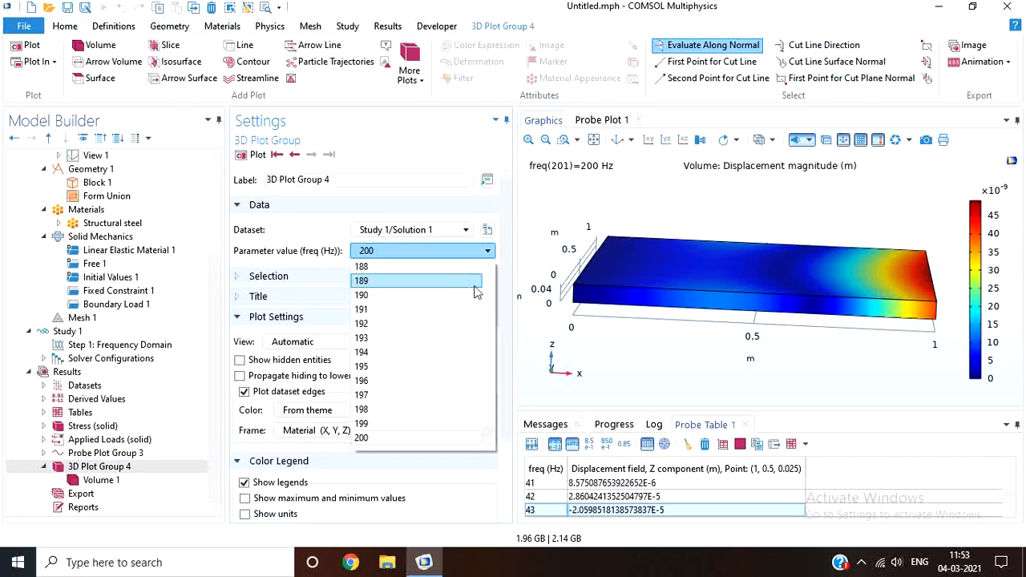
scroll(488, 289, "up", 20)
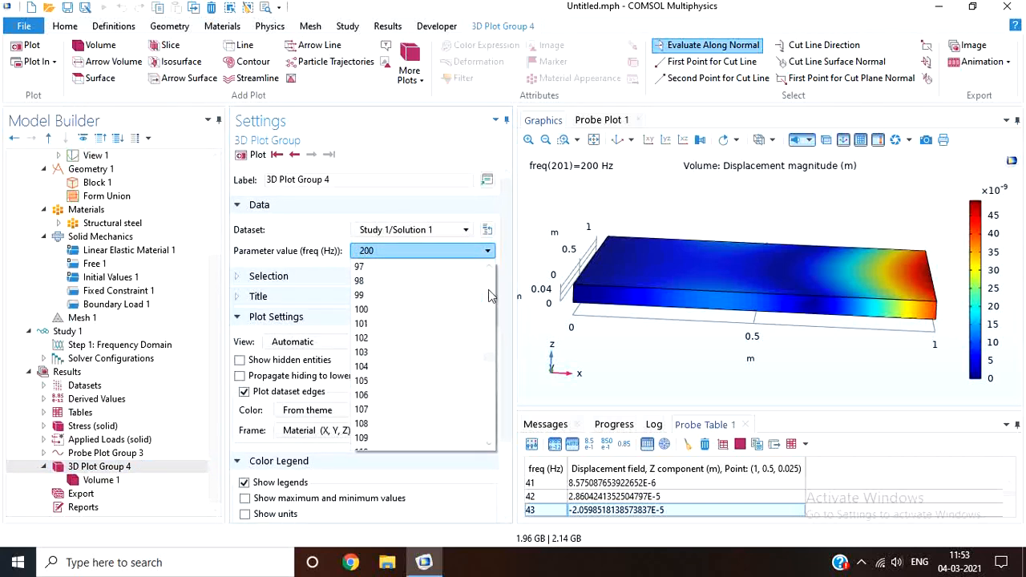
scroll(488, 289, "up", 20)
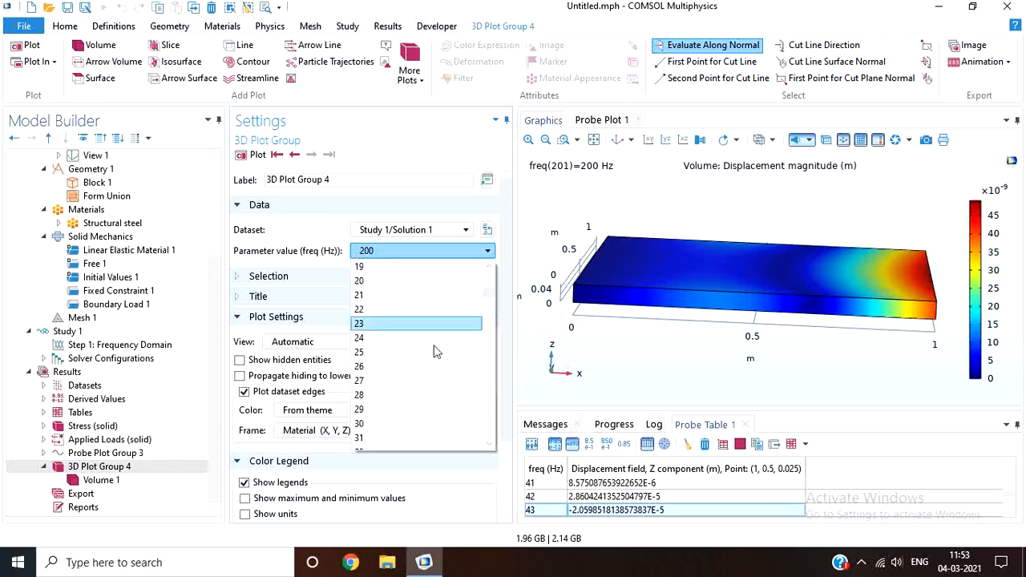
scroll(401, 409, "down", 4)
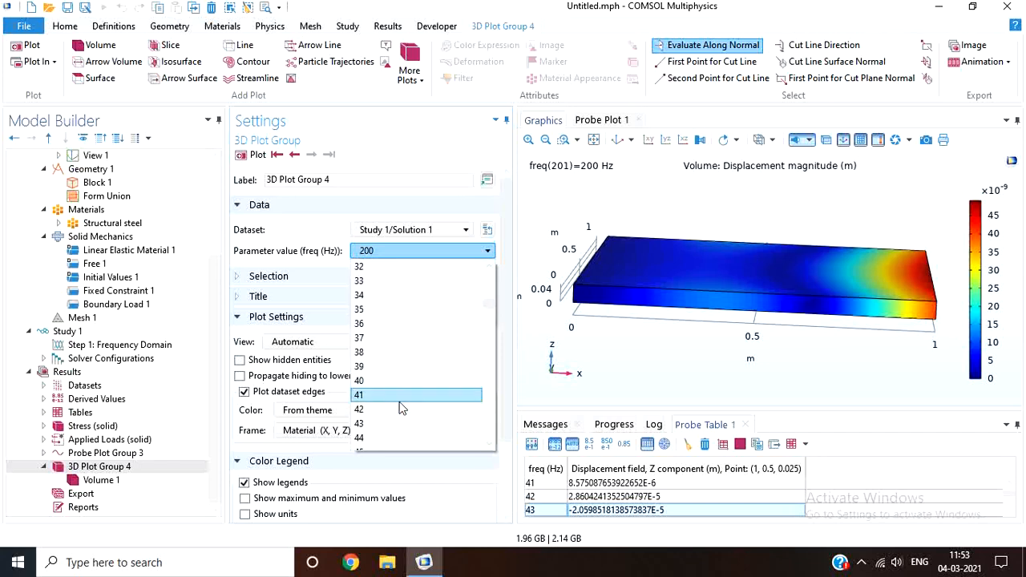
left_click(400, 410)
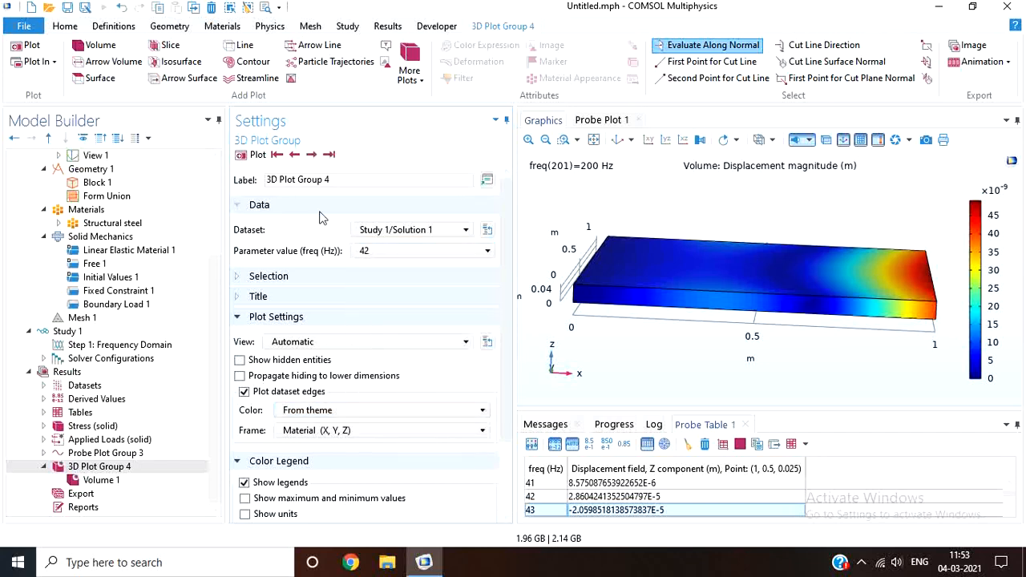
left_click(256, 153)
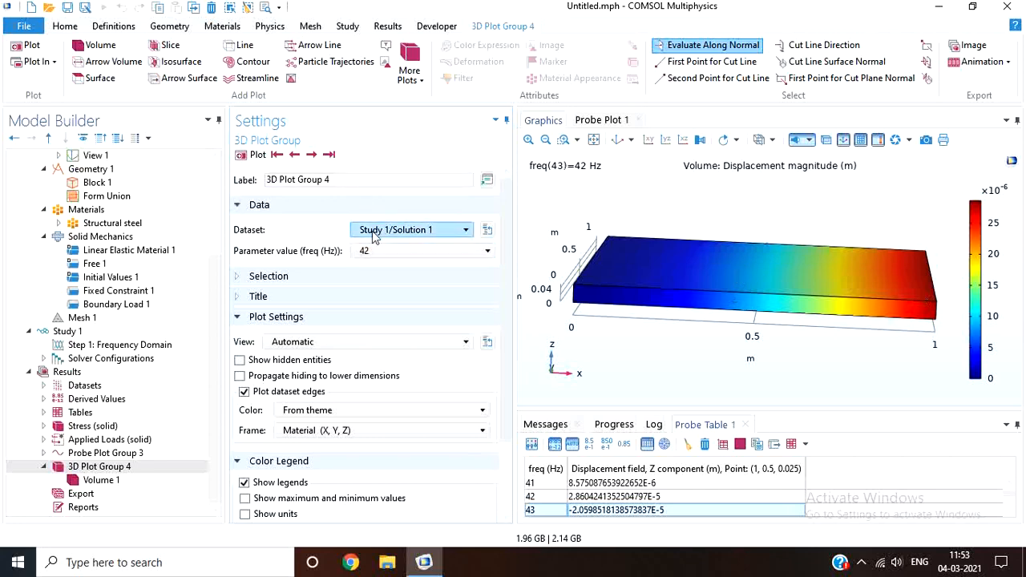
Step the displacement magnitude plot in 3D Plot Group 4 through the solutions from 43 Hz to 47 Hz
left_click(311, 155)
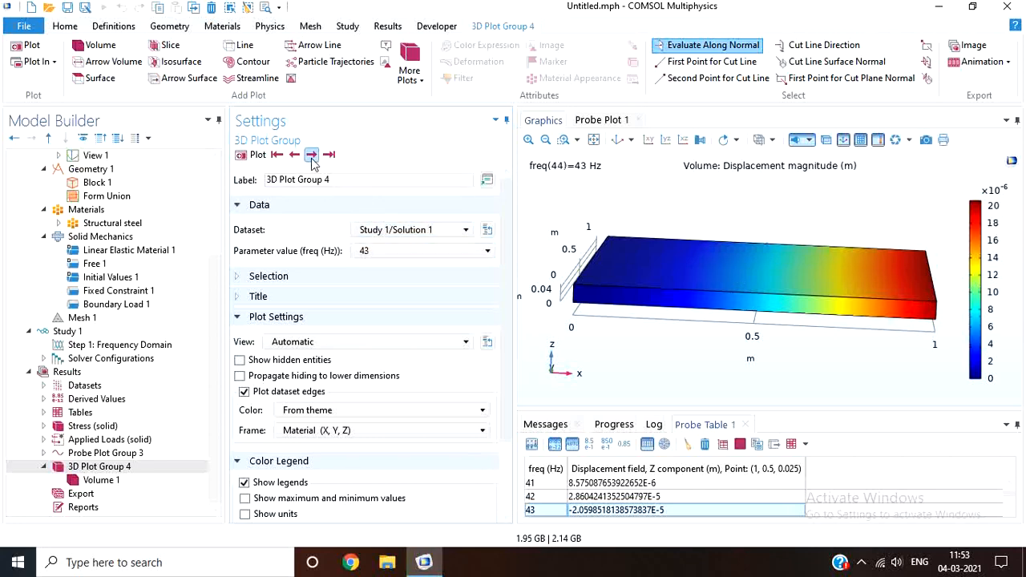
left_click(311, 155)
left_click(311, 155)
left_click(311, 155)
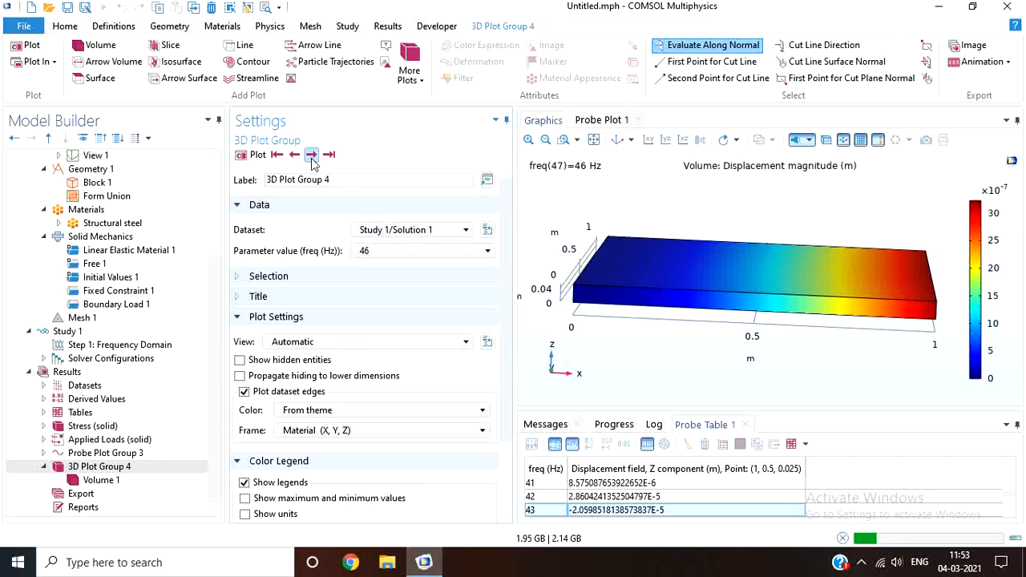
left_click(311, 155)
Set the frequency parameter of 3D Plot Group 4 to 9 Hz and plot the displacement magnitude
left_click(396, 247)
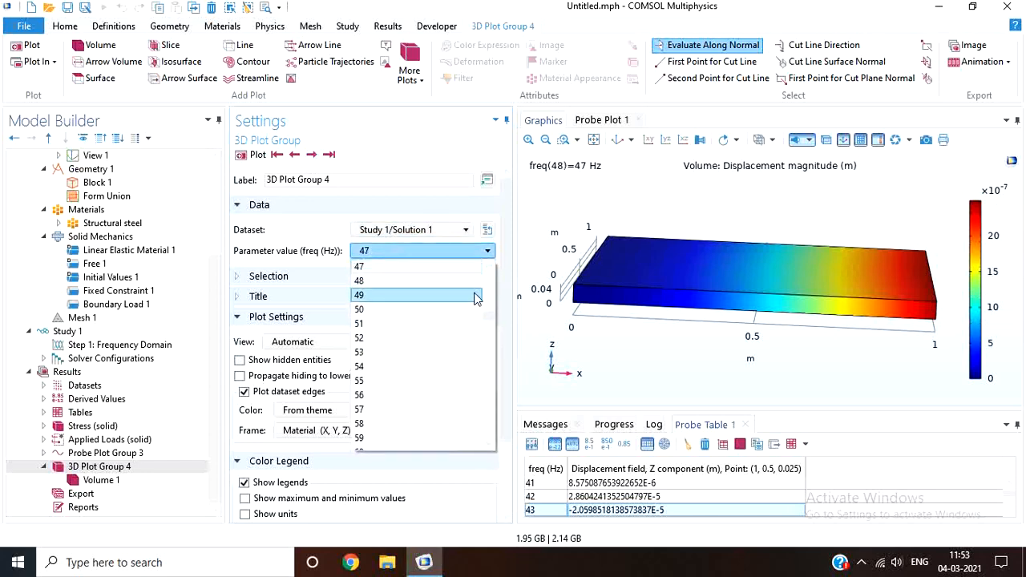
scroll(486, 292, "up", 9)
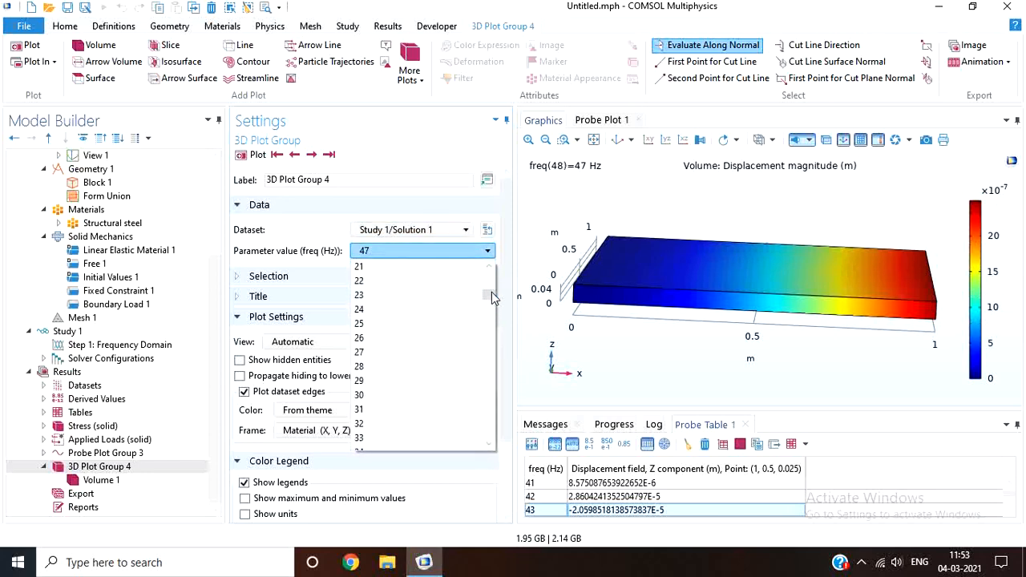
scroll(487, 282, "up", 4)
left_click(396, 280)
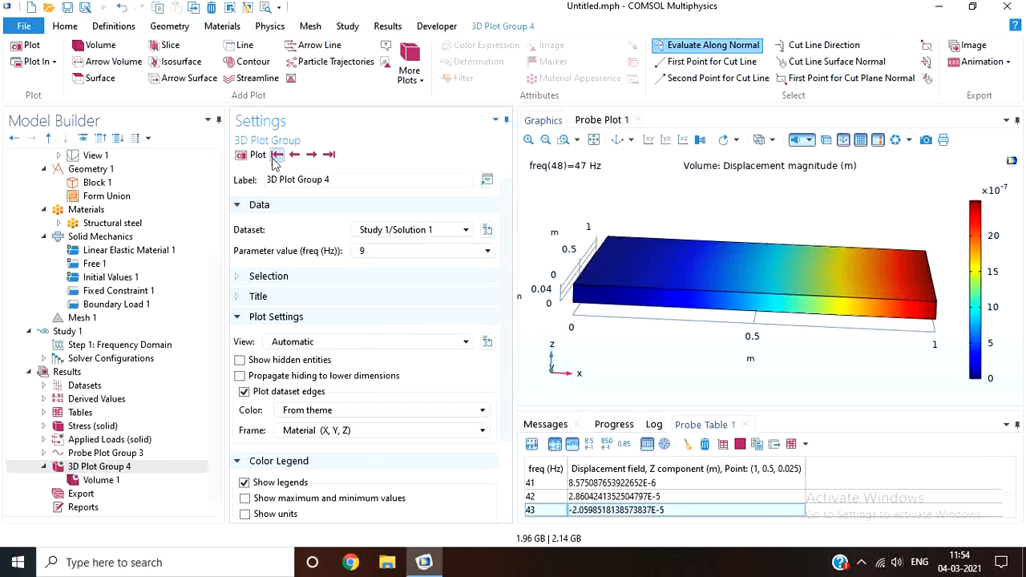
left_click(257, 155)
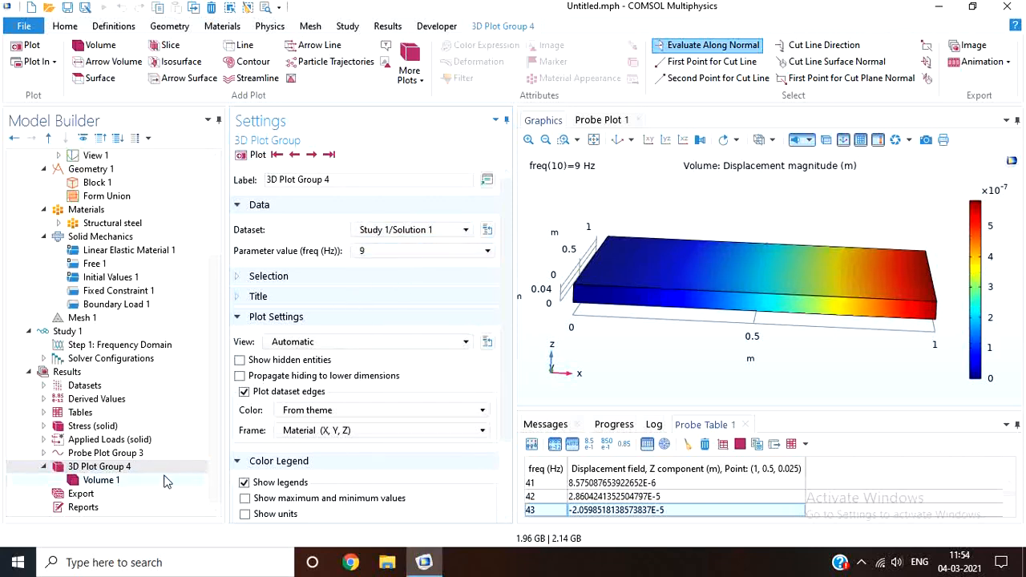
left_click(860, 561)
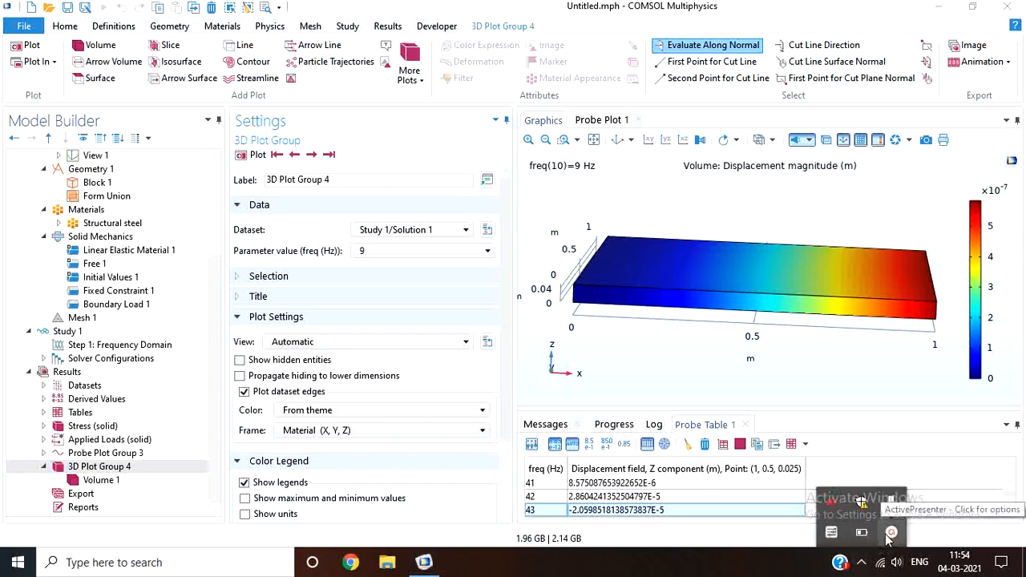
left_click(890, 534)
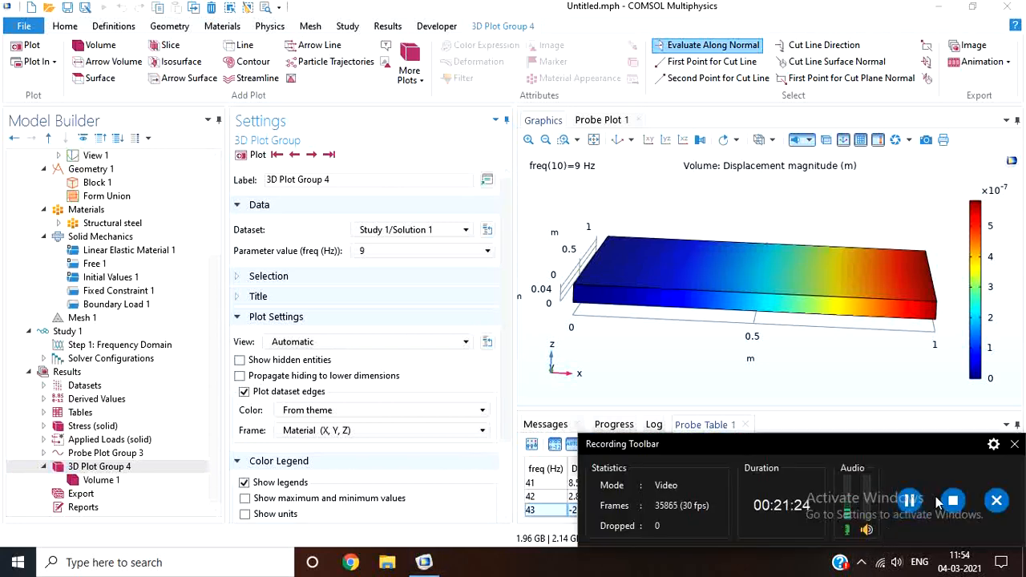